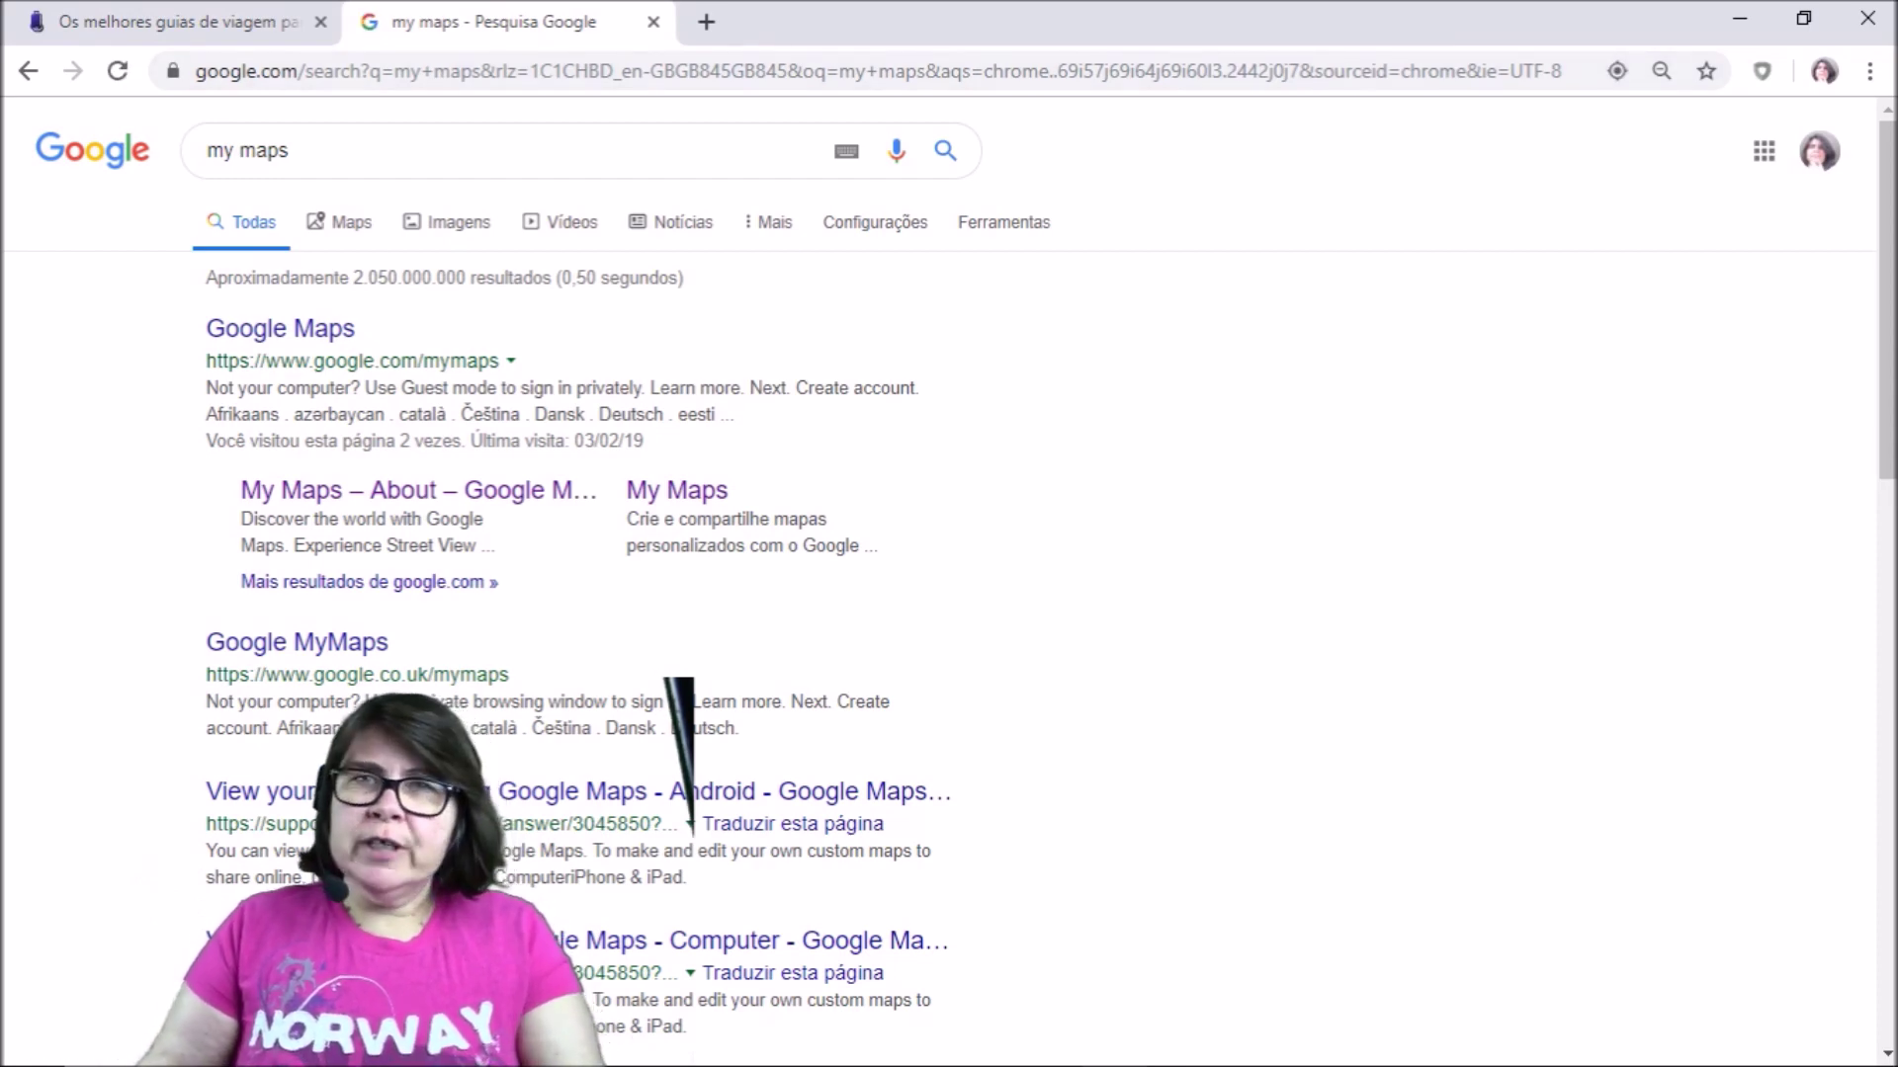
Open Google My Maps from the search results and load the "NYC - Pontos de Interesse" map
{"action": "left_click", "coordinate": [280, 329]}
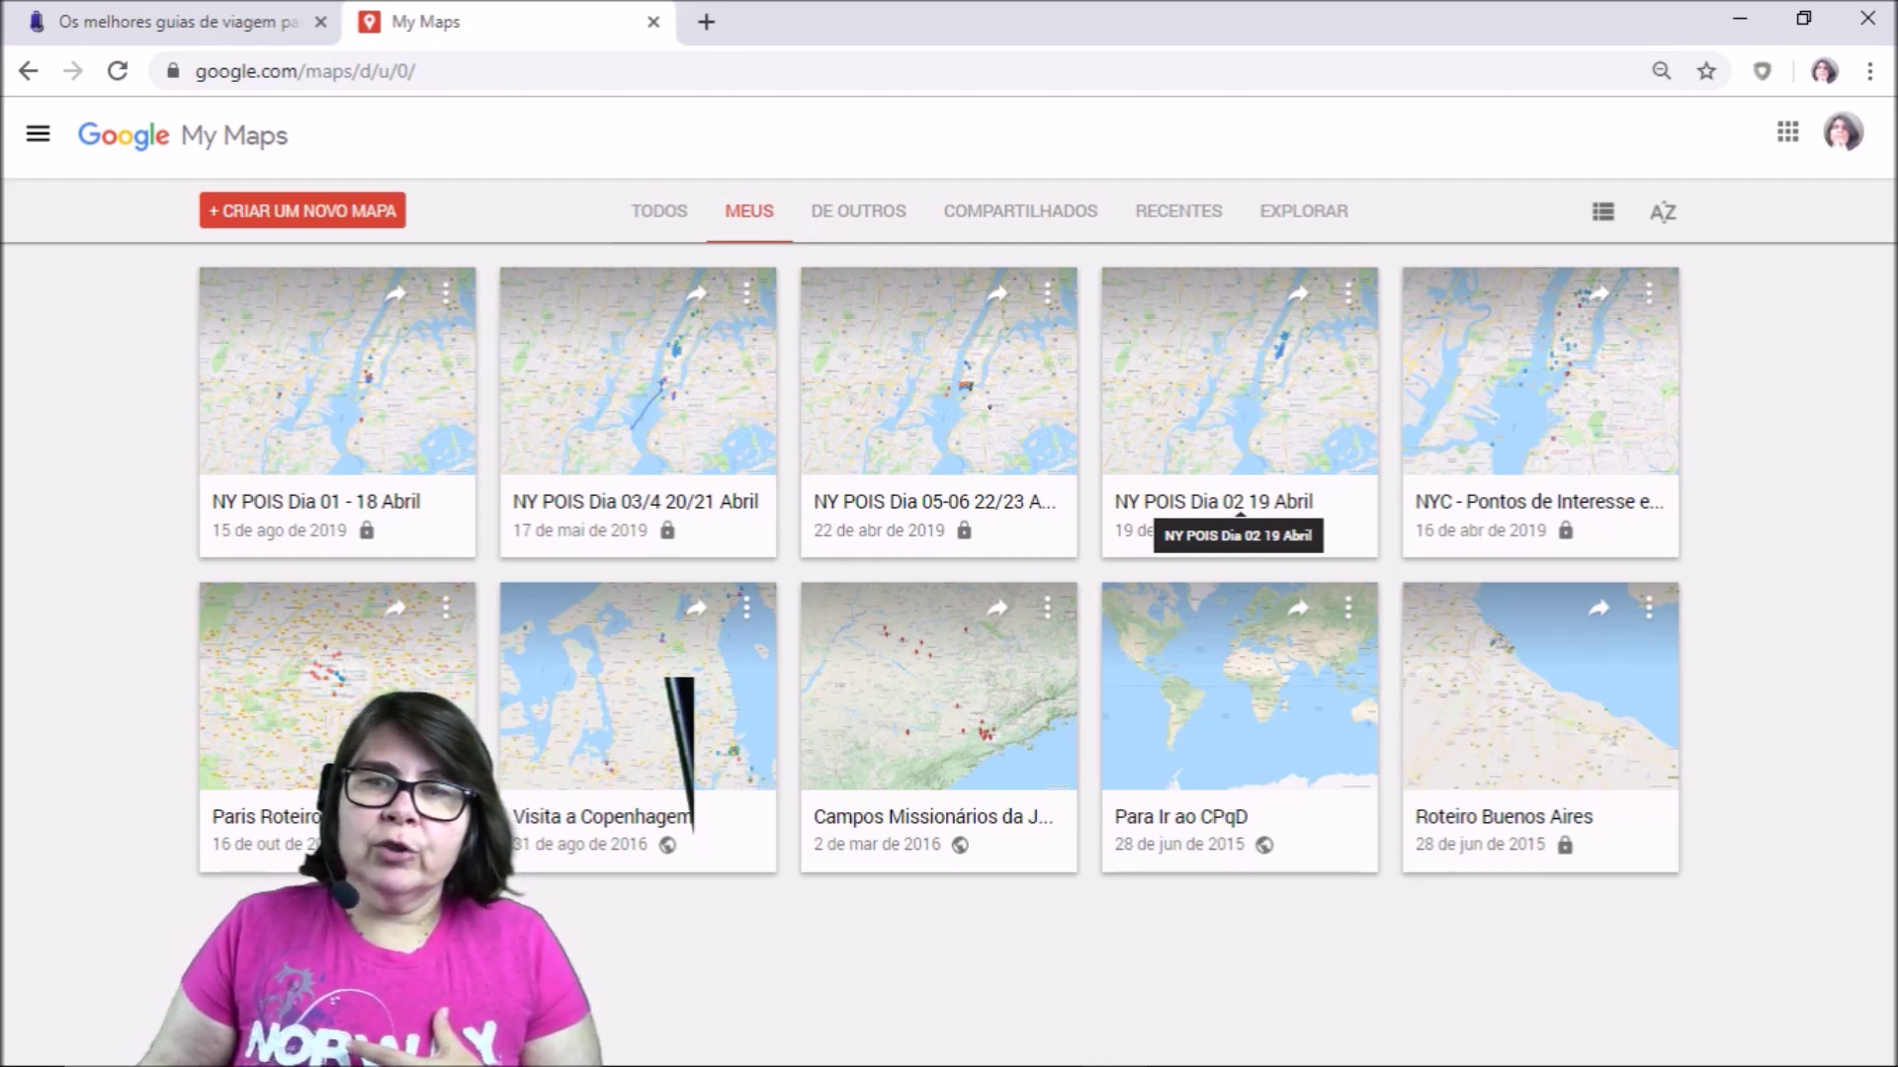
{"action": "left_click", "coordinate": [679, 692]}
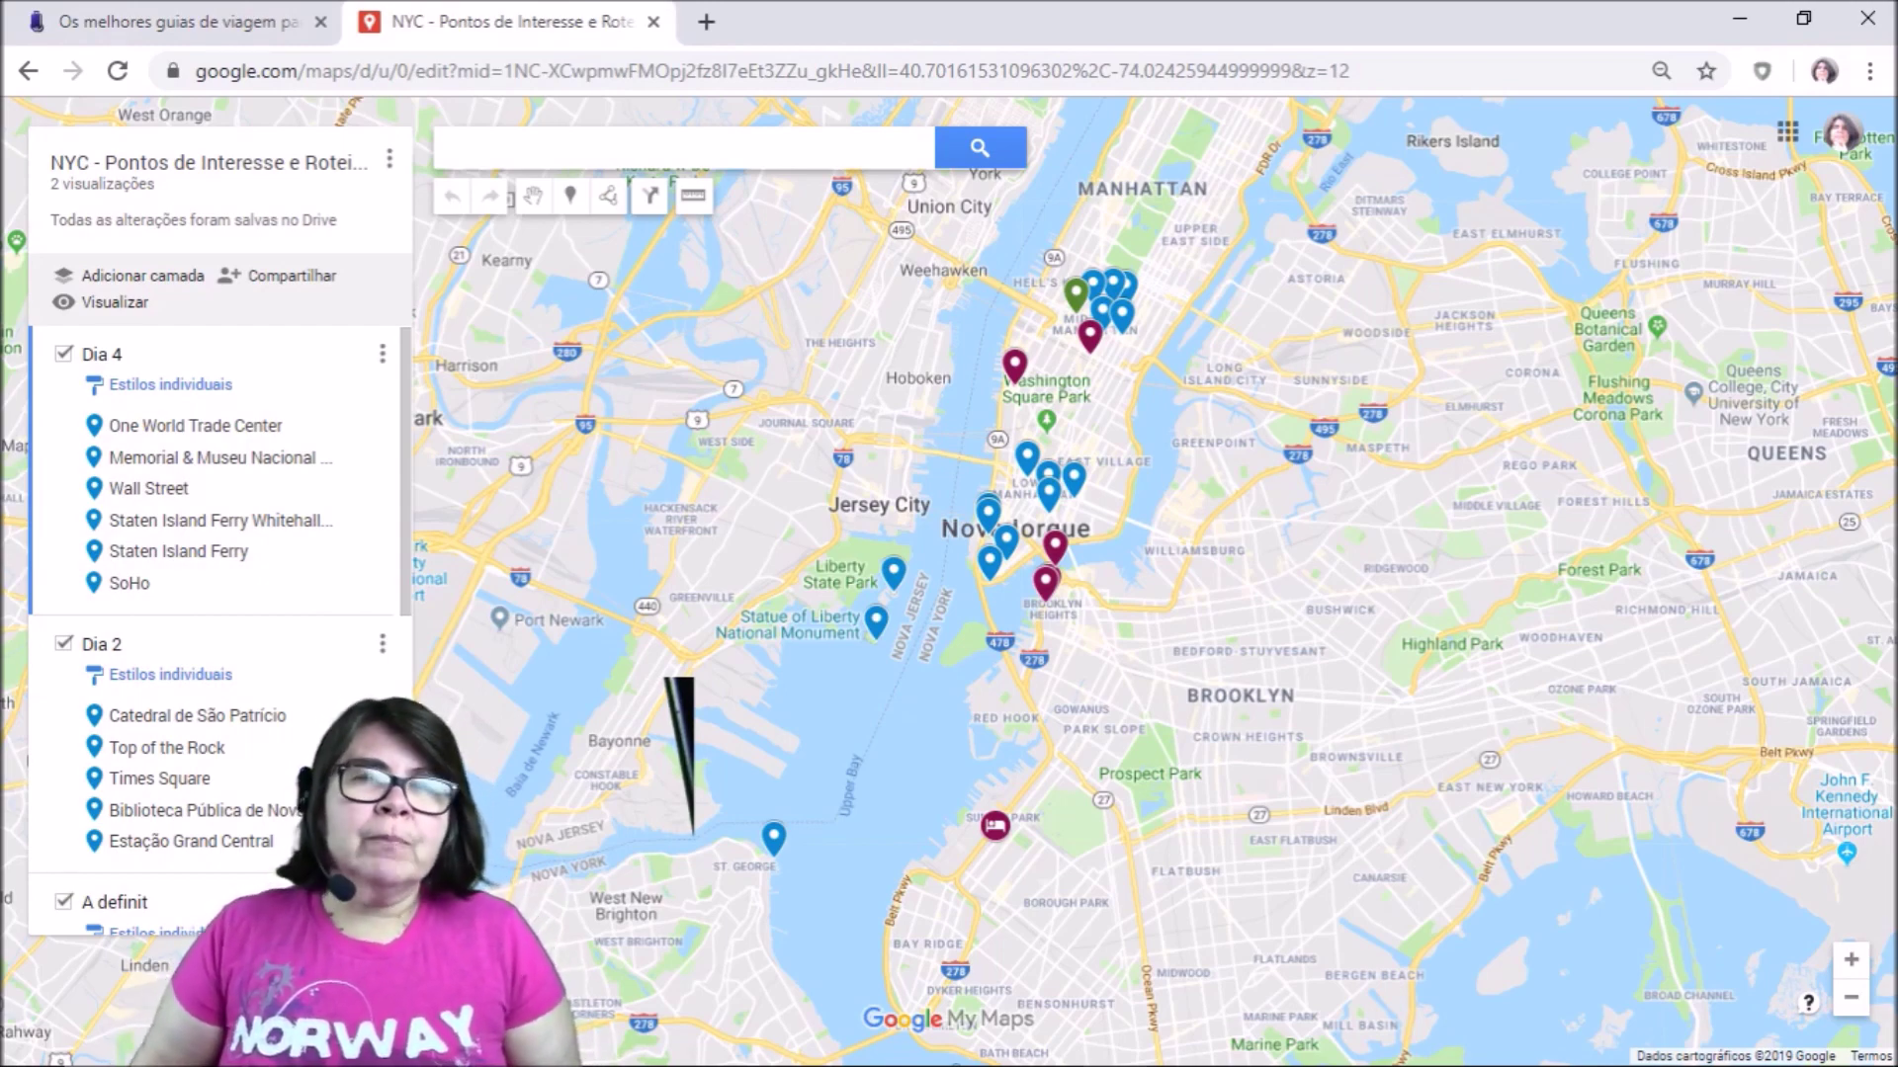
Switch to the Guias de viagem page and look through it down to the Lonely Planet guidebook offers
{"action": "key", "text": "ctrl+shift+Tab"}
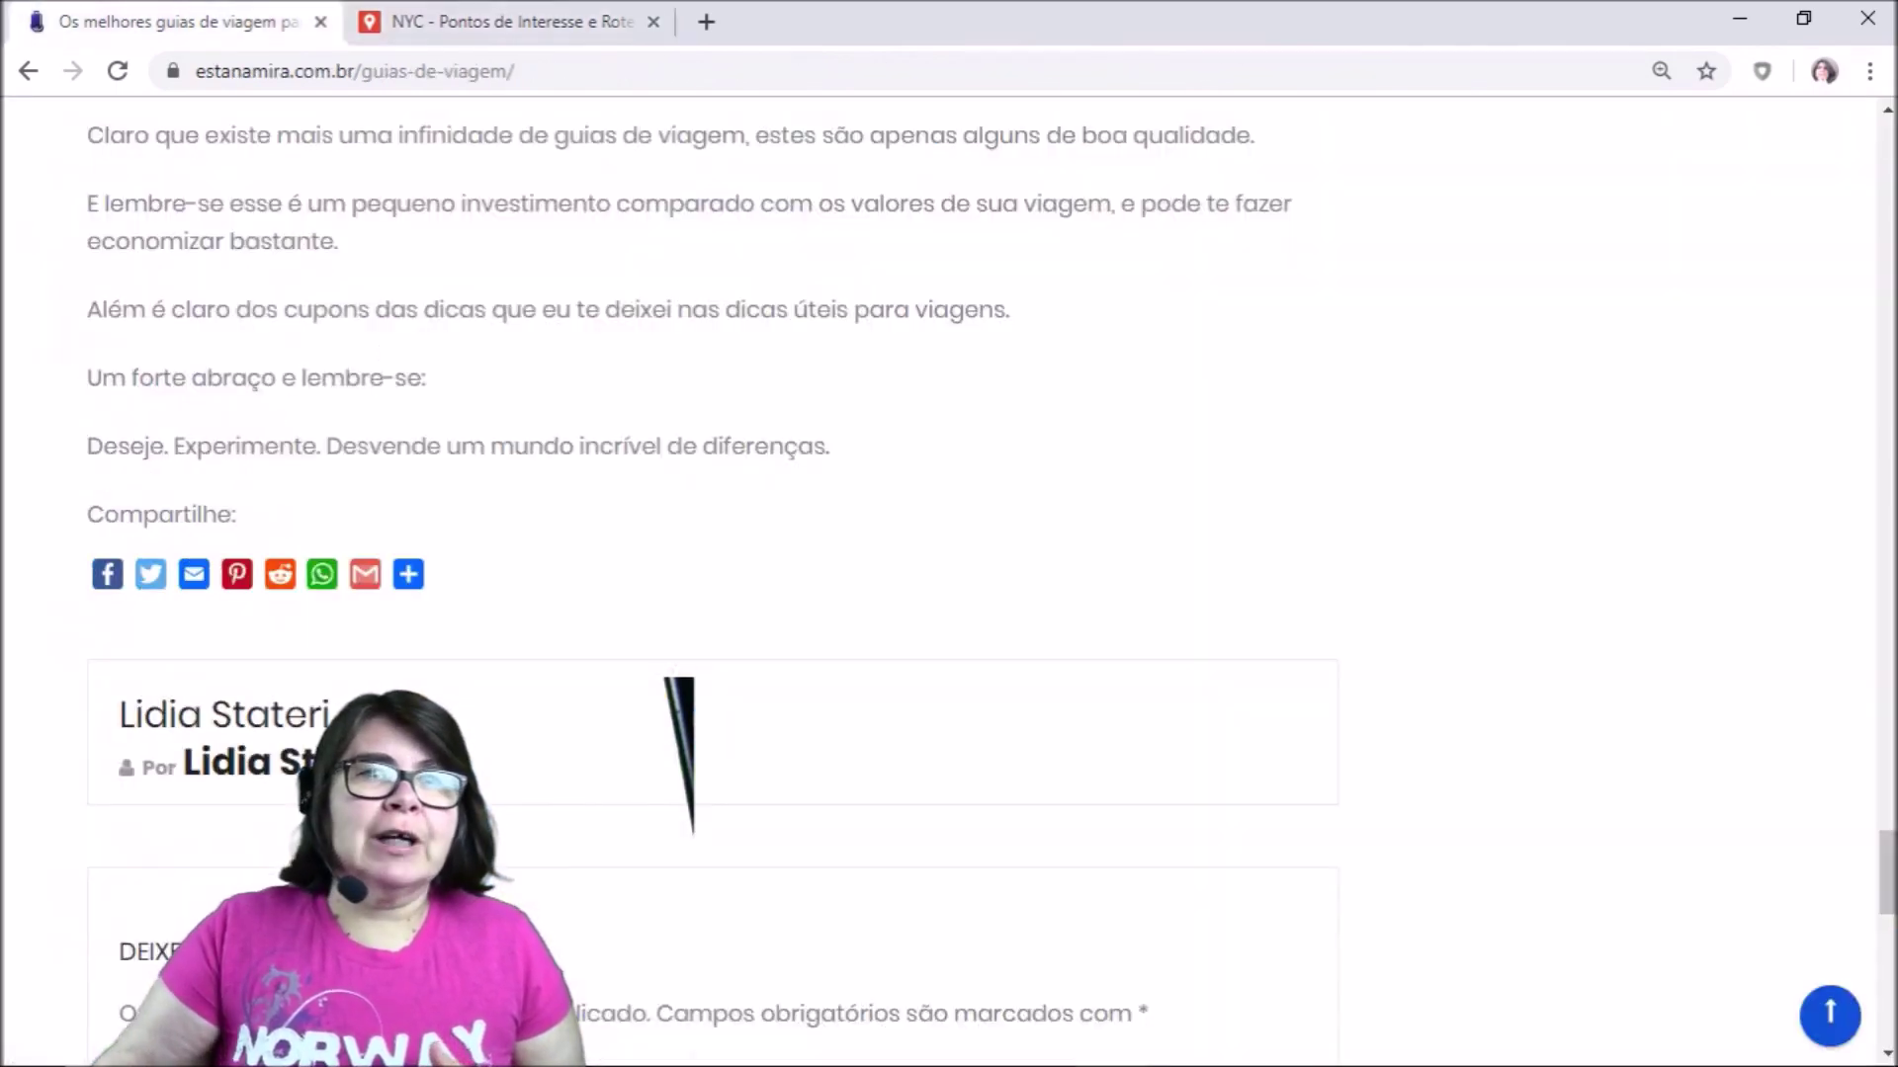
{"action": "scroll", "coordinate": [949, 583], "scroll_direction": "up", "scroll_amount": 20}
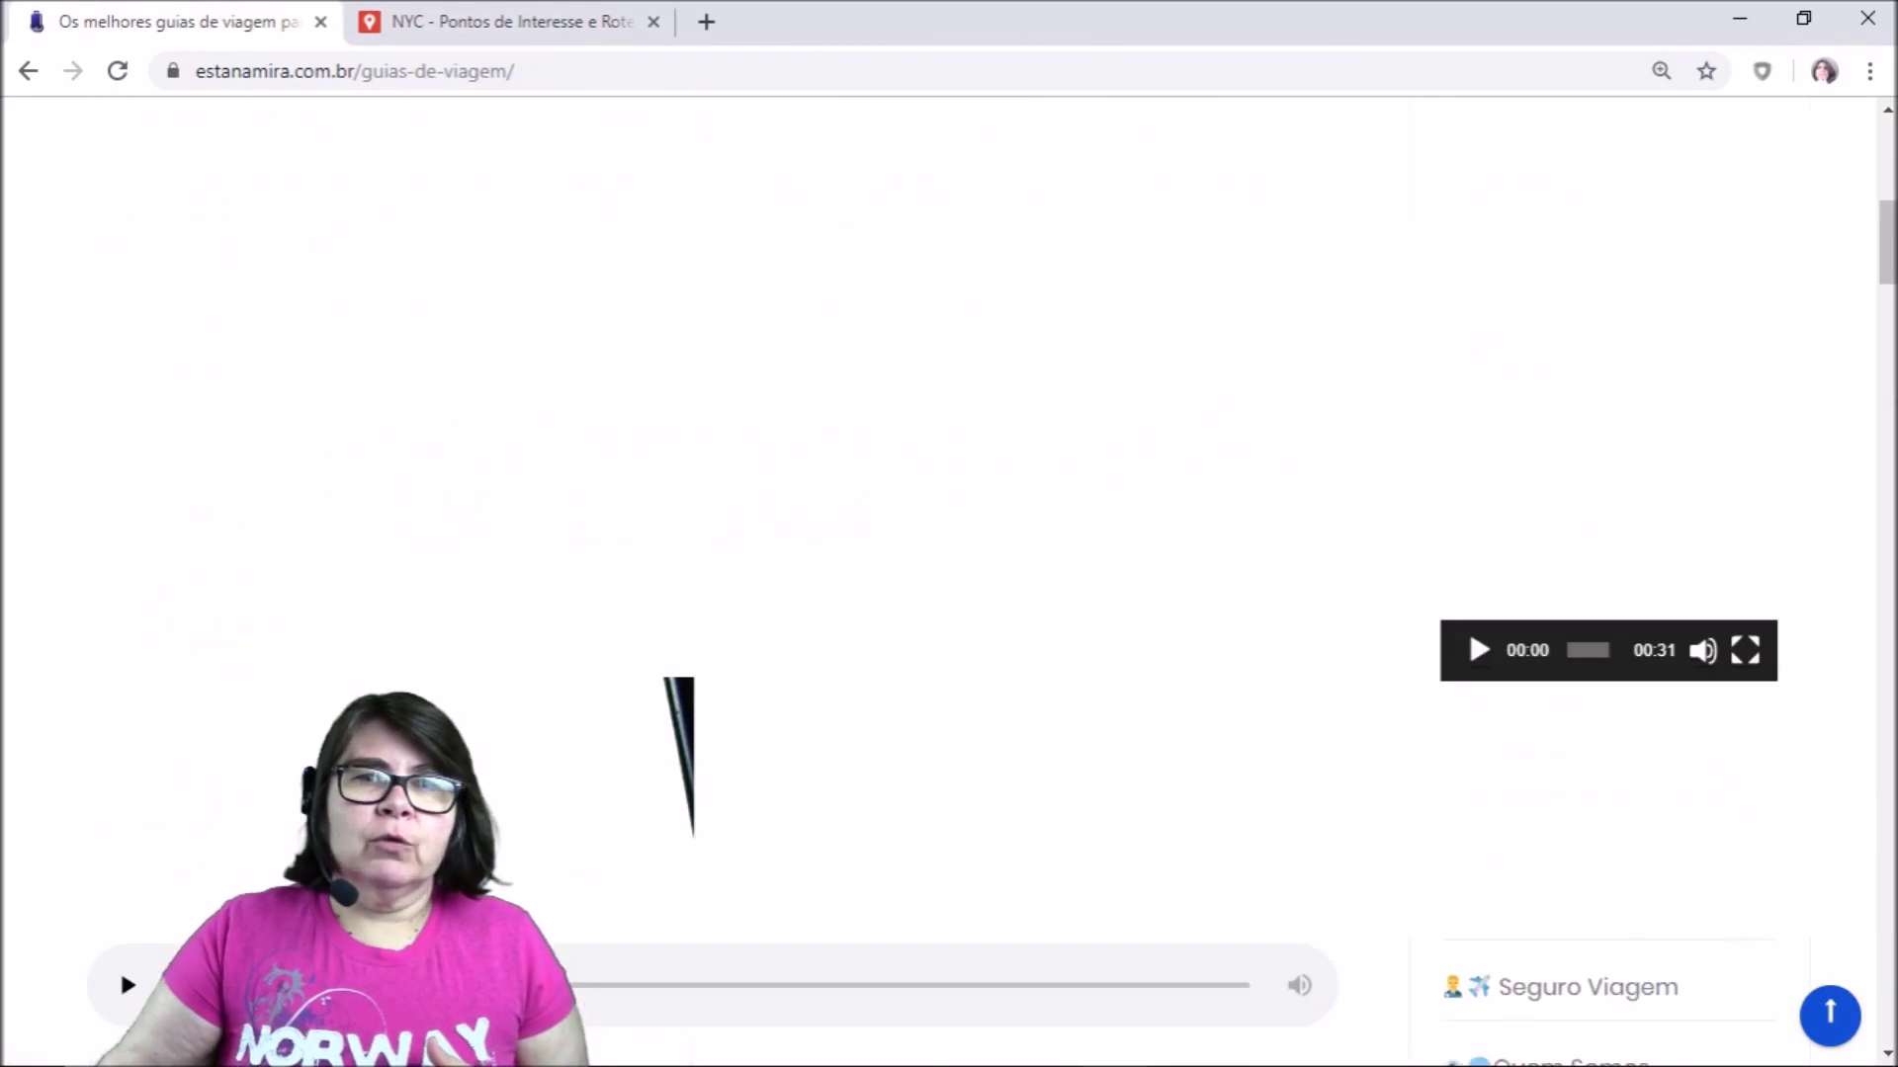
{"action": "scroll", "coordinate": [712, 584], "scroll_direction": "down", "scroll_amount": 4}
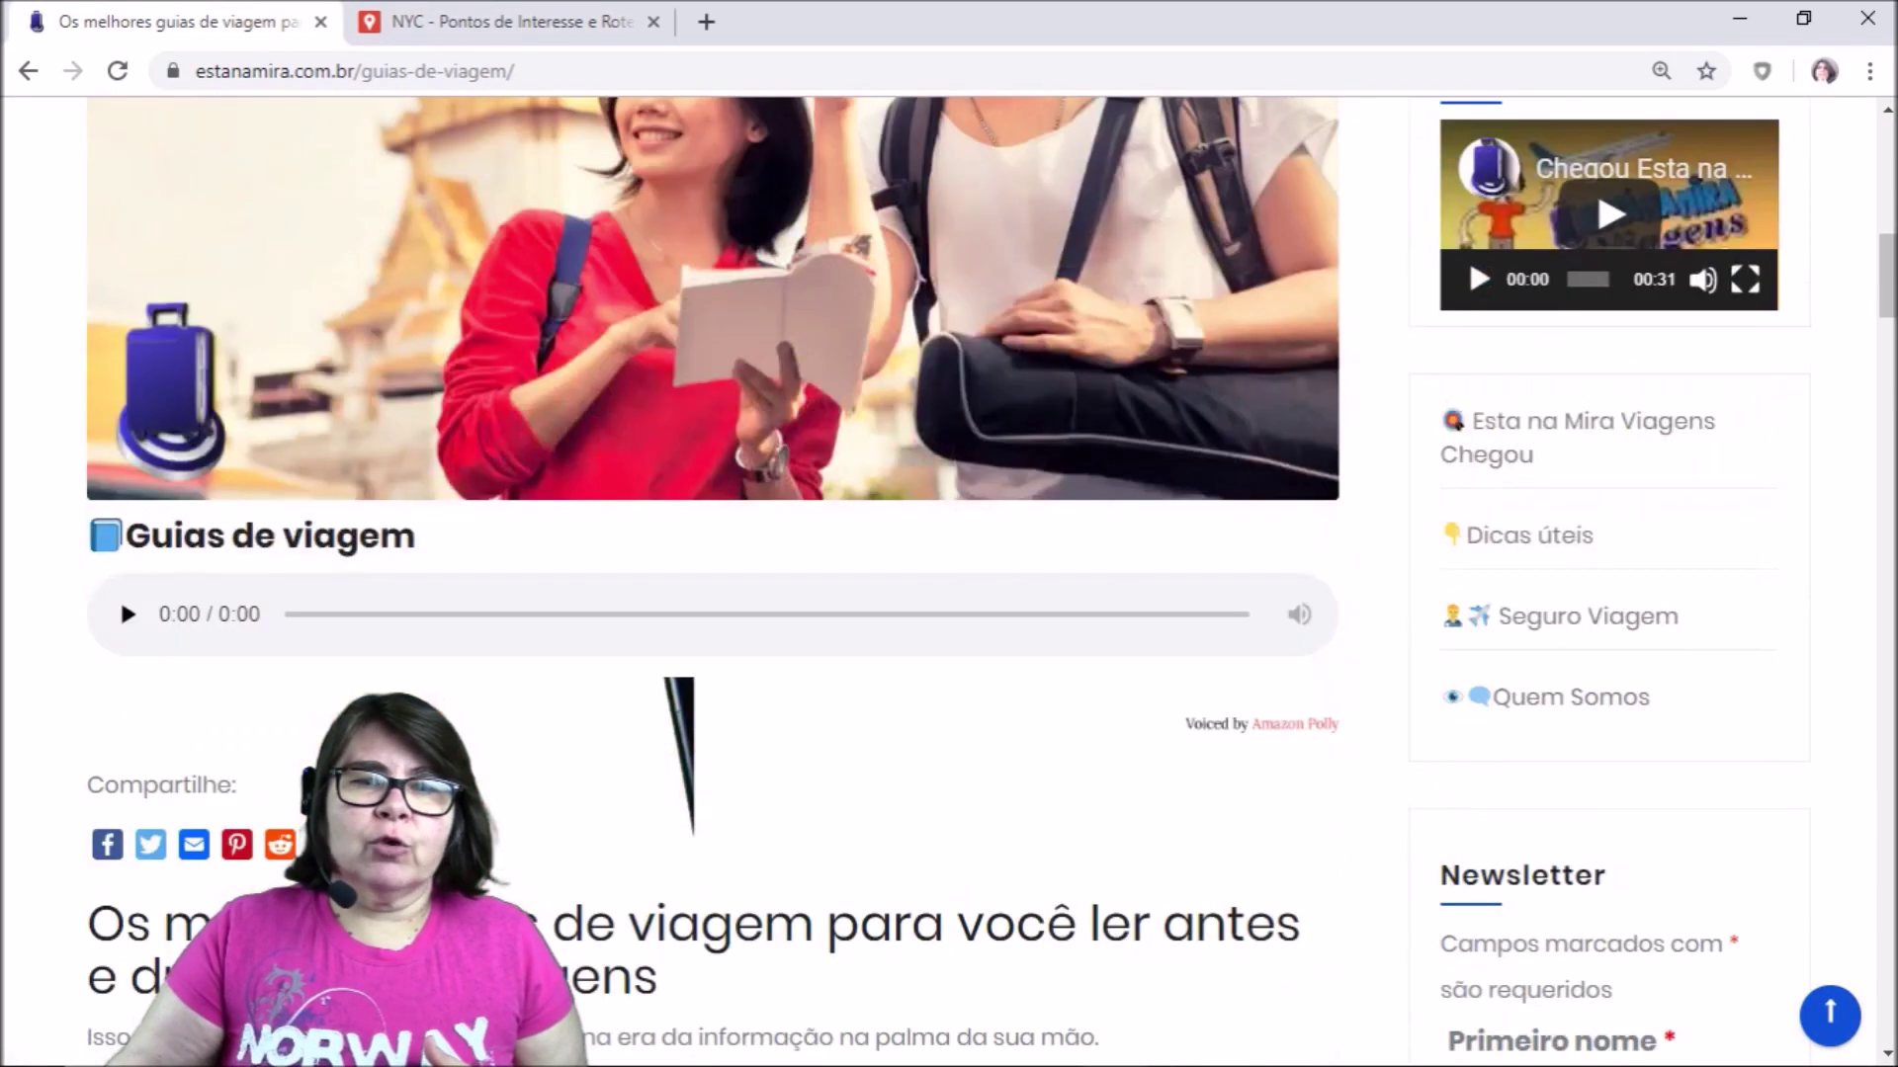
{"action": "scroll", "coordinate": [711, 583], "scroll_direction": "down", "scroll_amount": 12}
{"action": "scroll", "coordinate": [711, 583], "scroll_direction": "down", "scroll_amount": 15}
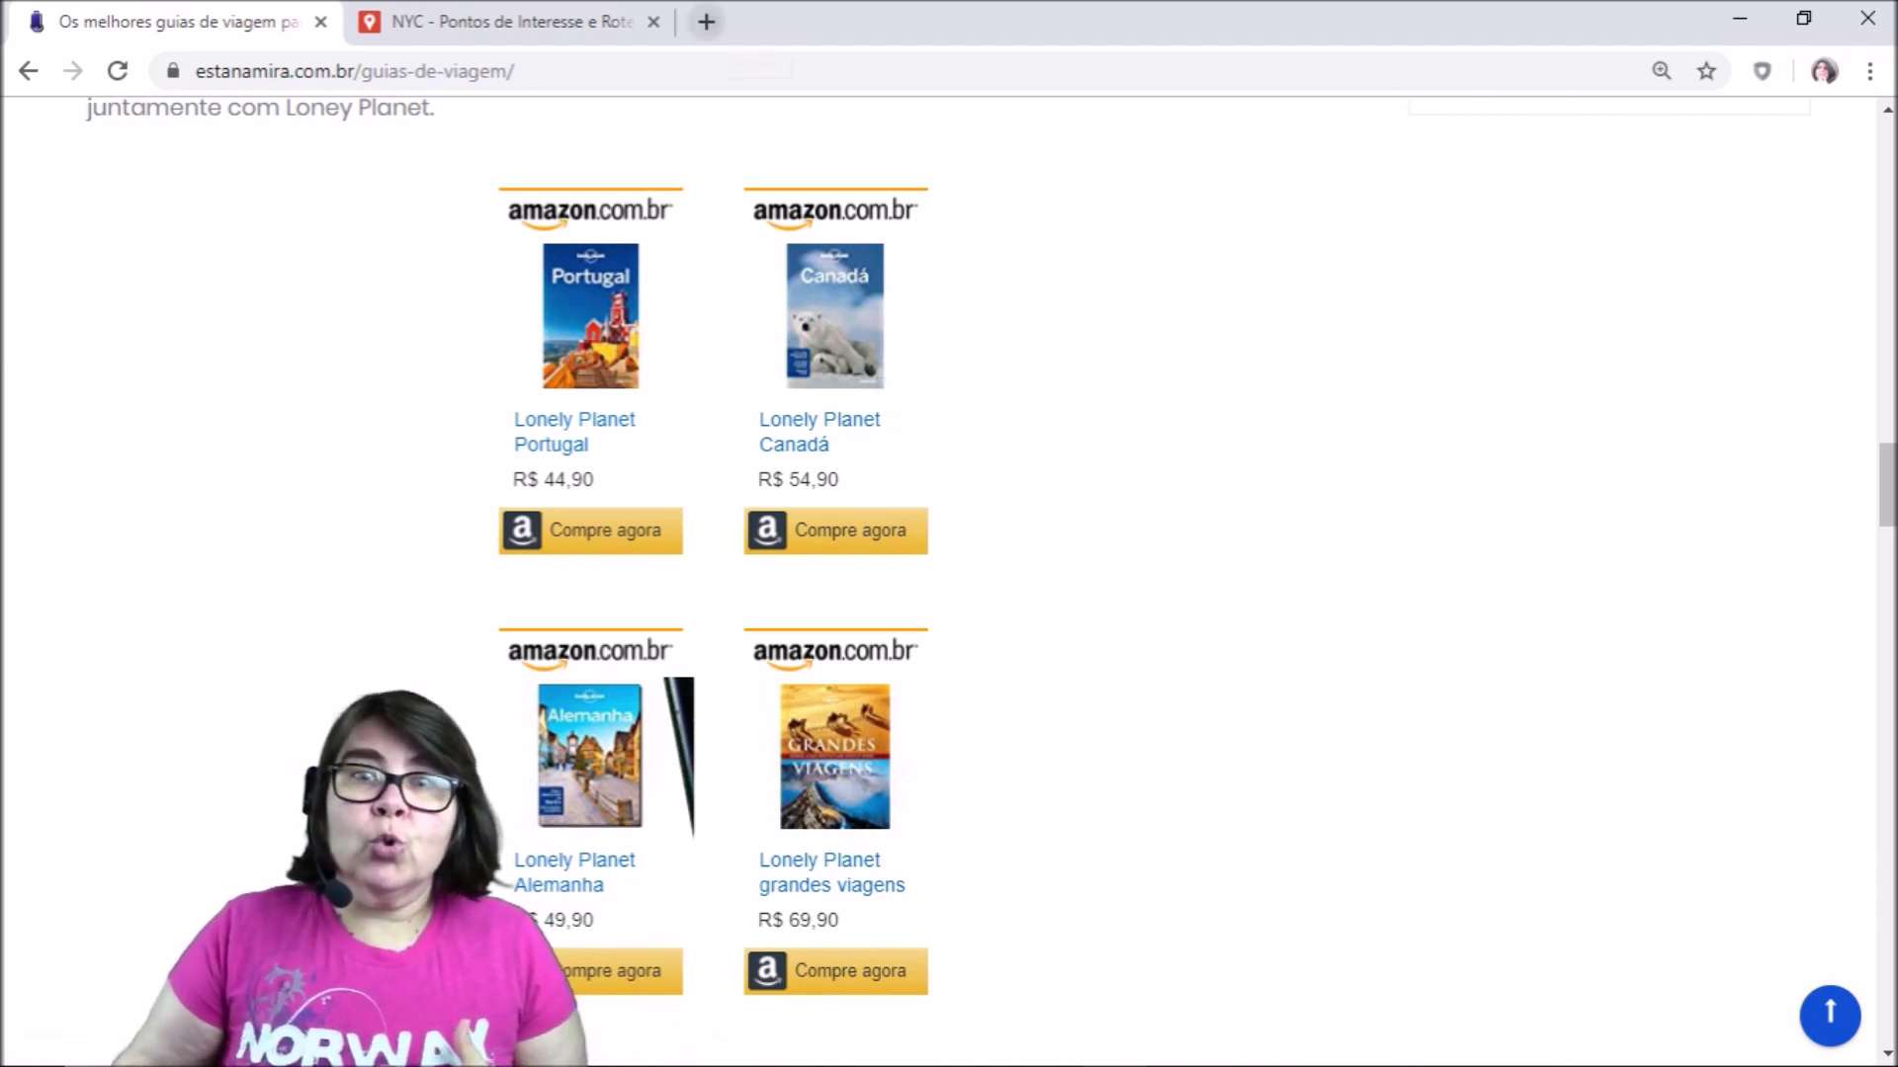
Open maps.google.com in a new browser tab and search for "new york"
{"action": "left_click", "coordinate": [705, 21]}
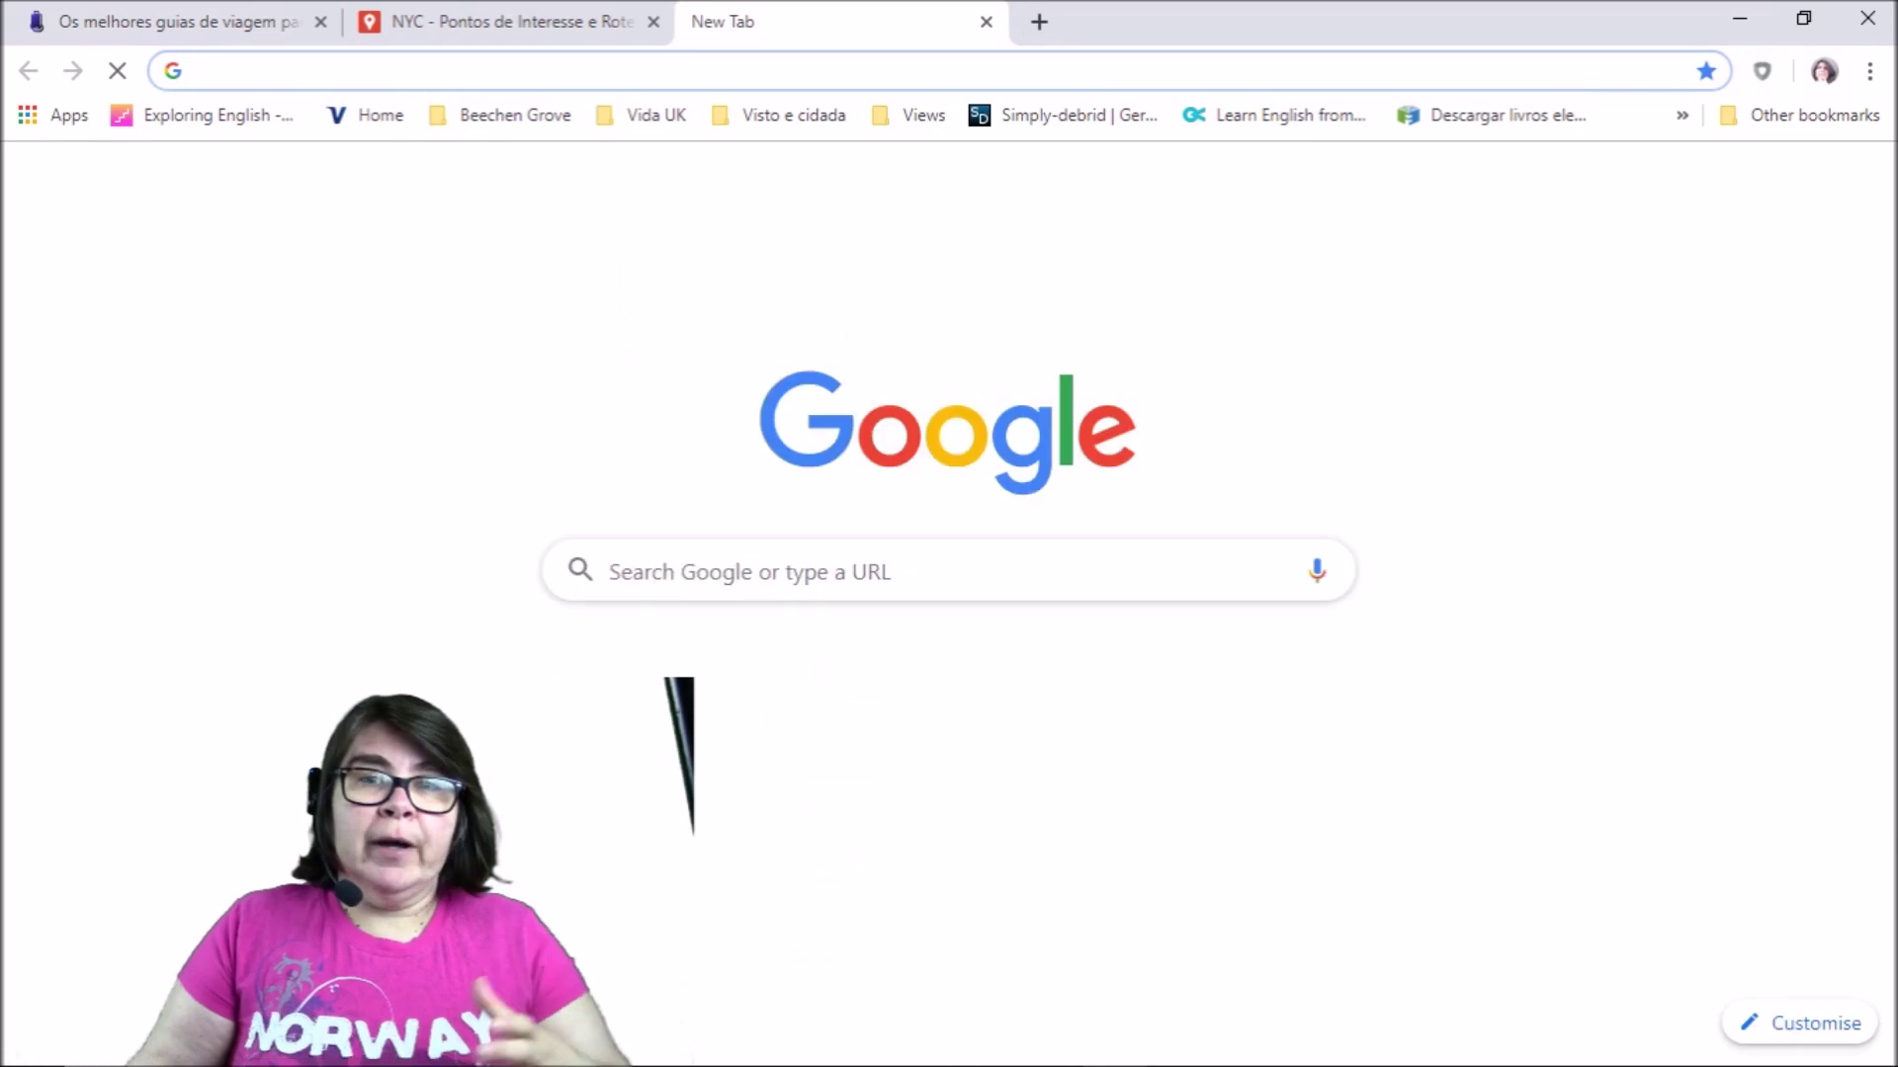
{"action": "type", "text": "maps.google.com"}
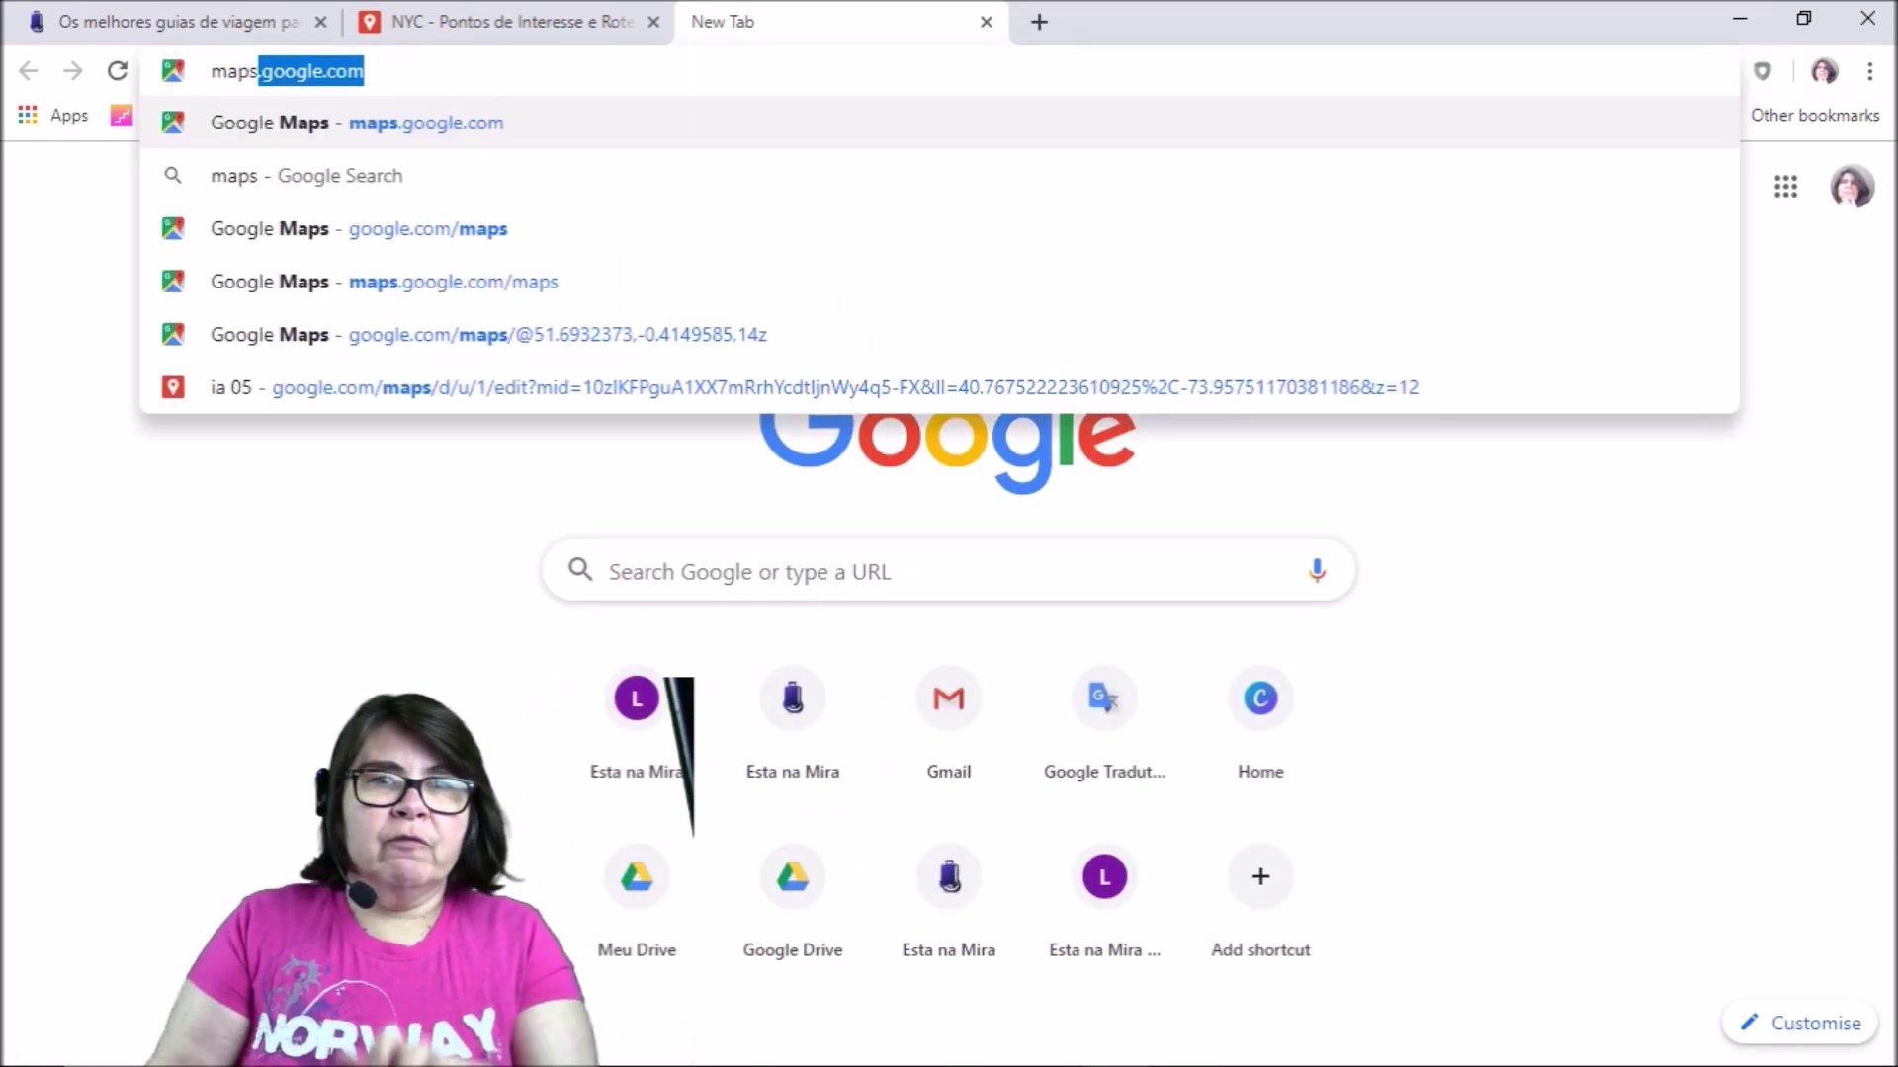
{"action": "key", "text": "Return"}
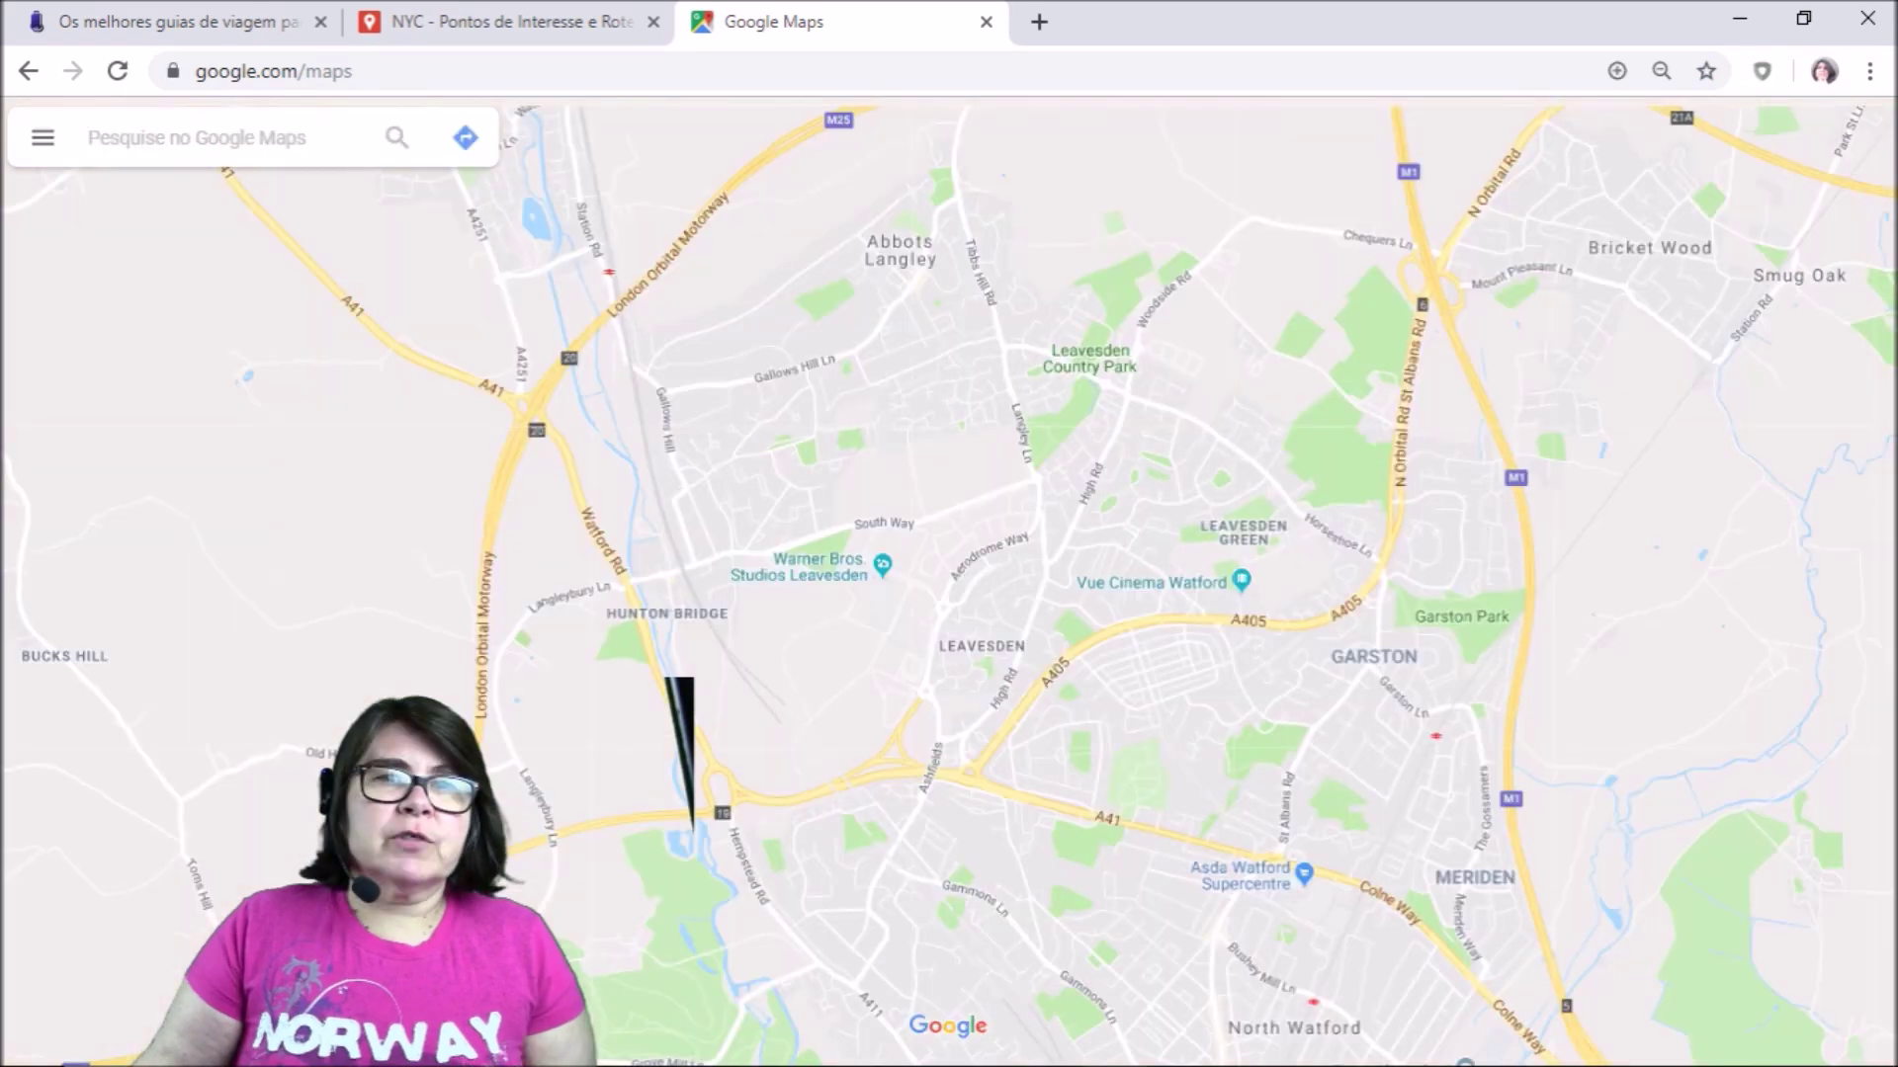
{"action": "type", "text": "new"}
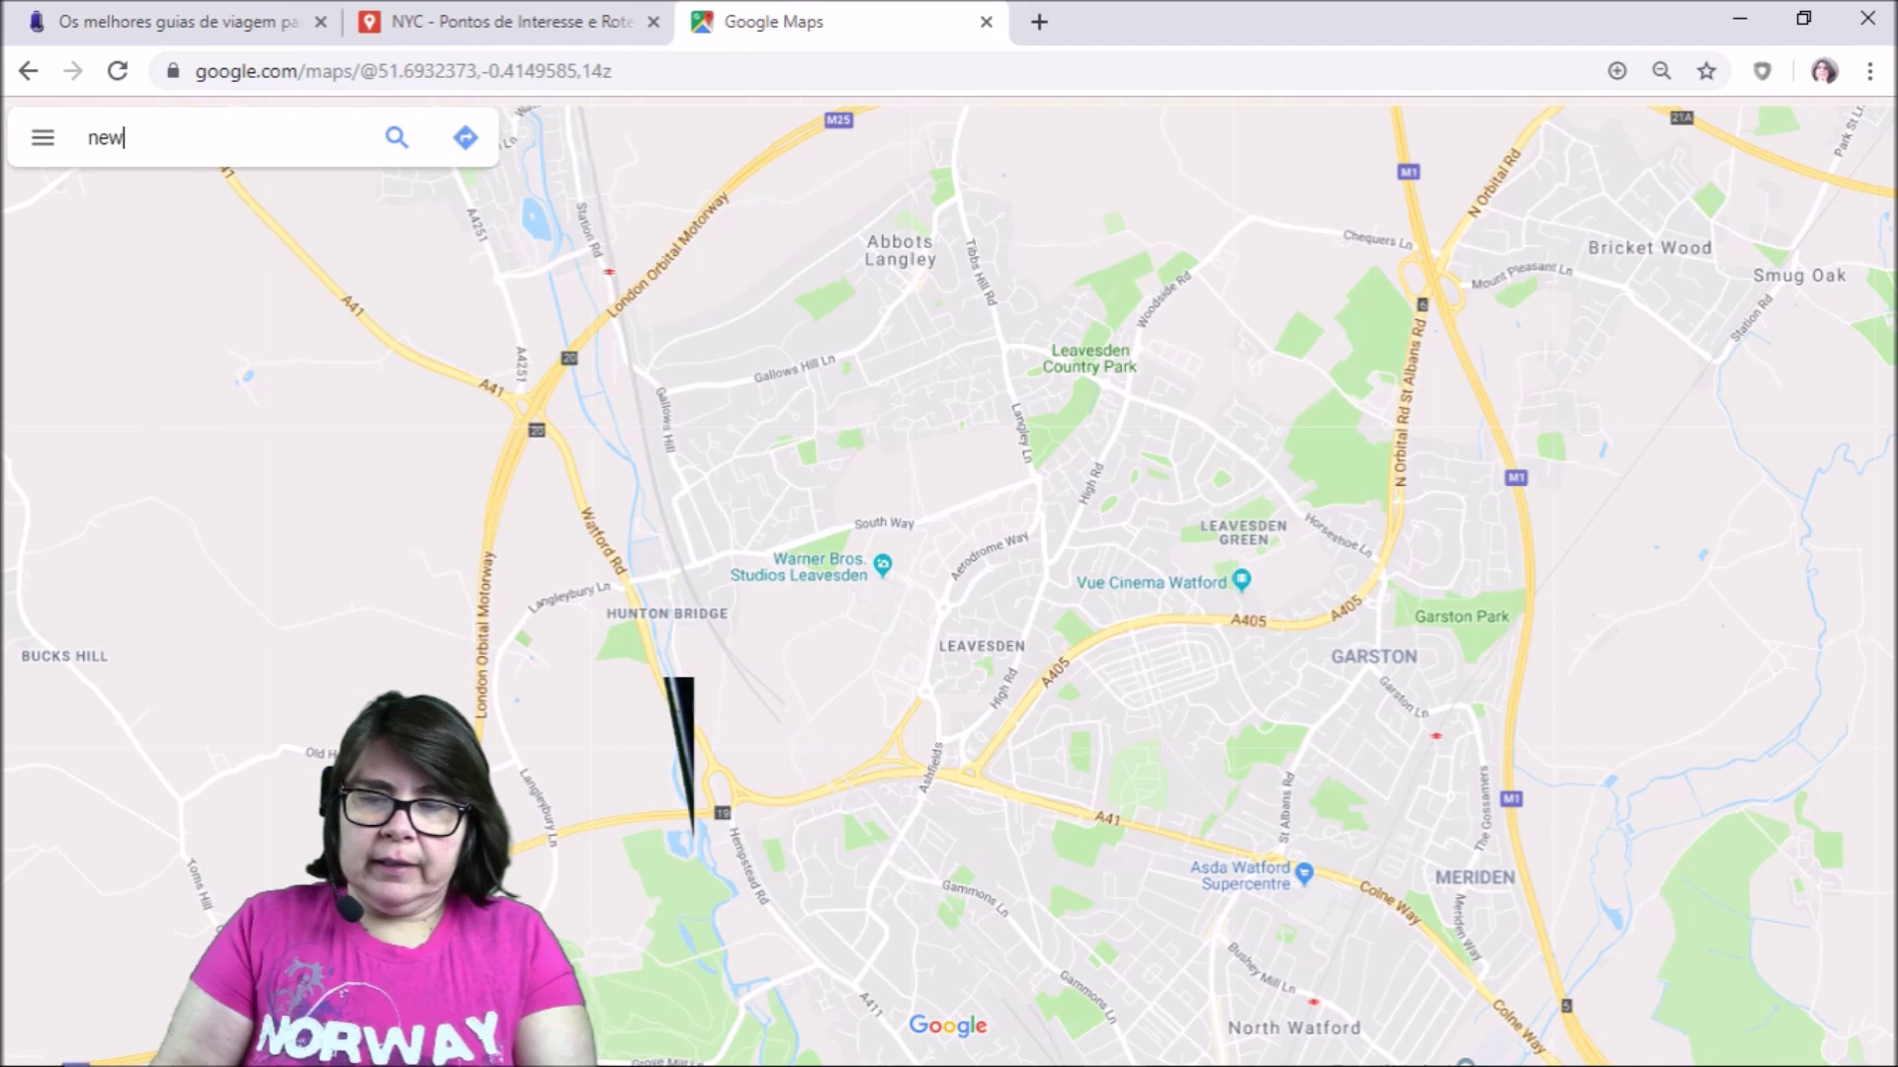
{"action": "type", "text": "york"}
{"action": "key", "text": "Return"}
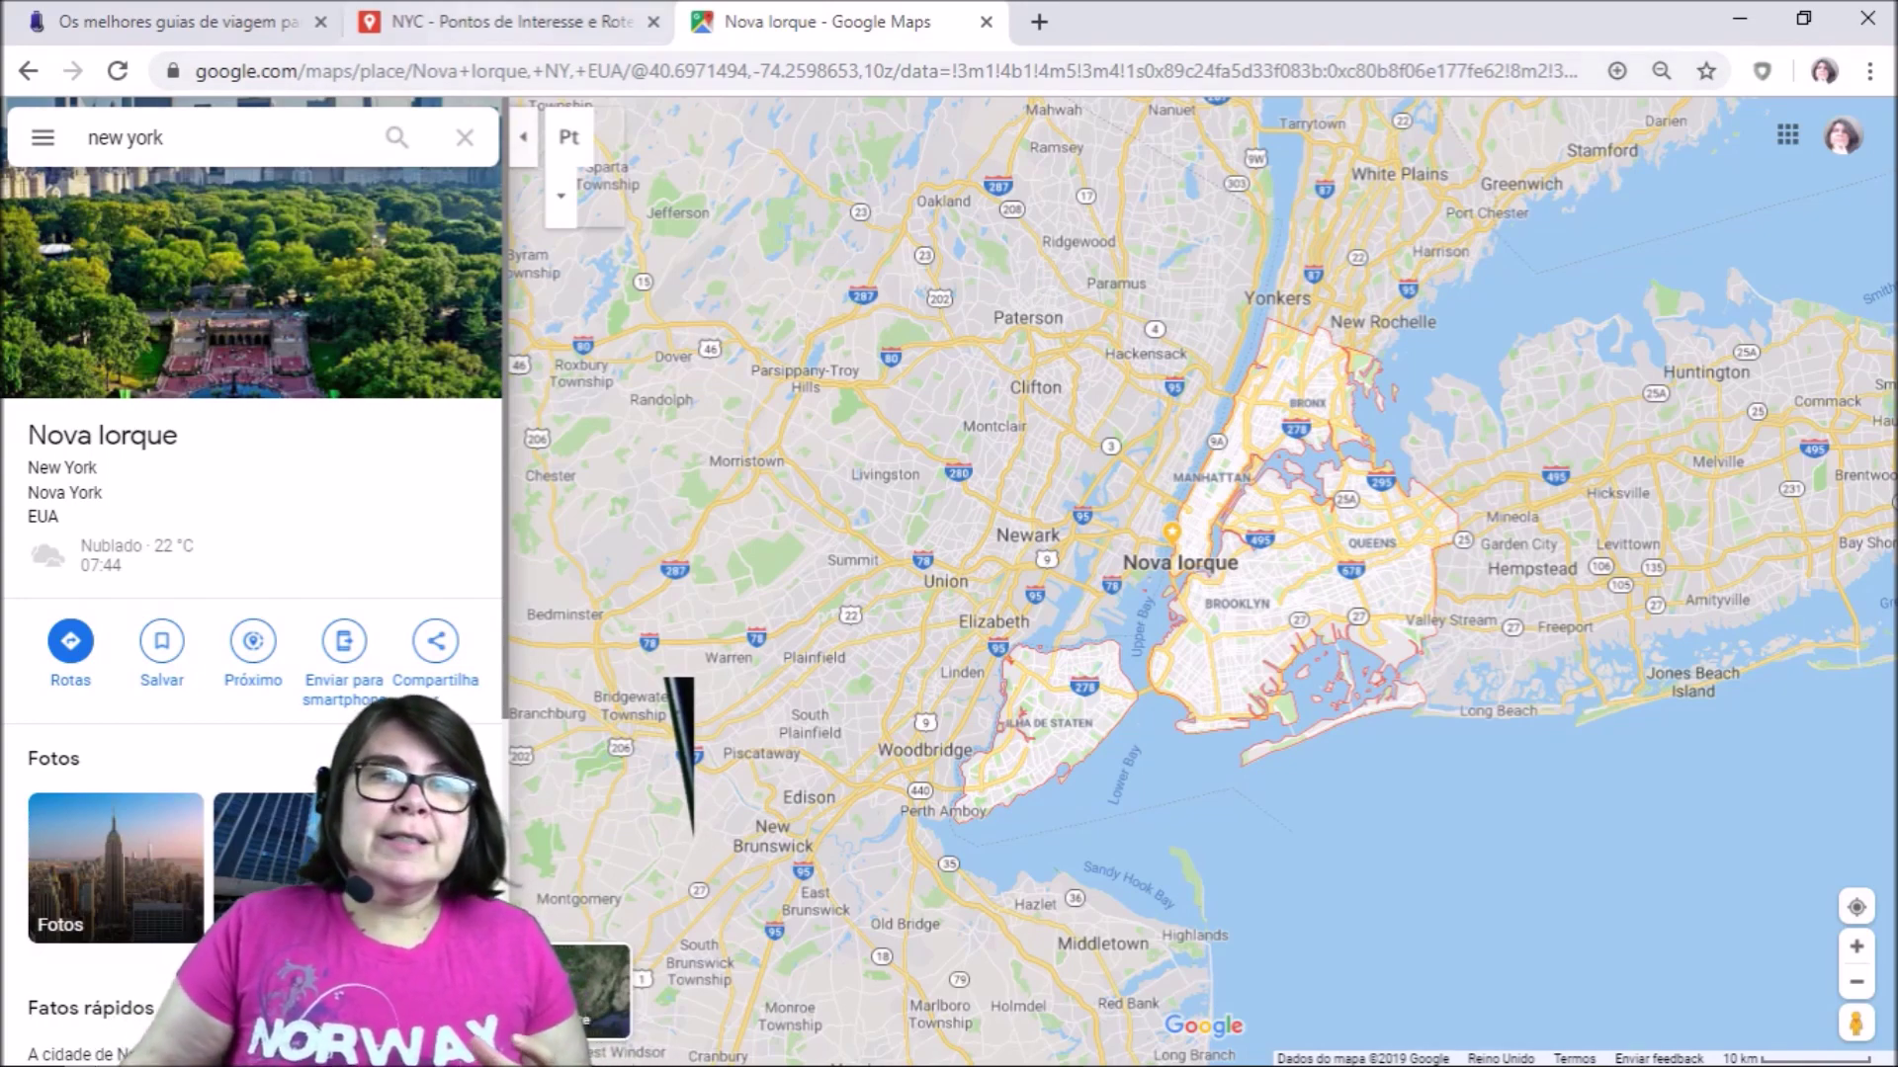
Return to the NYC points-of-interest map and examine the marked places around Lower Manhattan more closely
{"action": "left_click", "coordinate": [499, 22]}
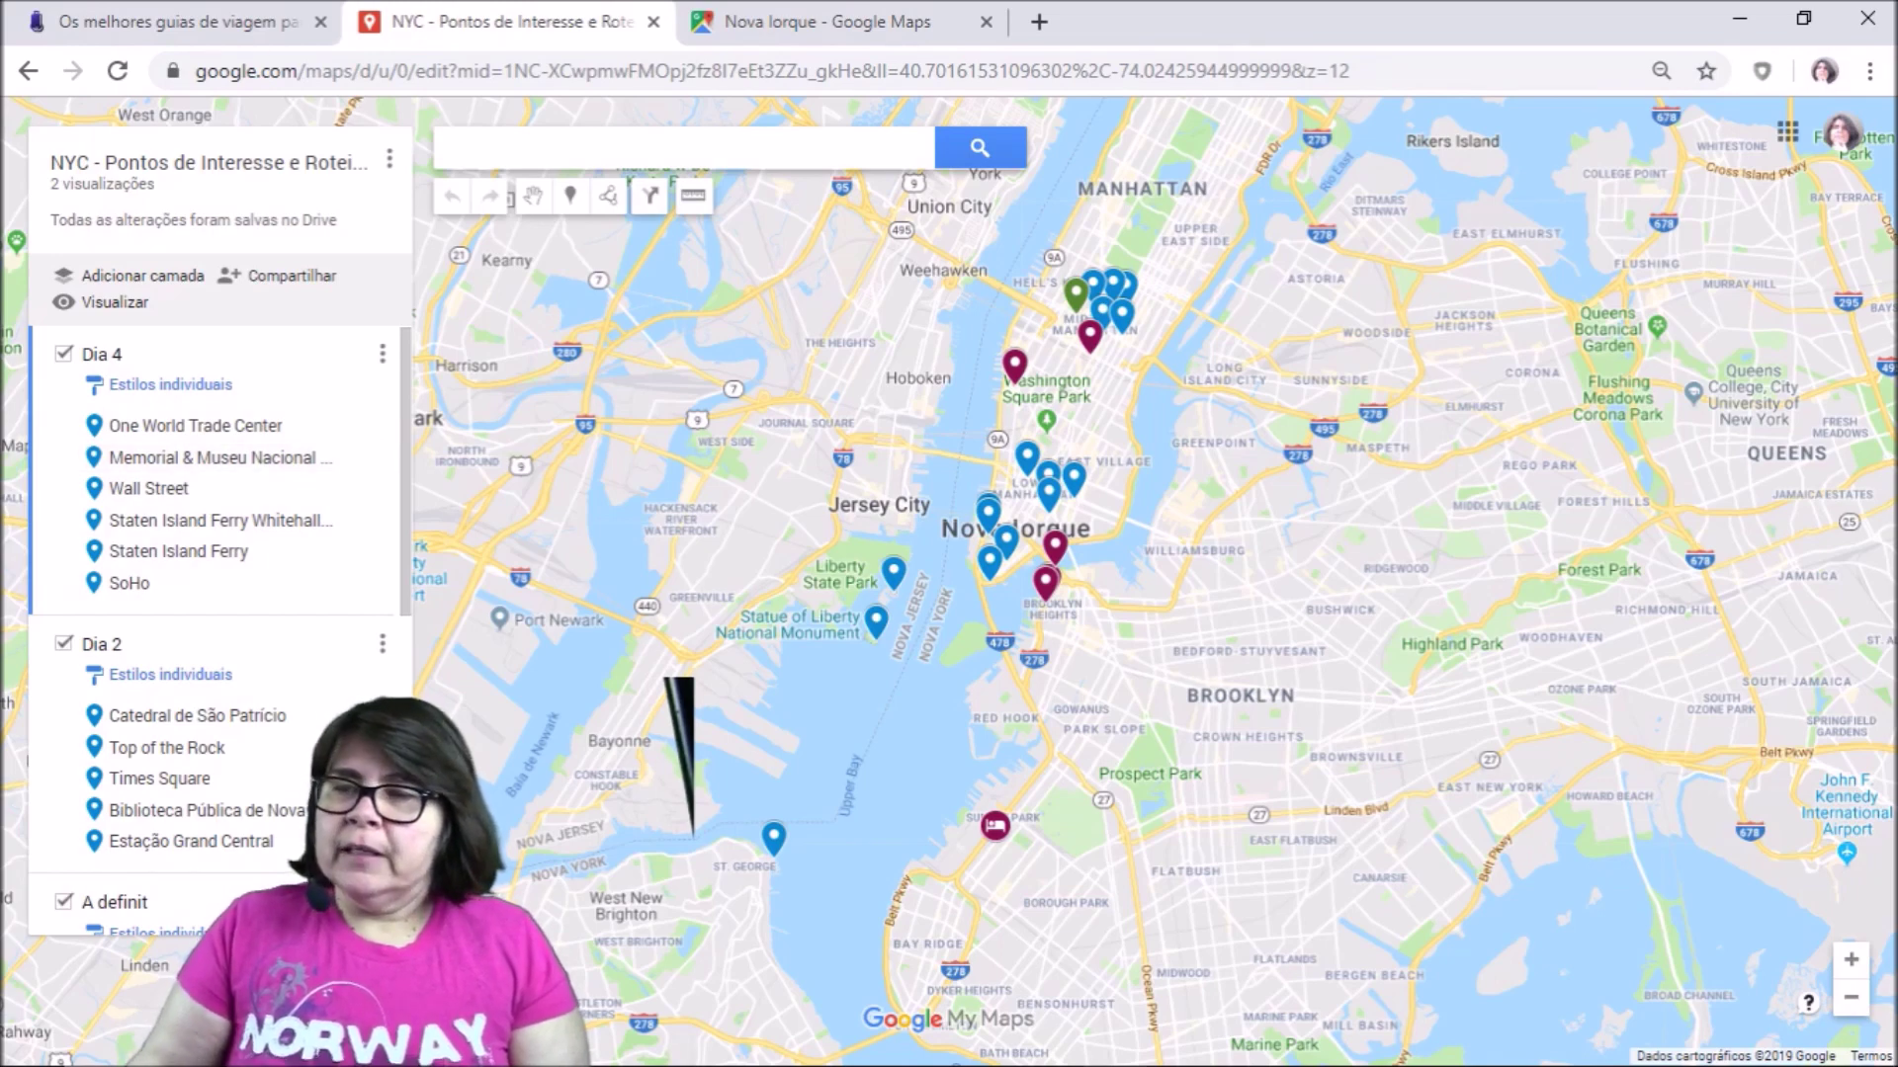
{"action": "key", "text": "plus"}
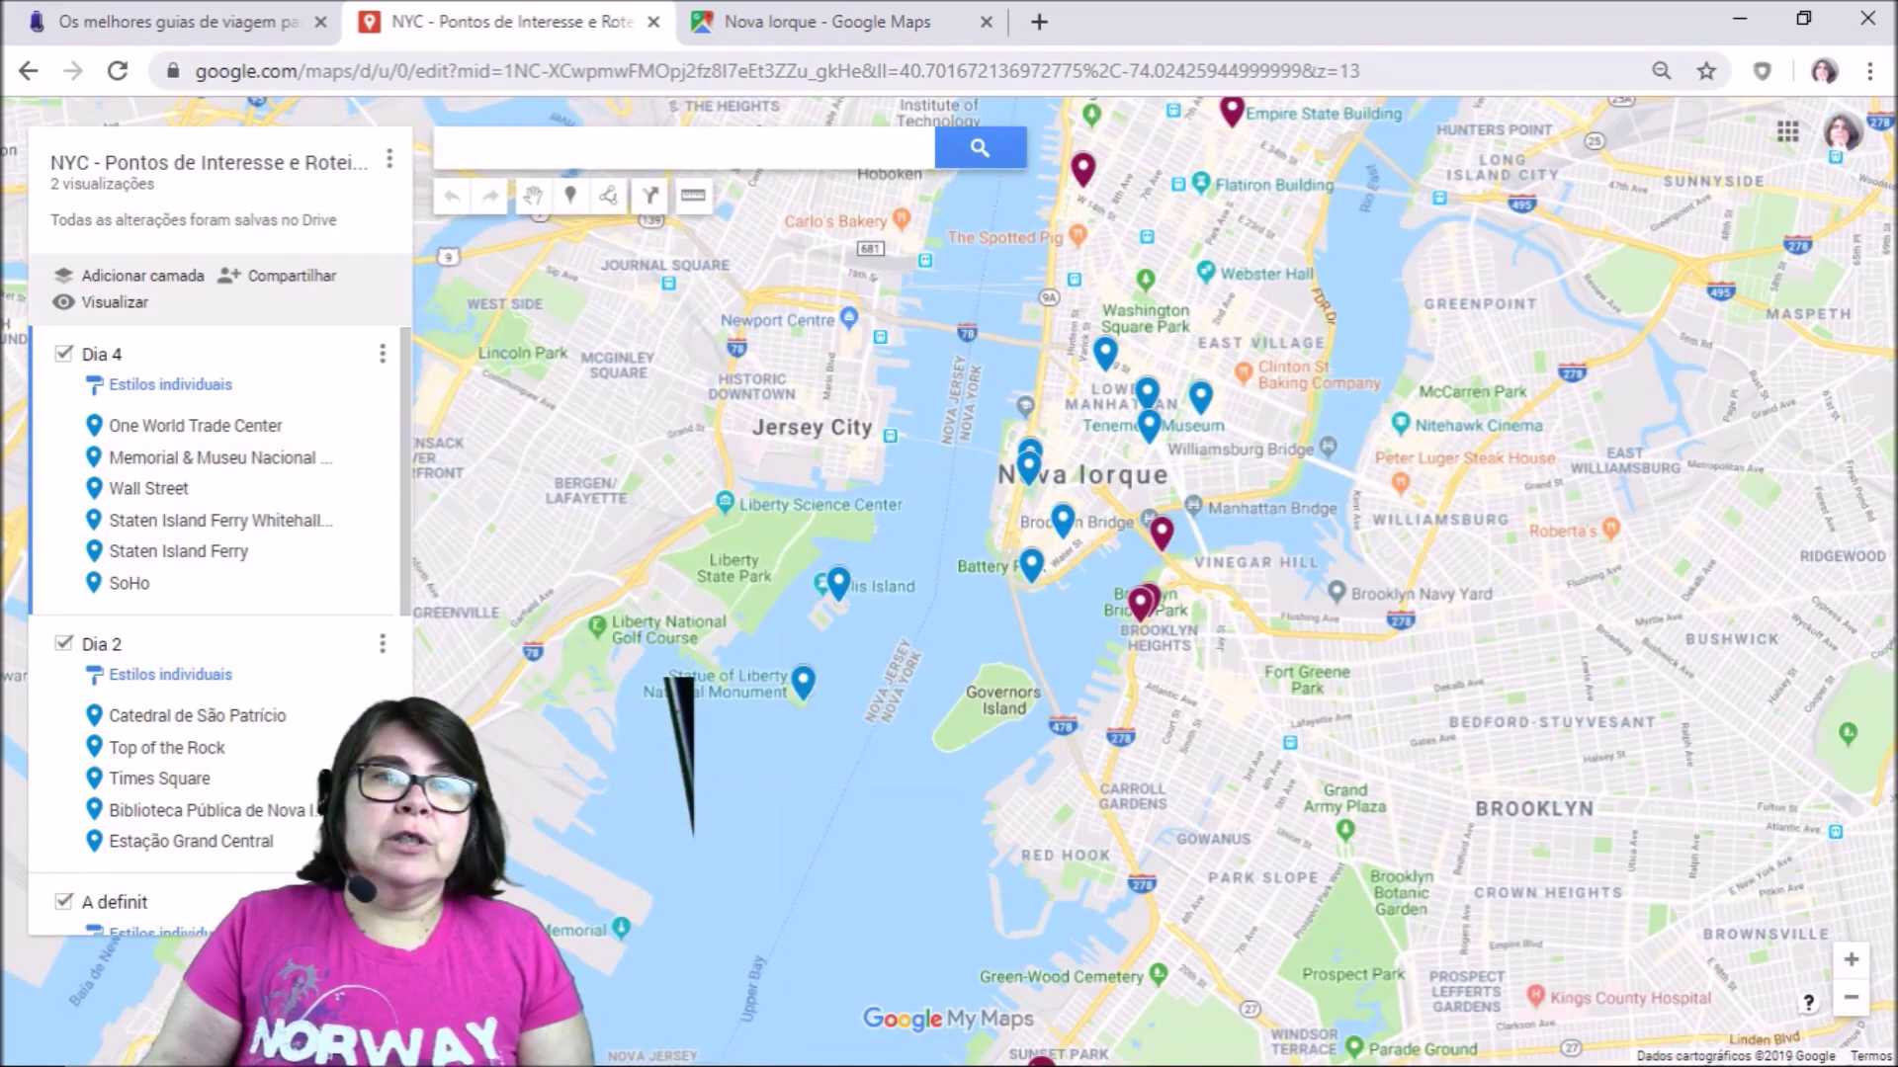
Return to the travel blog, open its Dicas Úteis page and follow the "Mais coisas para fazer" link under GetYourGuide
{"action": "left_click", "coordinate": [178, 22]}
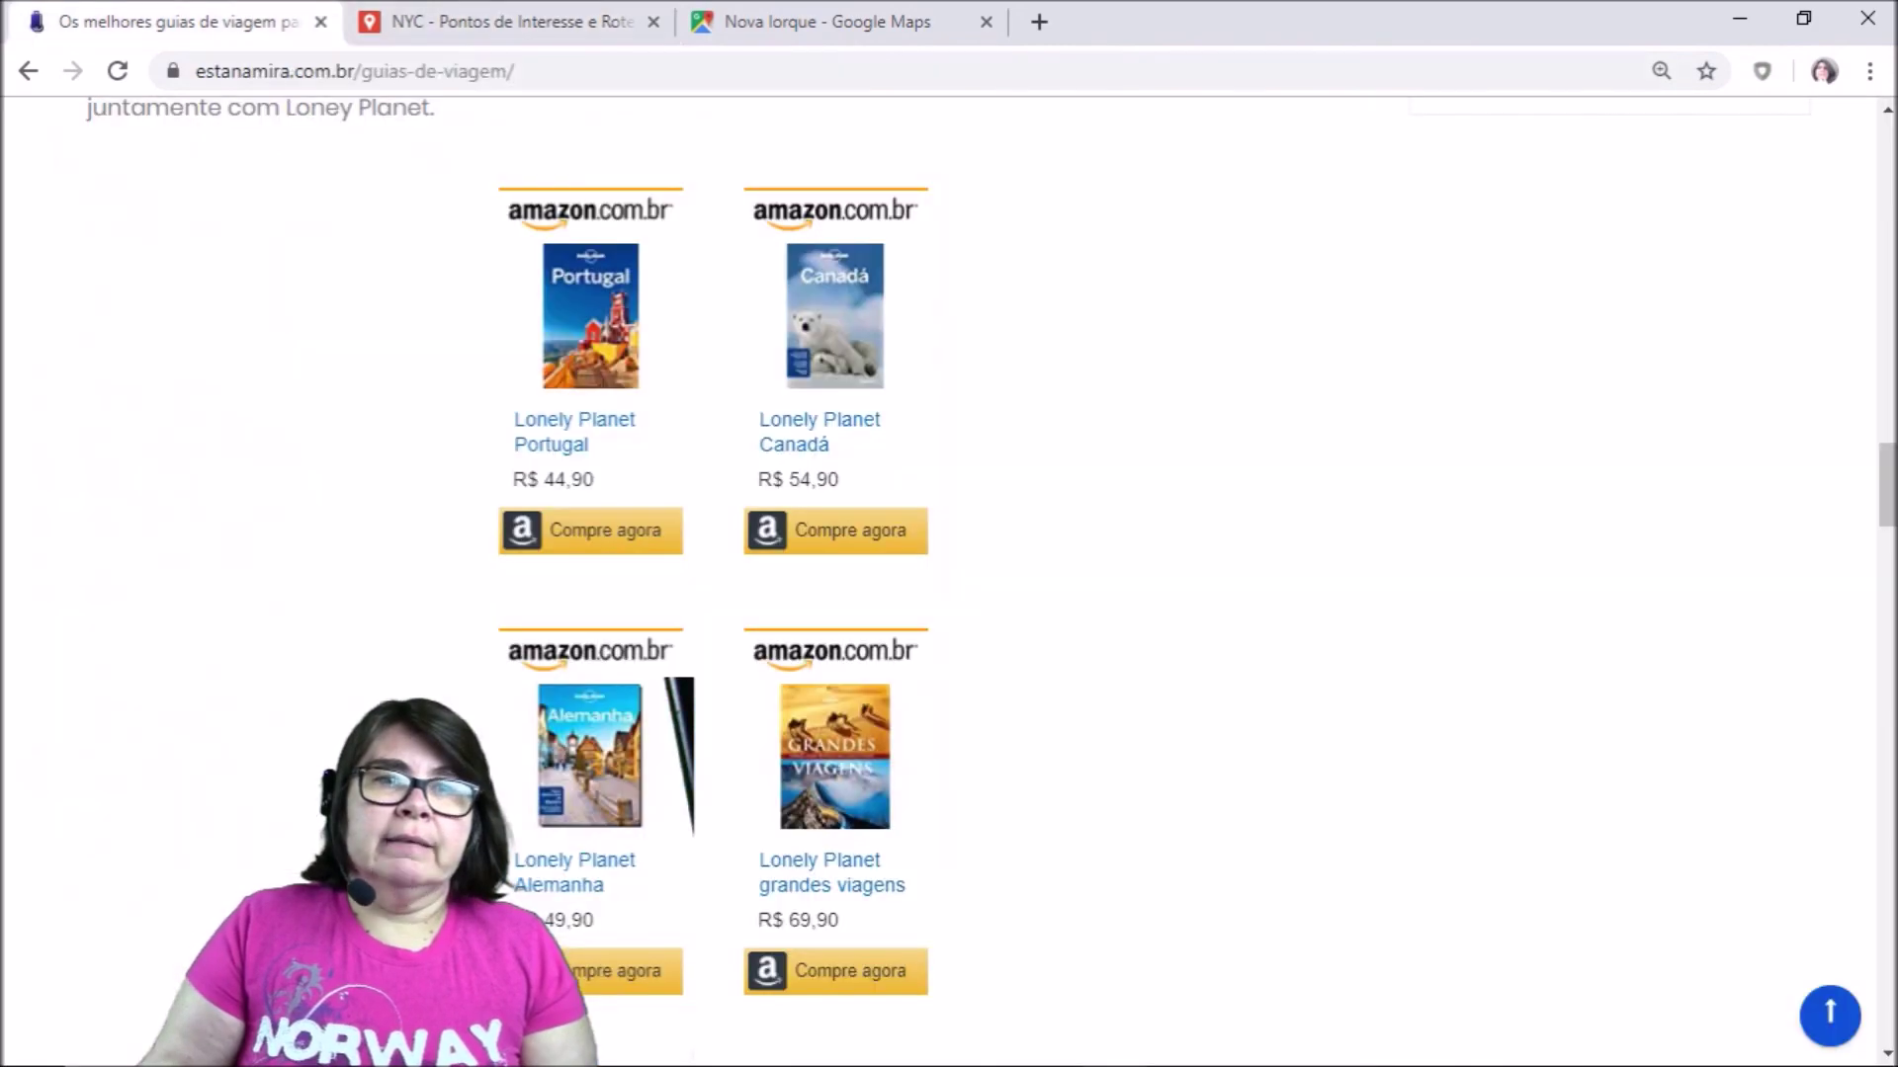
{"action": "key", "text": "Home"}
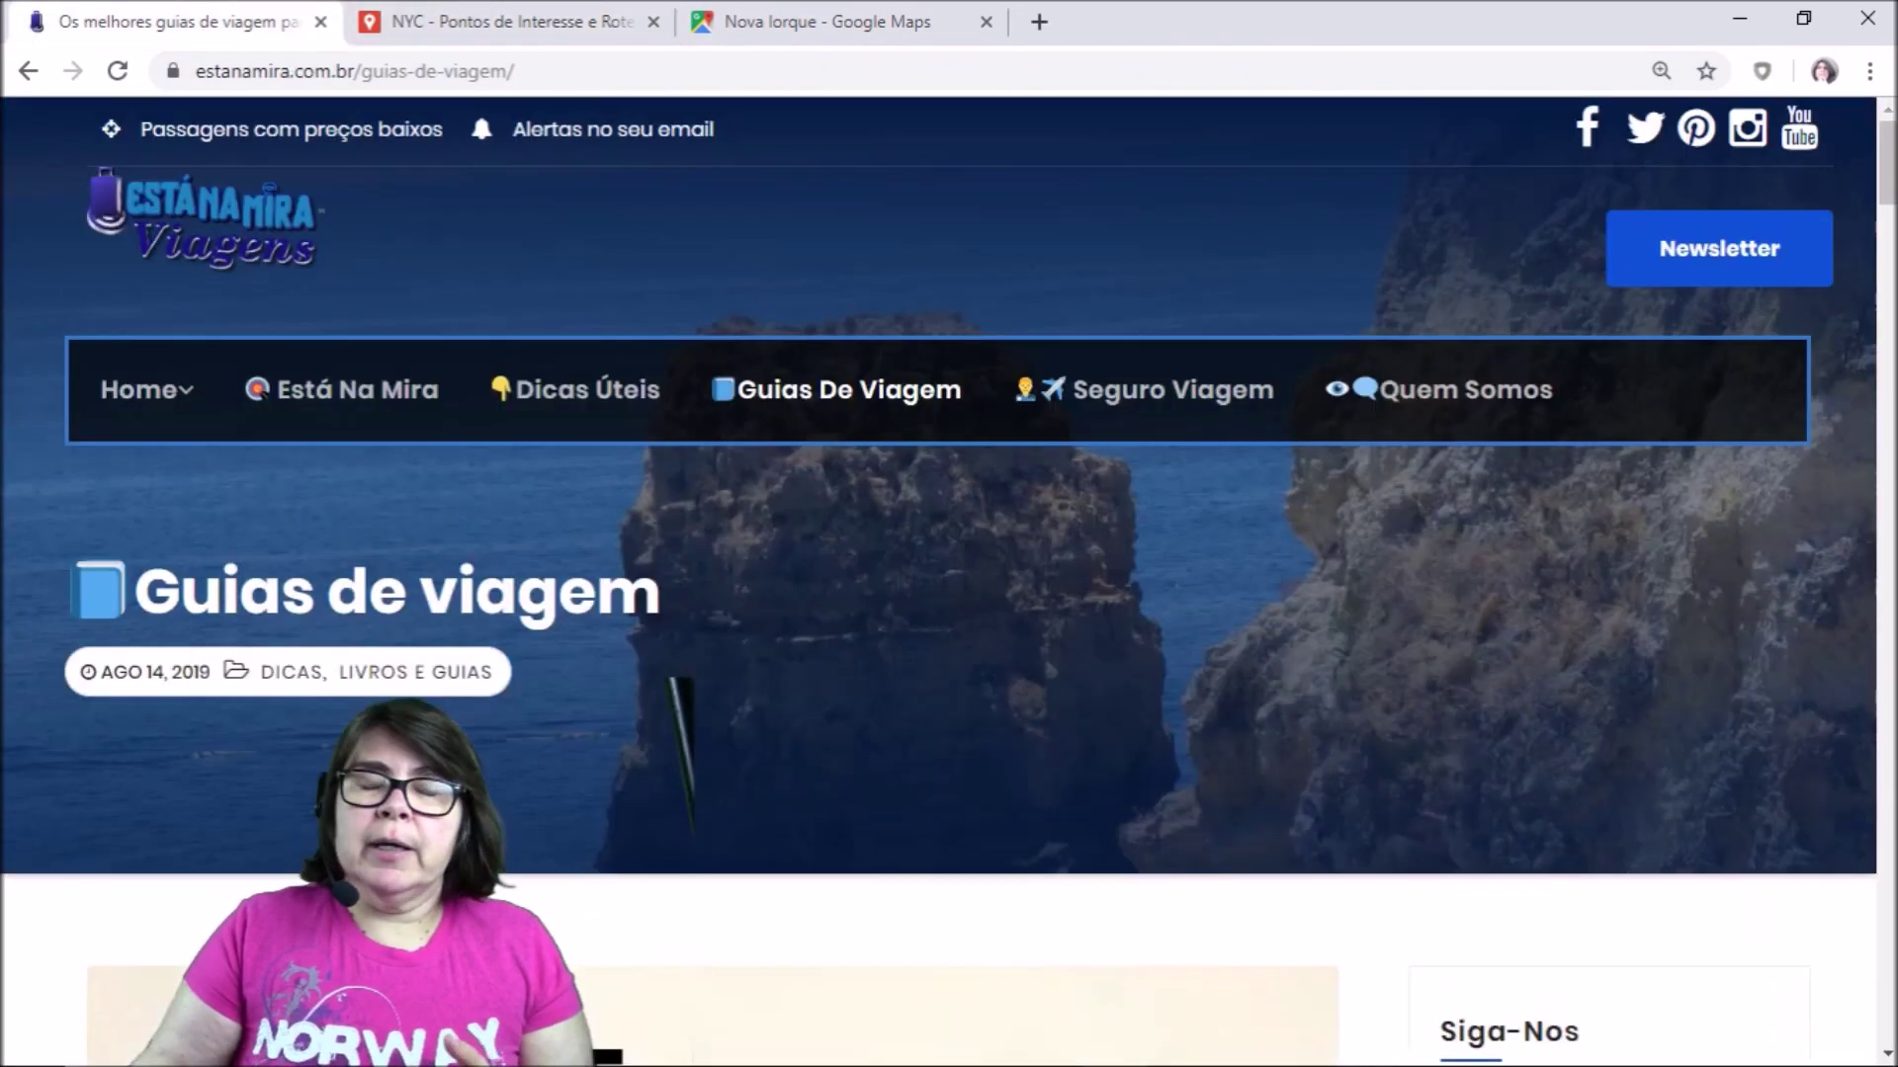
{"action": "left_click", "coordinate": [587, 390]}
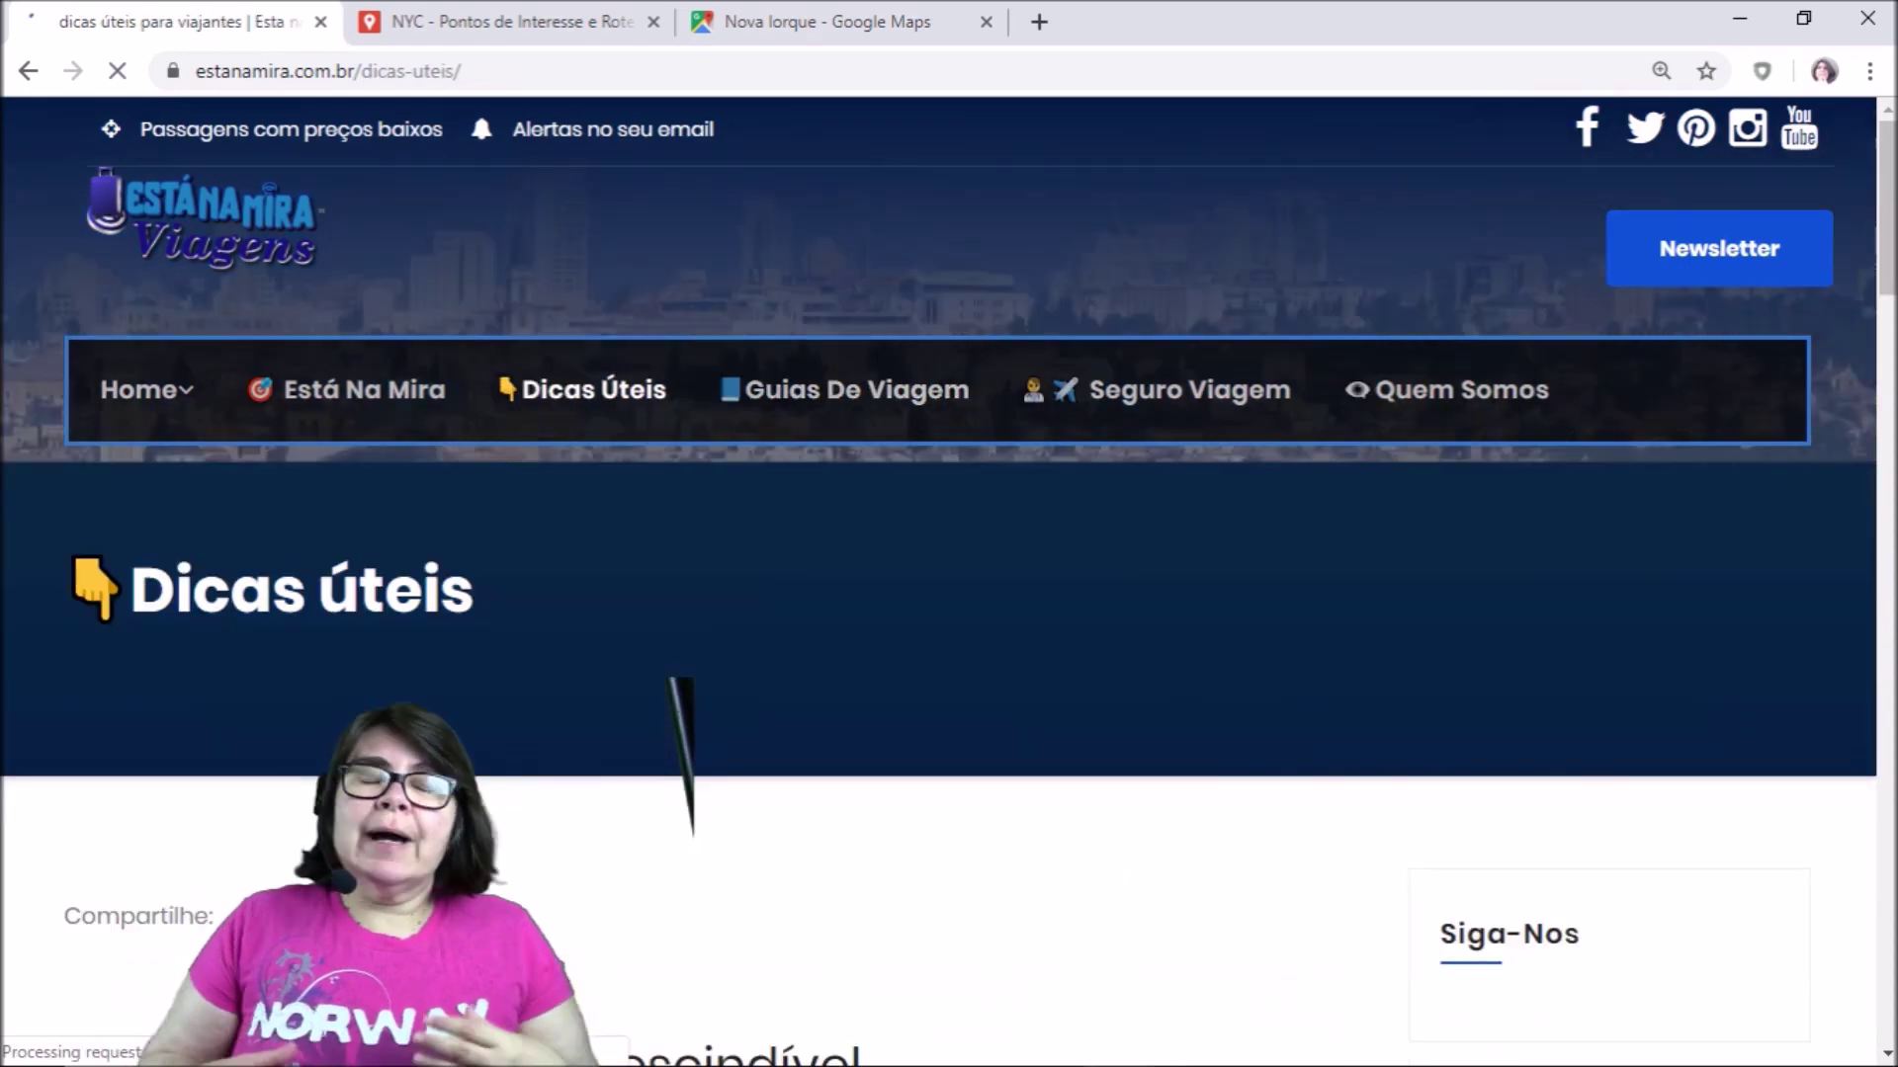
{"action": "scroll", "coordinate": [682, 682], "scroll_direction": "down", "scroll_amount": 15}
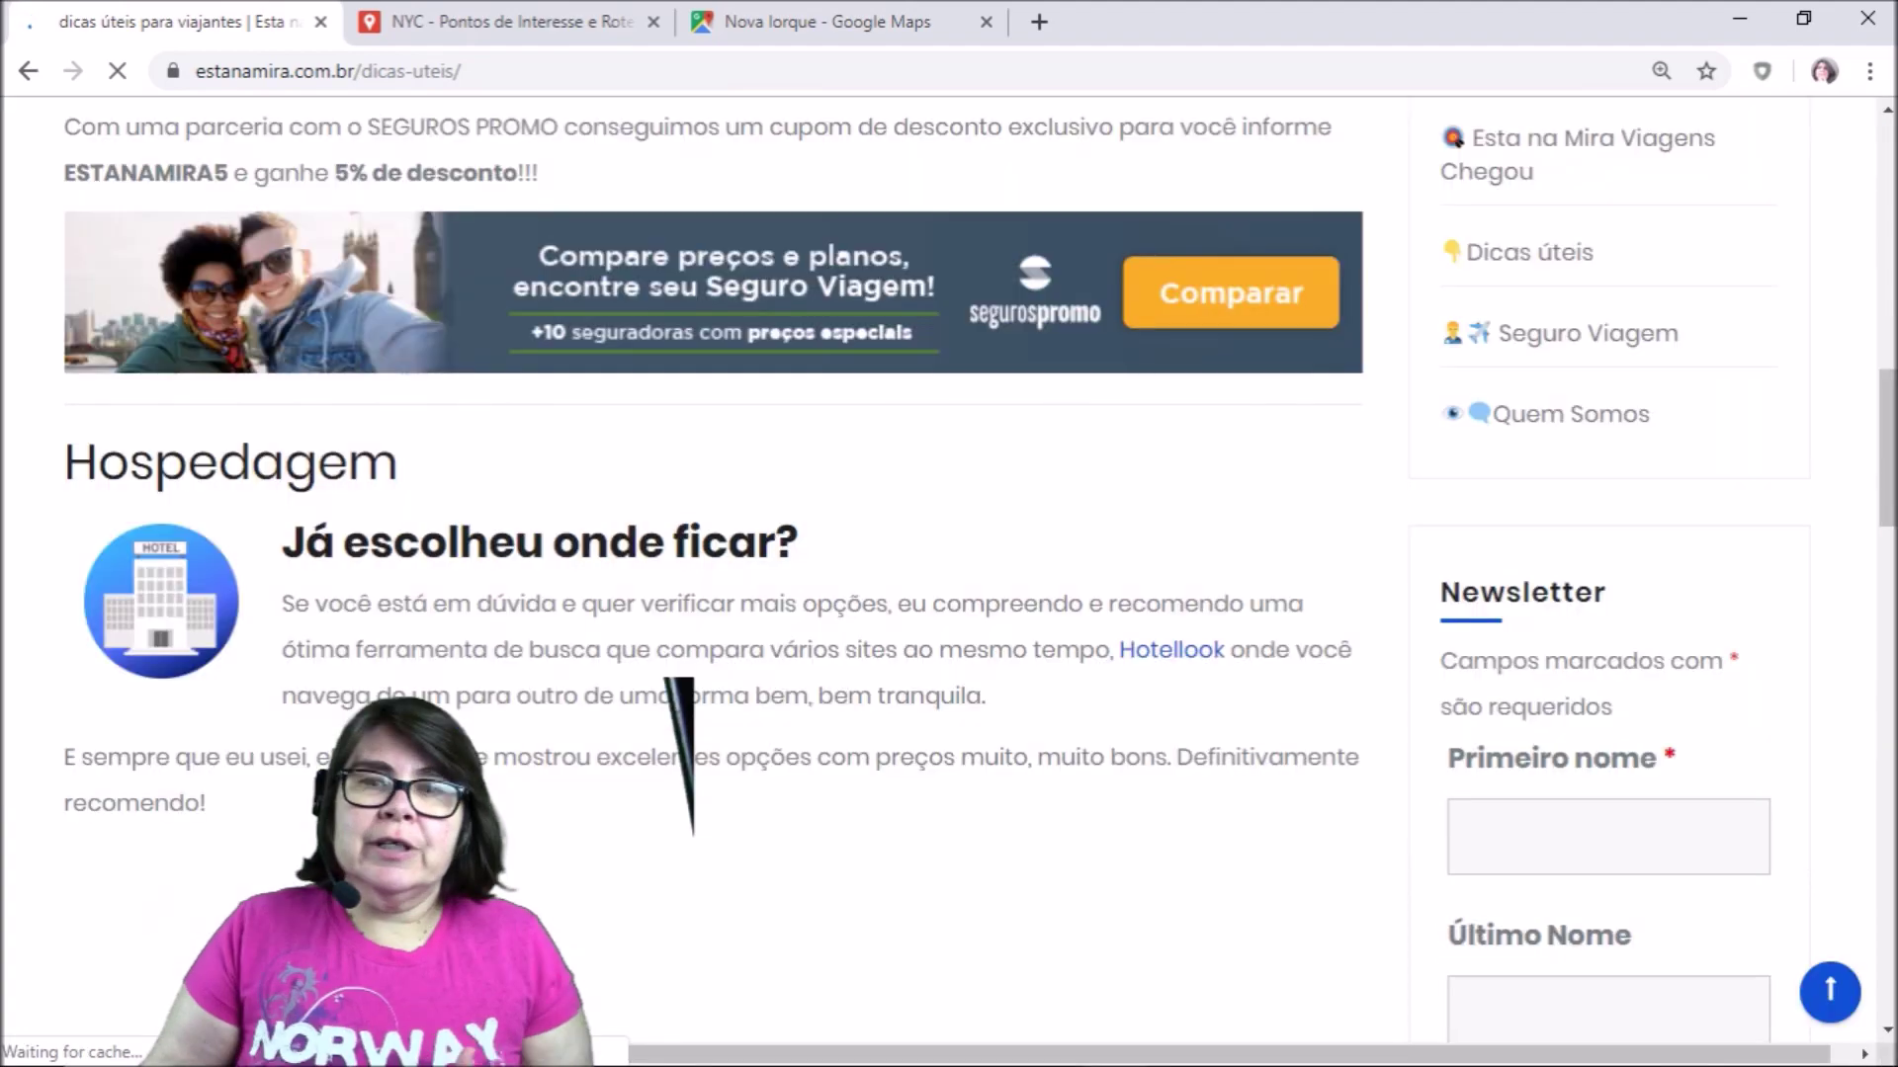
{"action": "scroll", "coordinate": [682, 682], "scroll_direction": "down", "scroll_amount": 20}
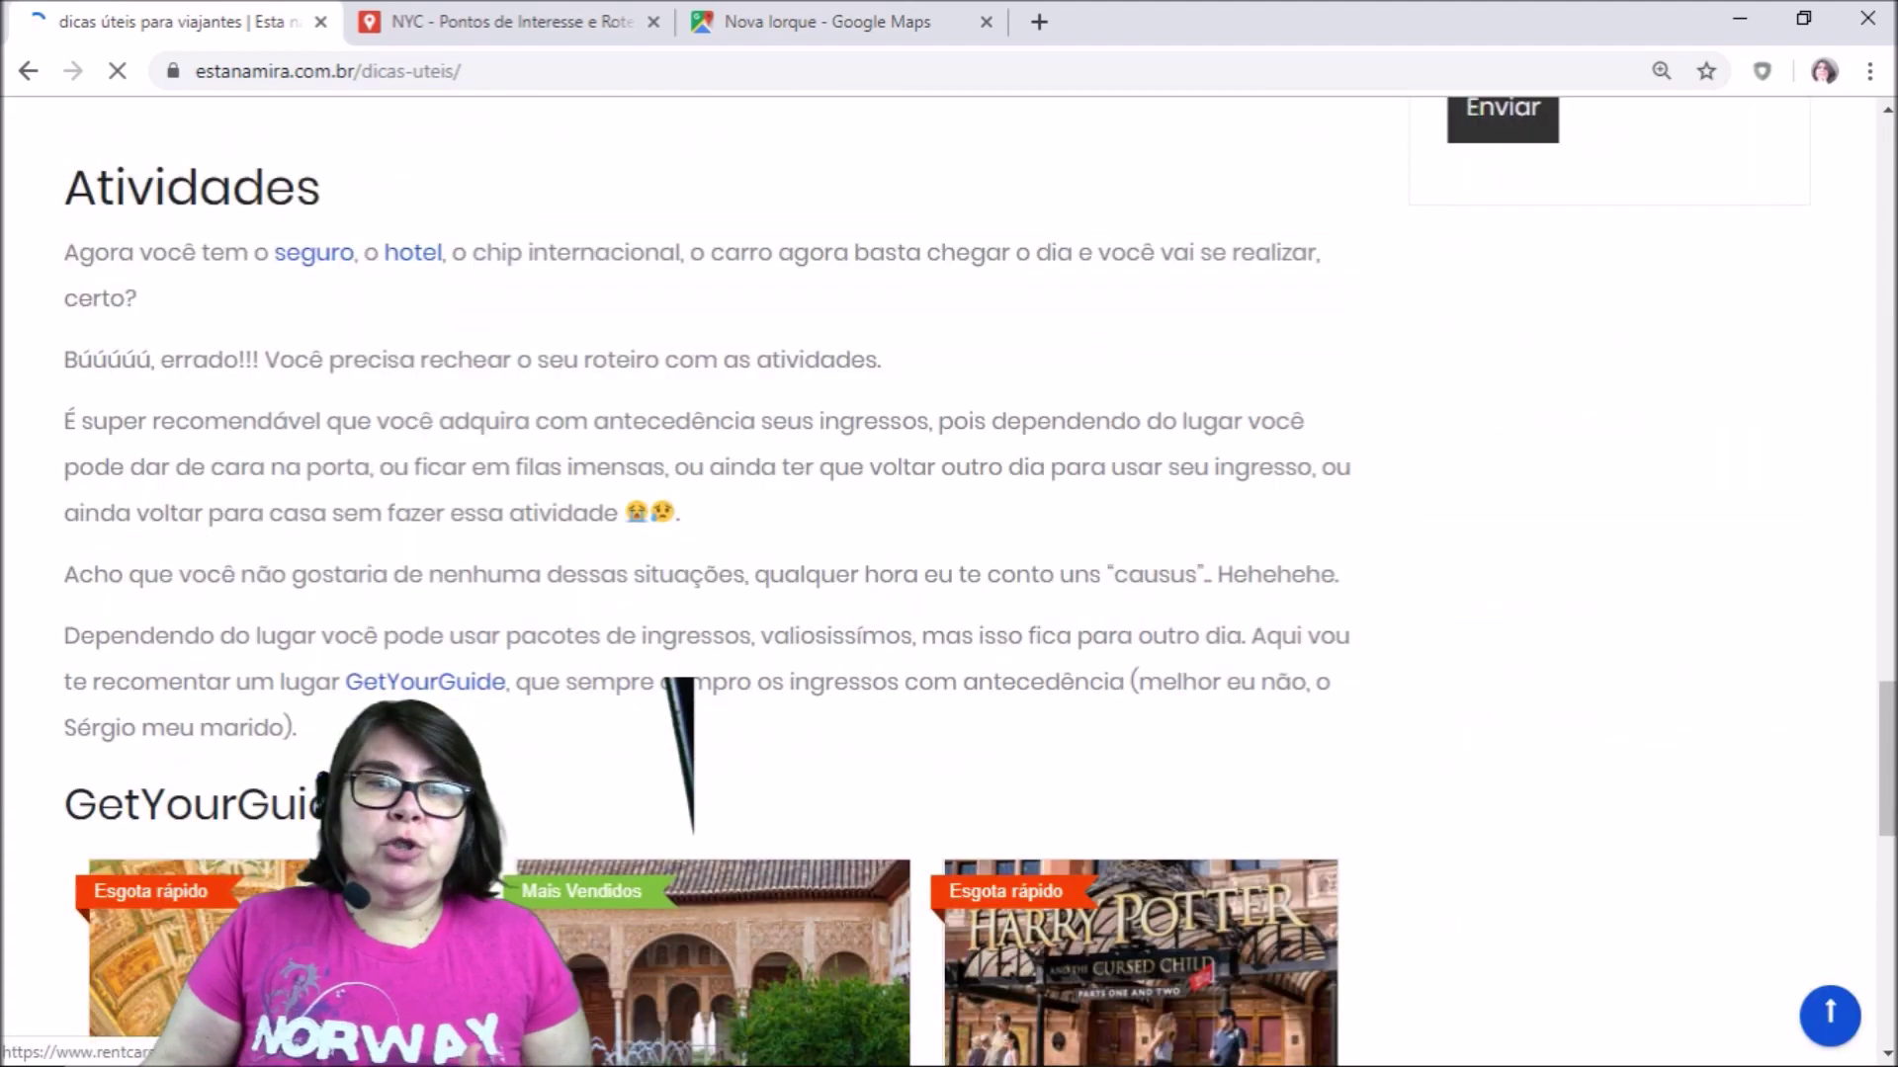
{"action": "scroll", "coordinate": [682, 682], "scroll_direction": "down", "scroll_amount": 4}
{"action": "scroll", "coordinate": [682, 680], "scroll_direction": "down", "scroll_amount": 2}
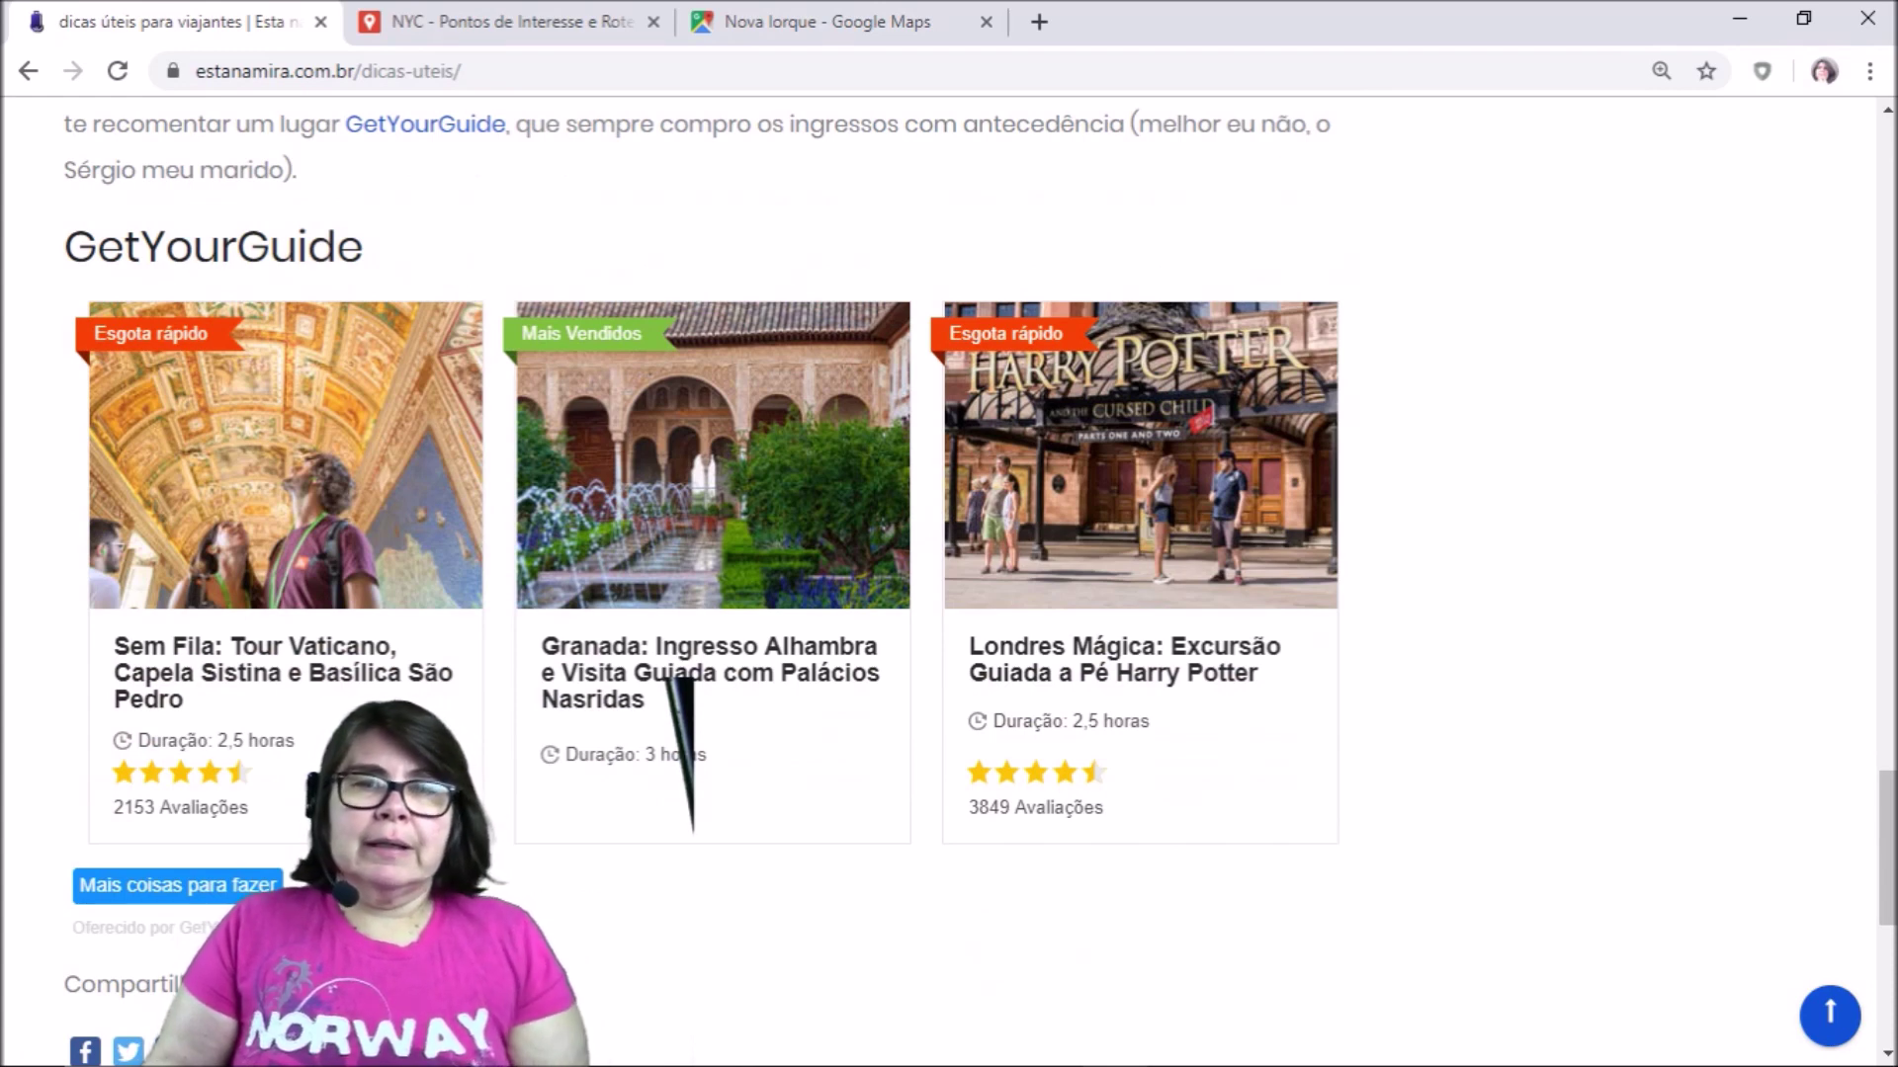
{"action": "scroll", "coordinate": [682, 679], "scroll_direction": "down", "scroll_amount": 2}
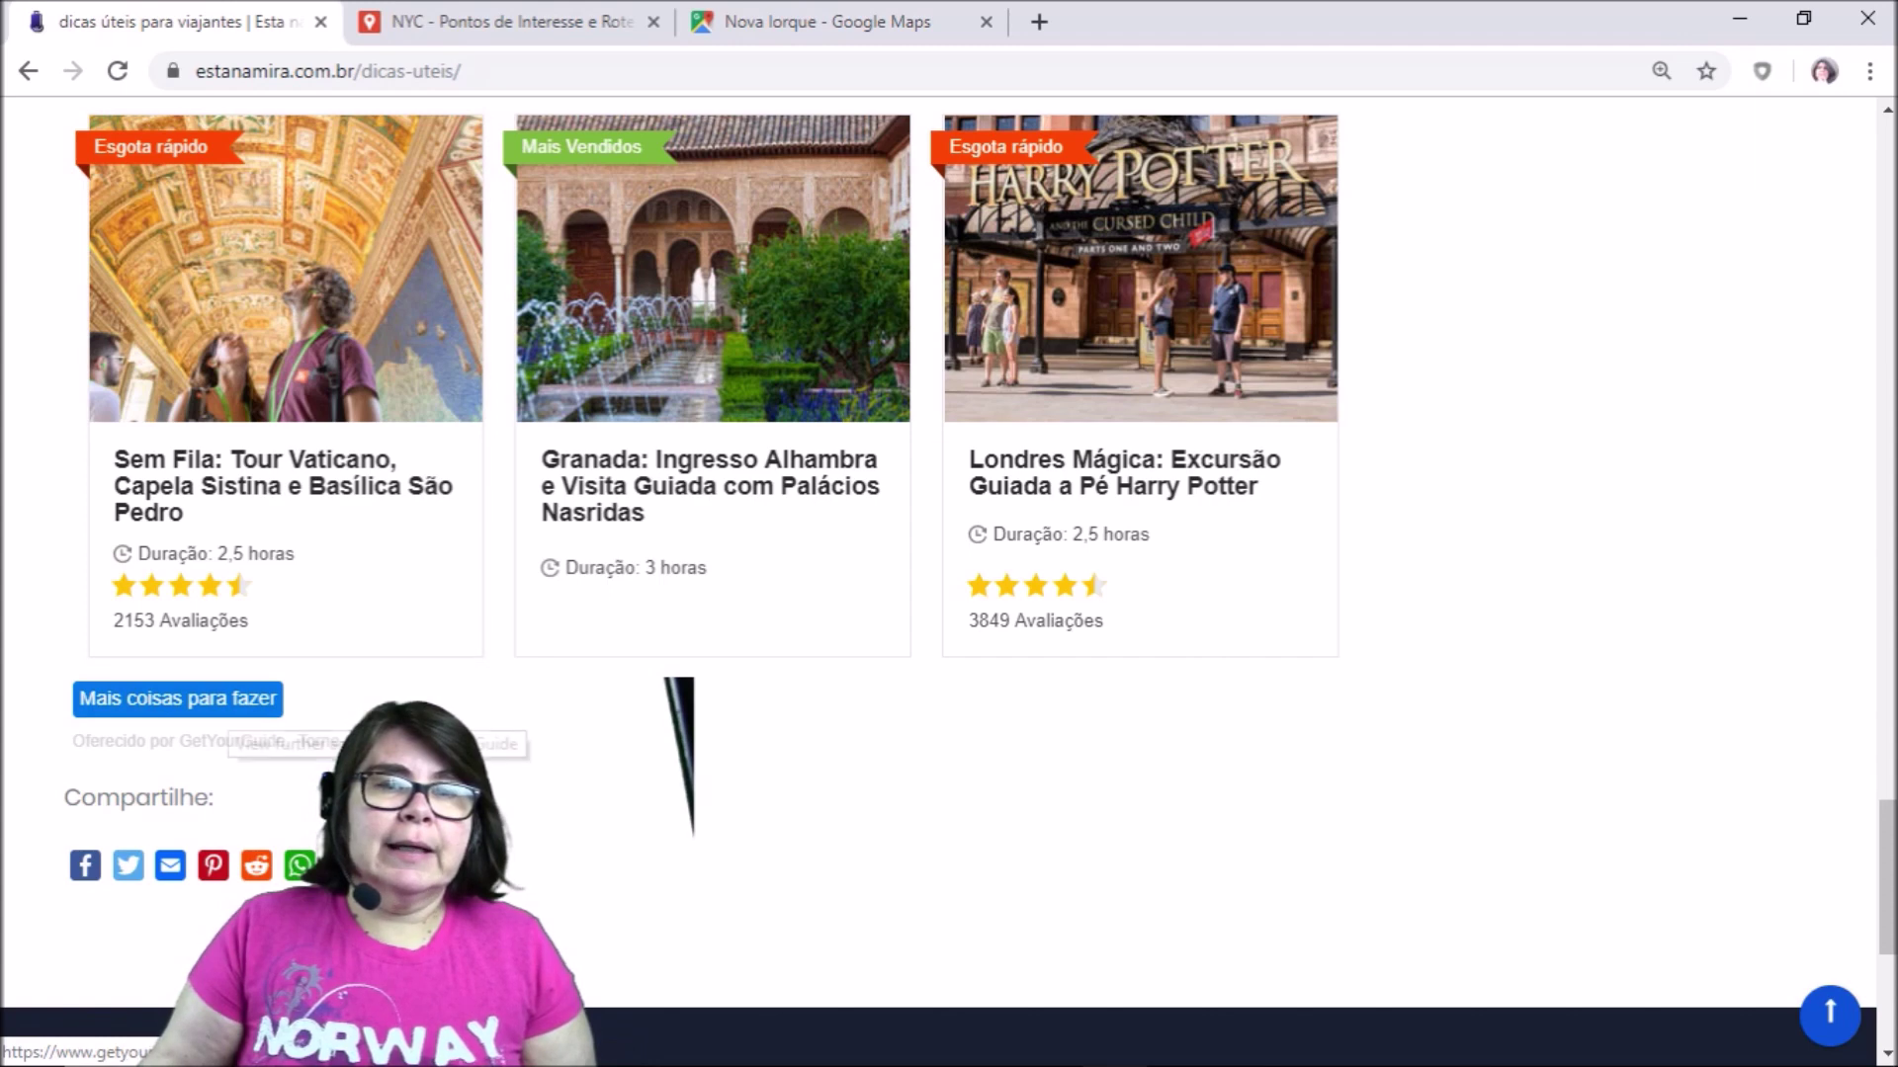
{"action": "left_click", "coordinate": [197, 700]}
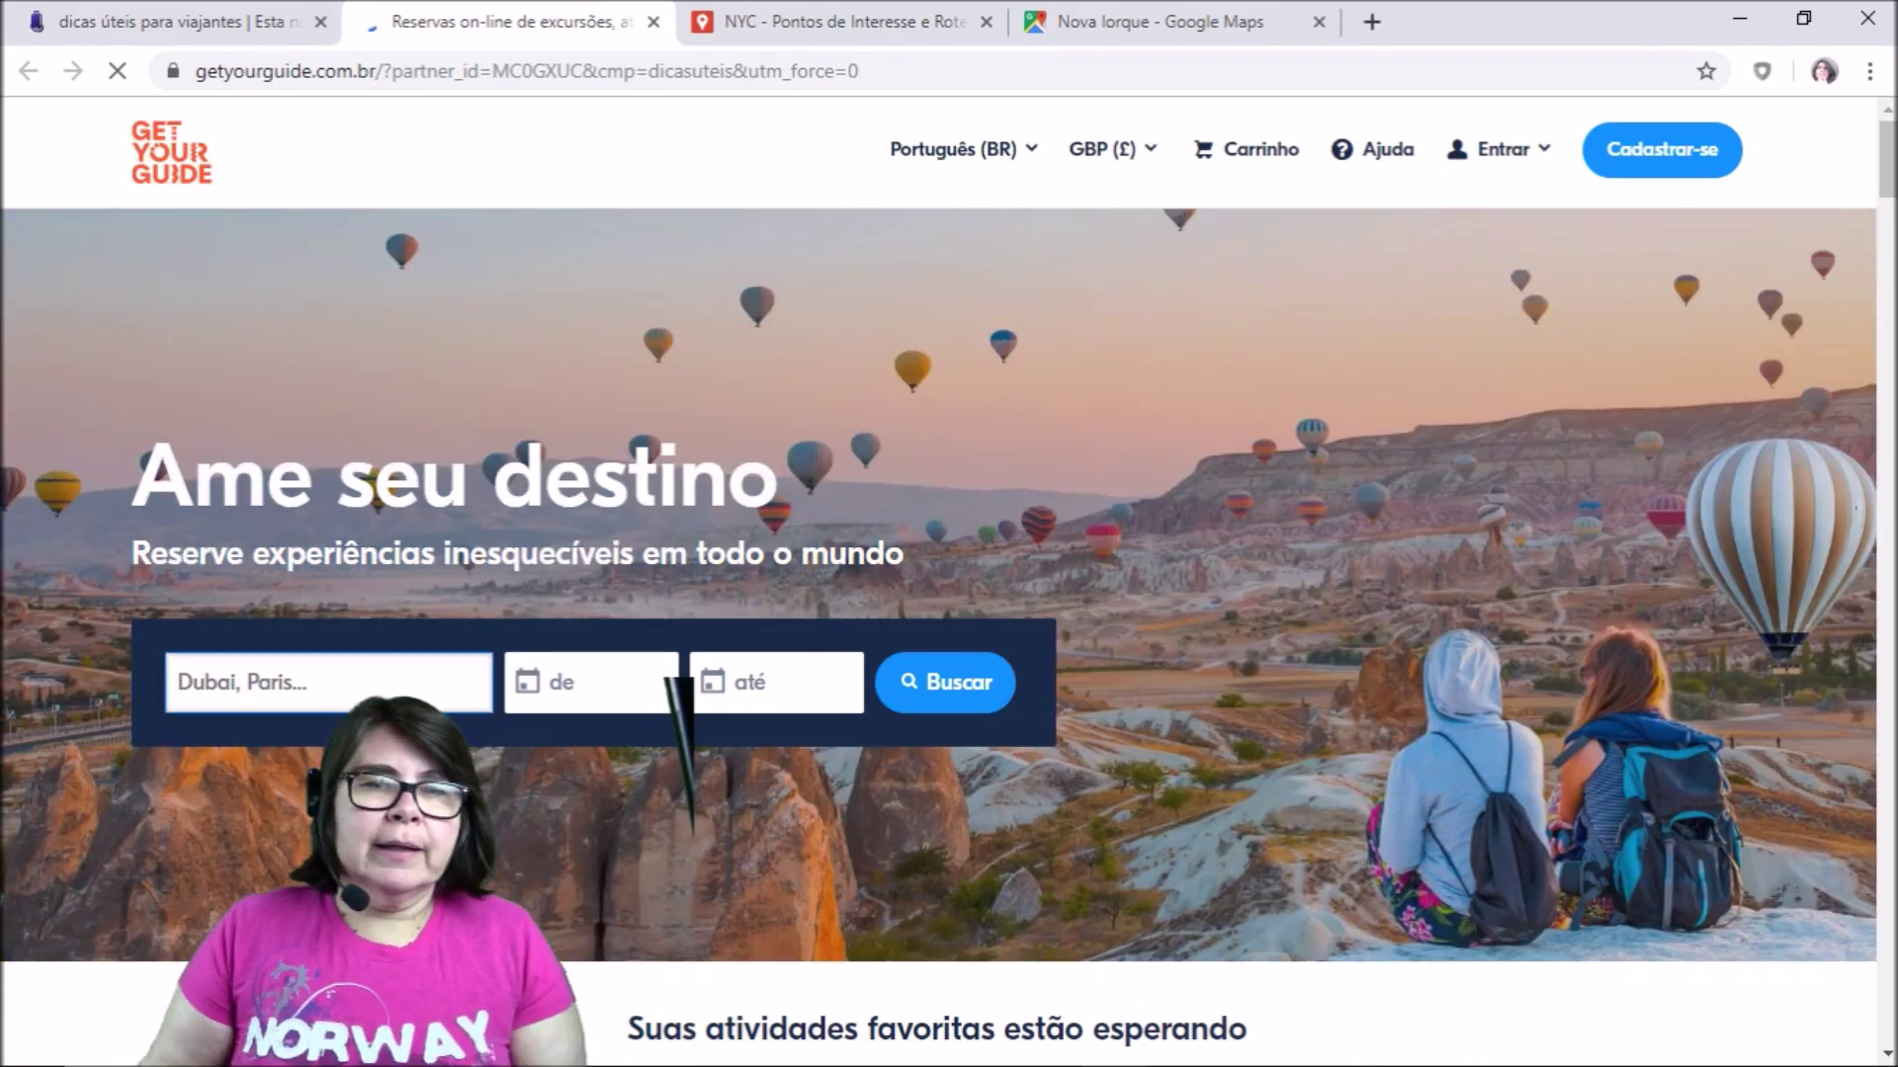
Search GetYourGuide for activities in Nova York from 25/08/19 to 30/08/19
{"action": "type", "text": "no"}
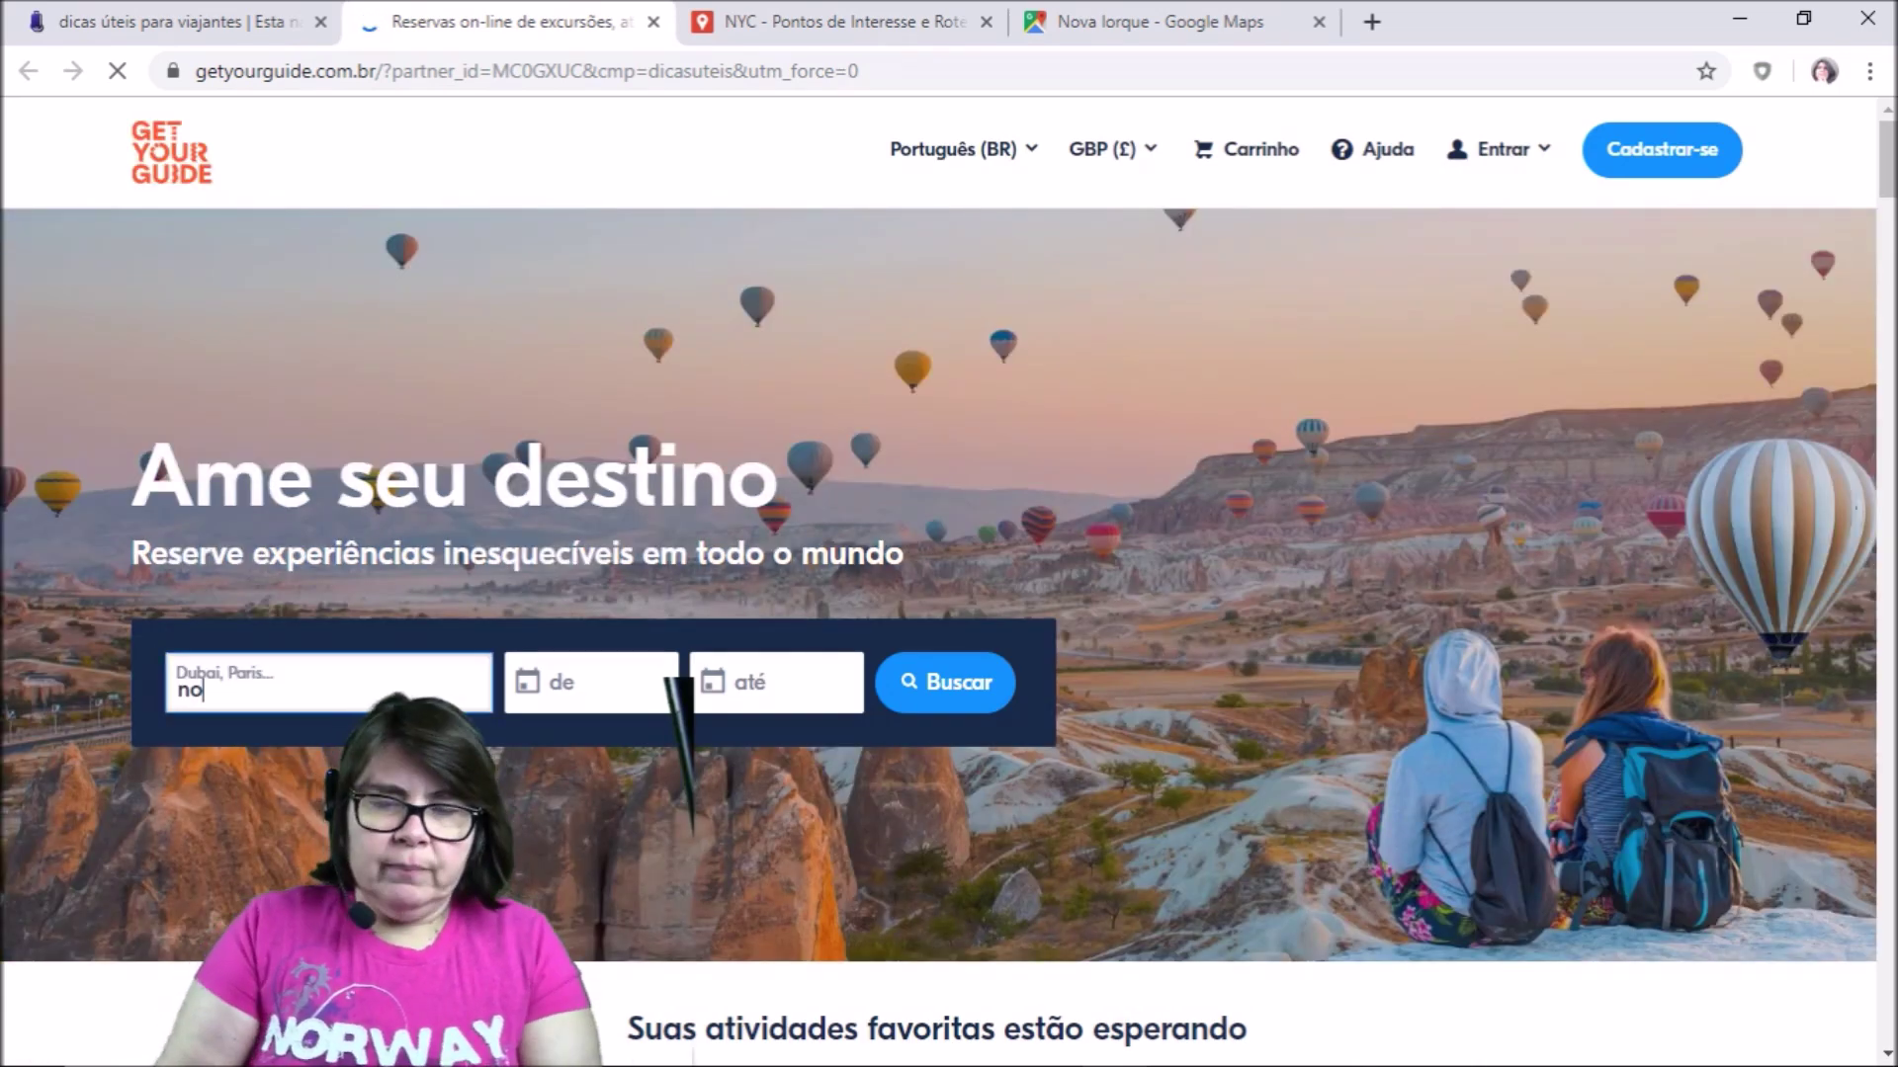
{"action": "type", "text": "va yor"}
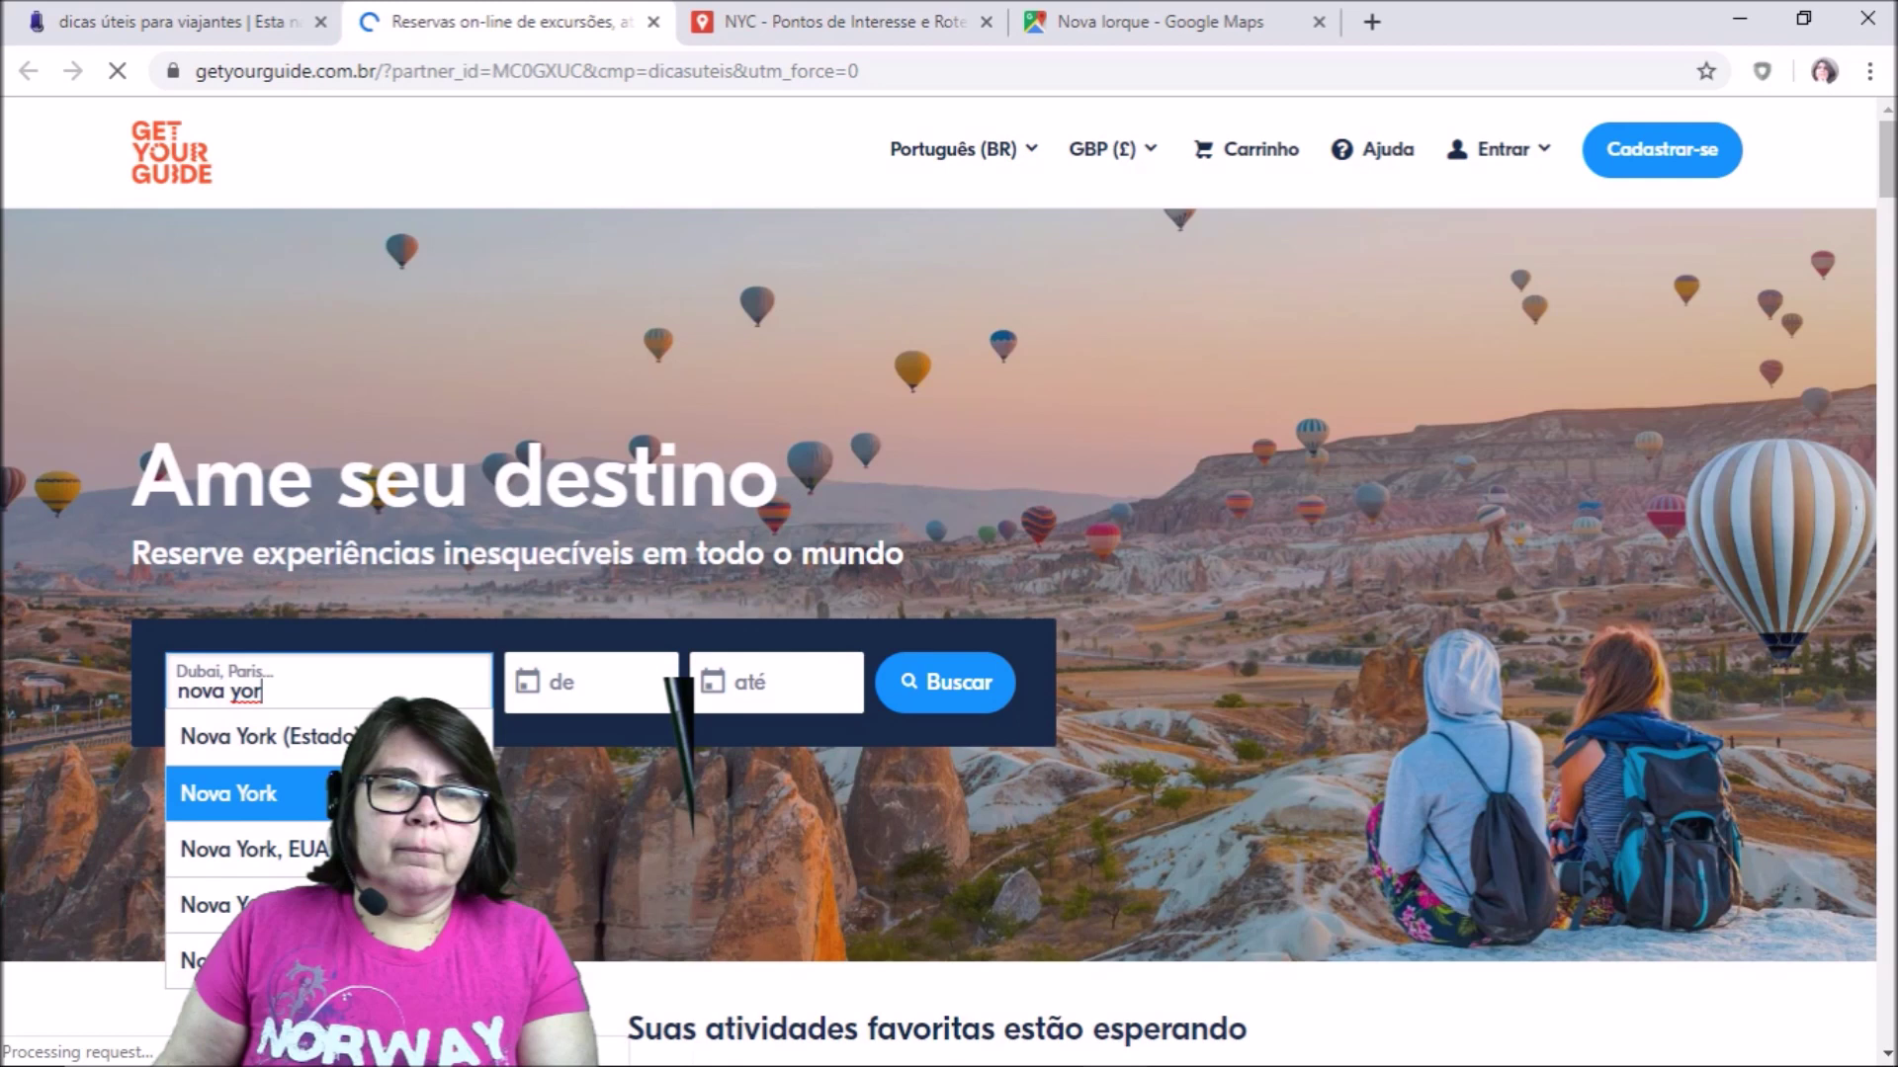
{"action": "key", "text": "Return"}
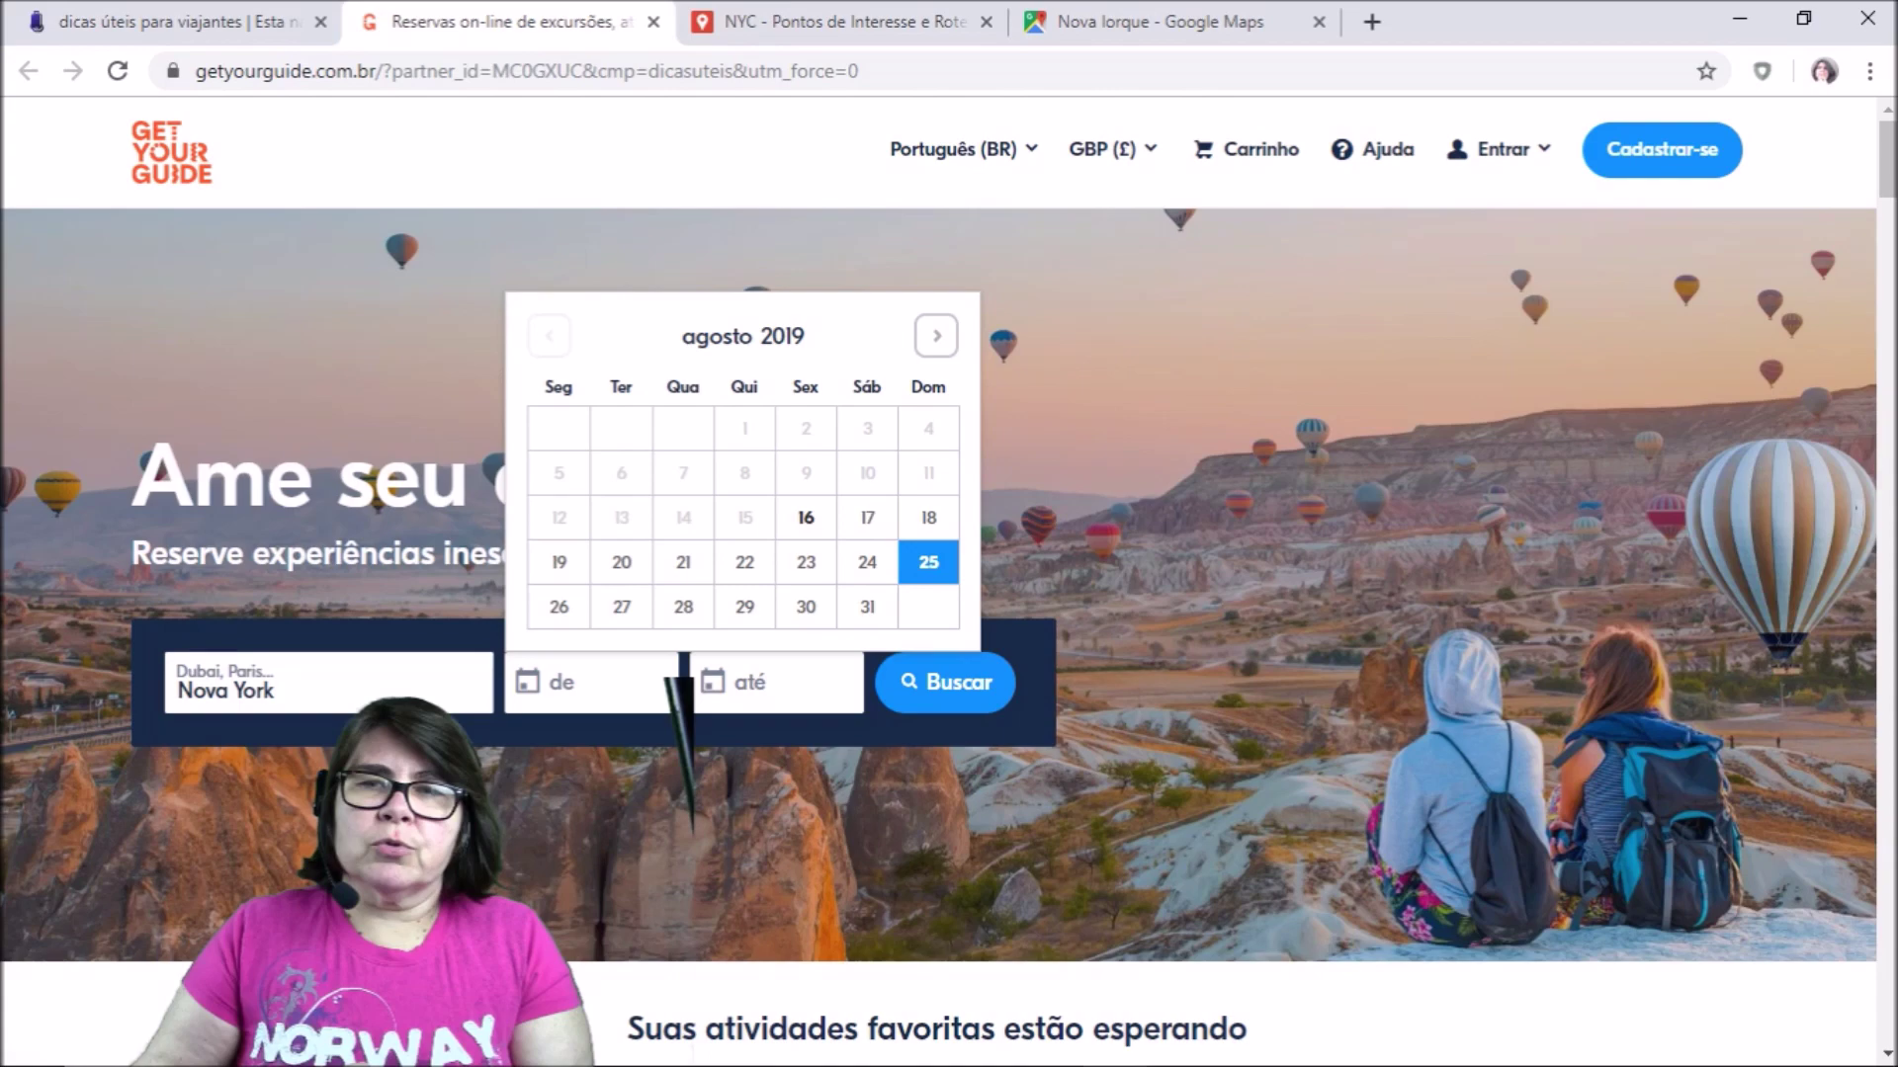
{"action": "left_click", "coordinate": [805, 606]}
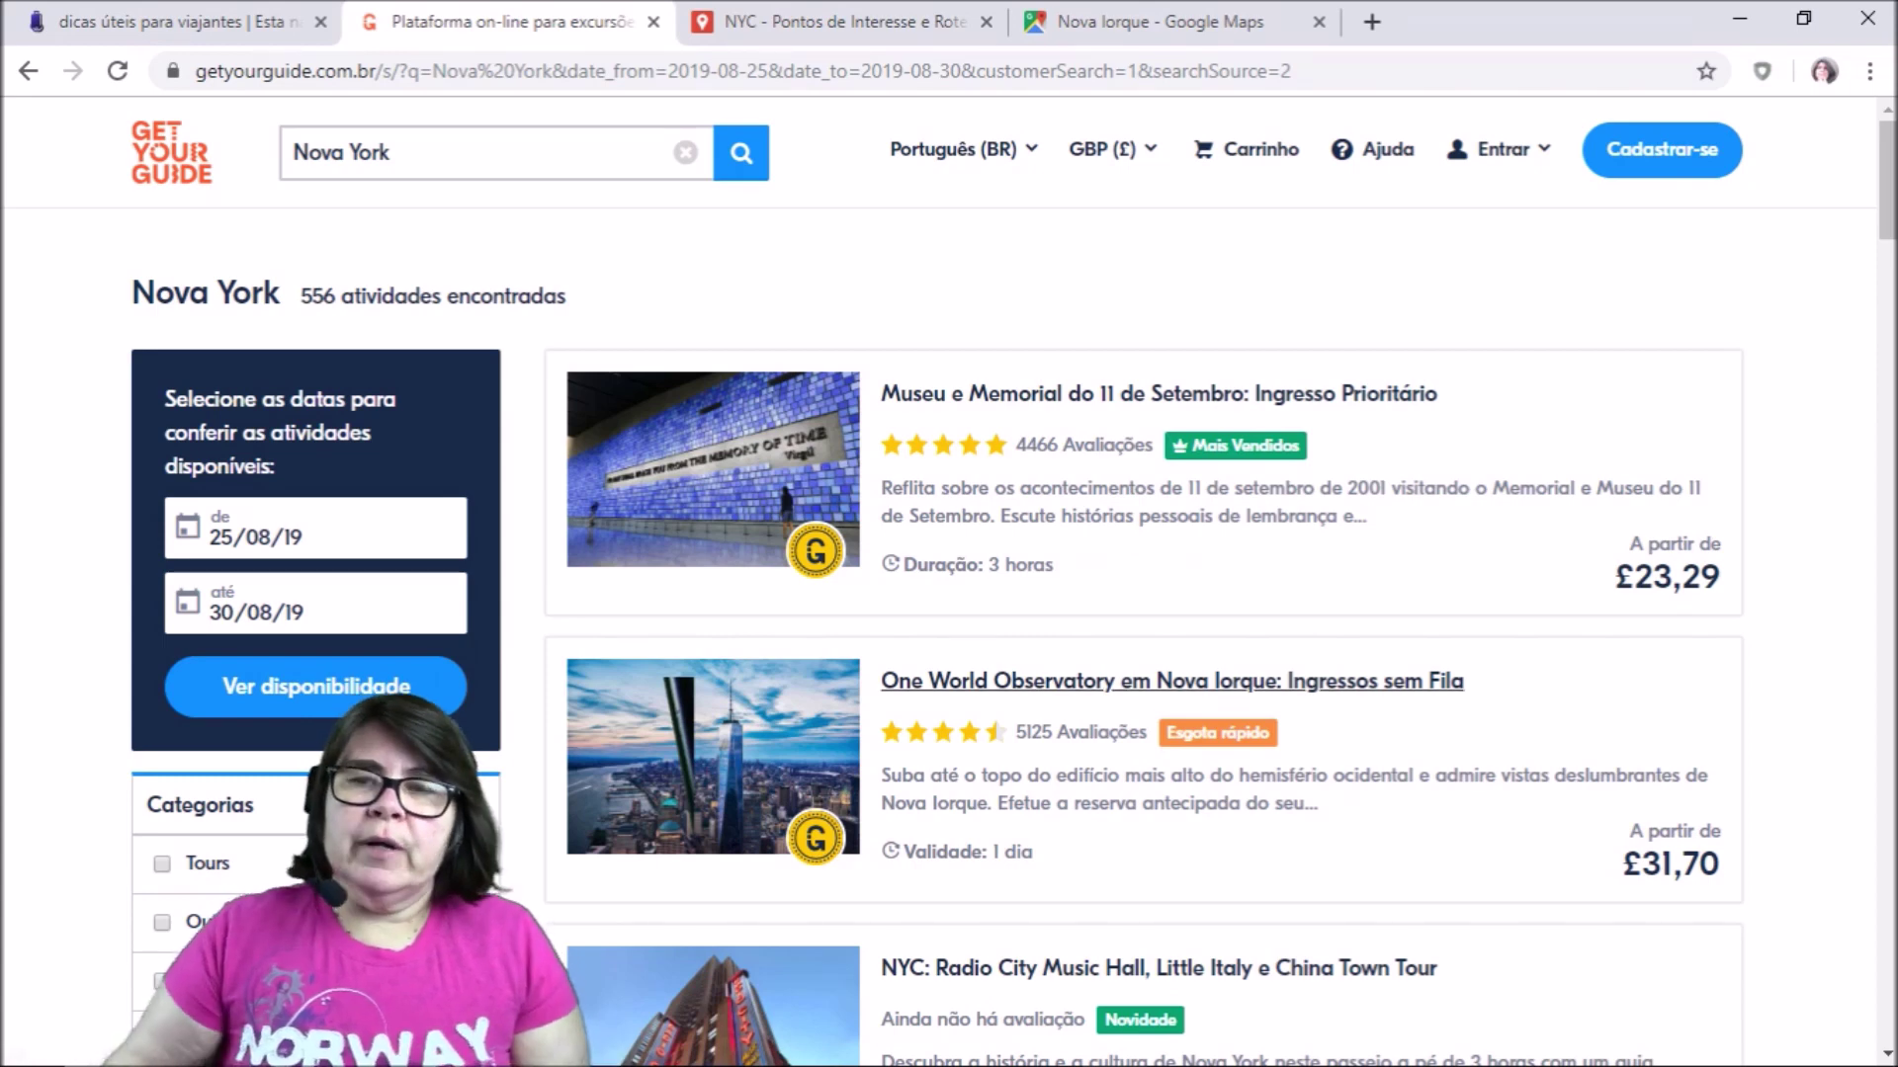
Browse the Nova York activity results and expand the Tours category in the filters
{"action": "scroll", "coordinate": [682, 682], "scroll_direction": "down", "scroll_amount": 3}
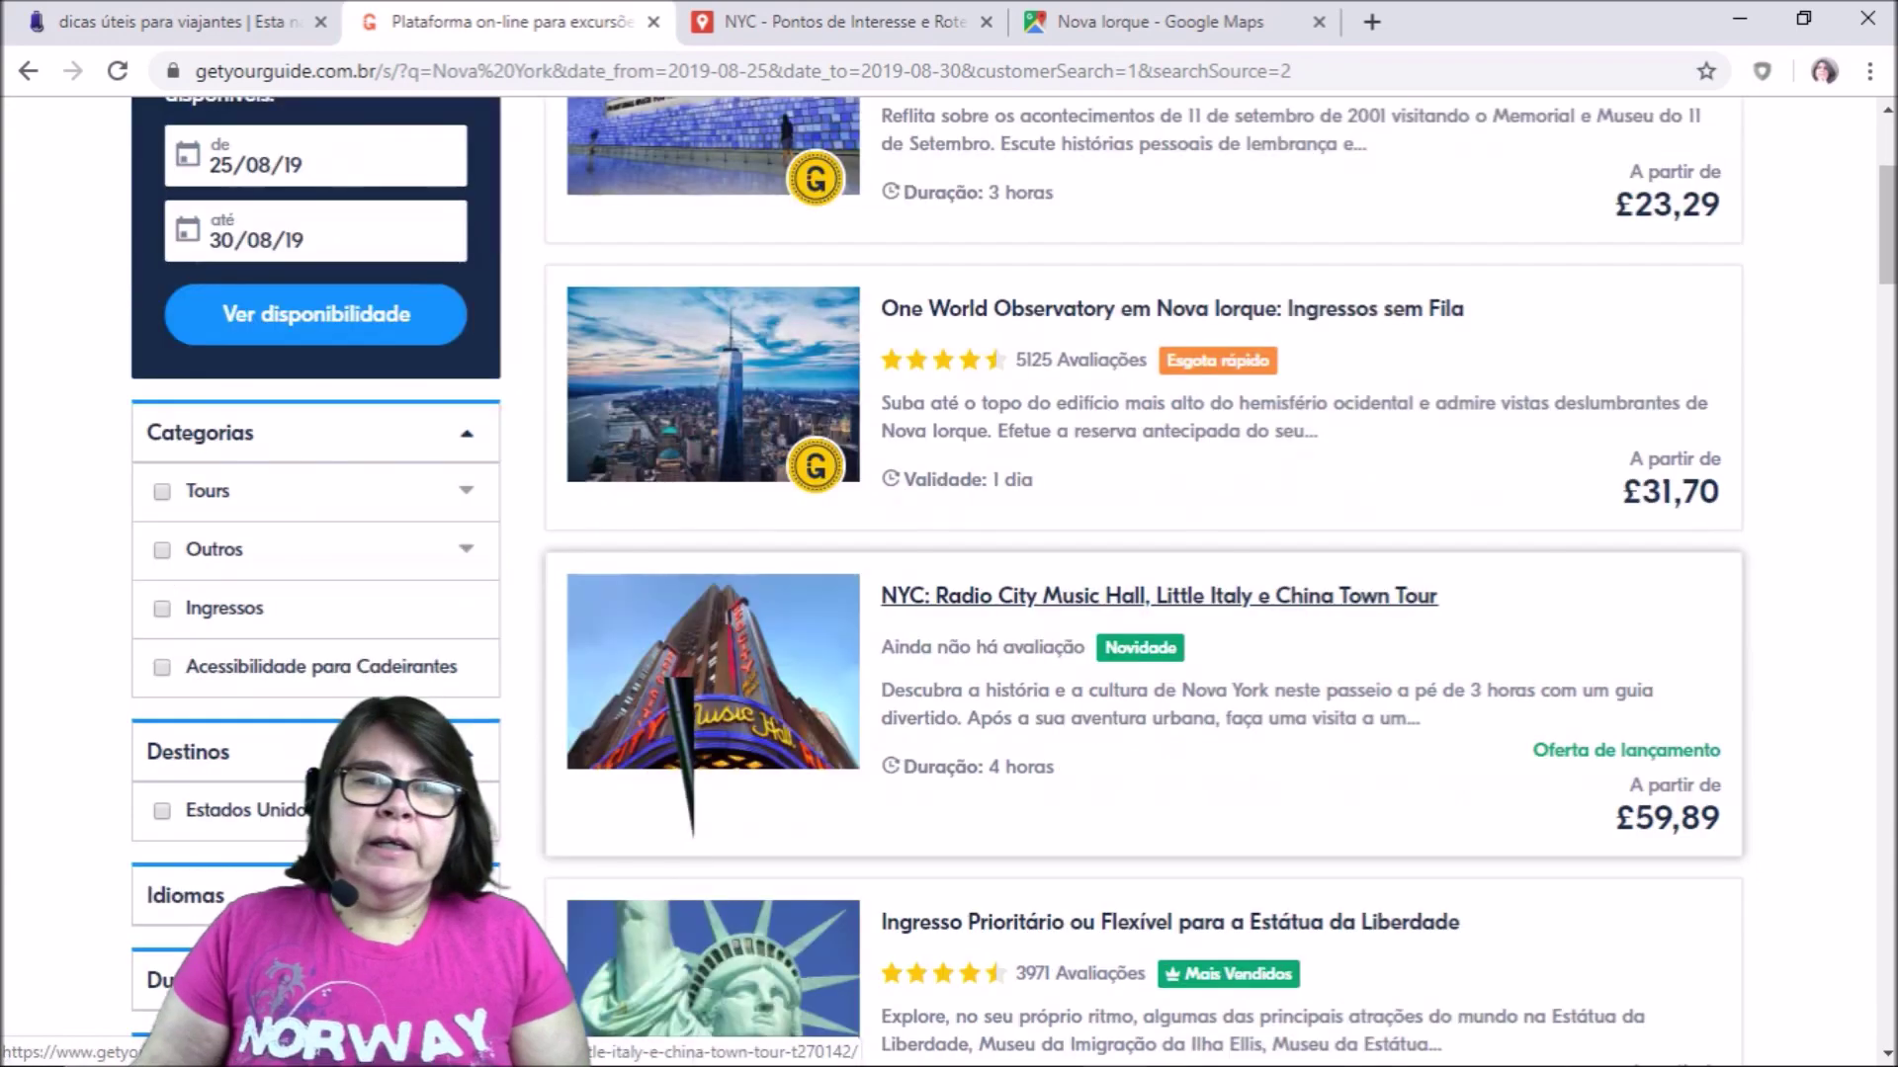
{"action": "scroll", "coordinate": [682, 682], "scroll_direction": "up", "scroll_amount": 3}
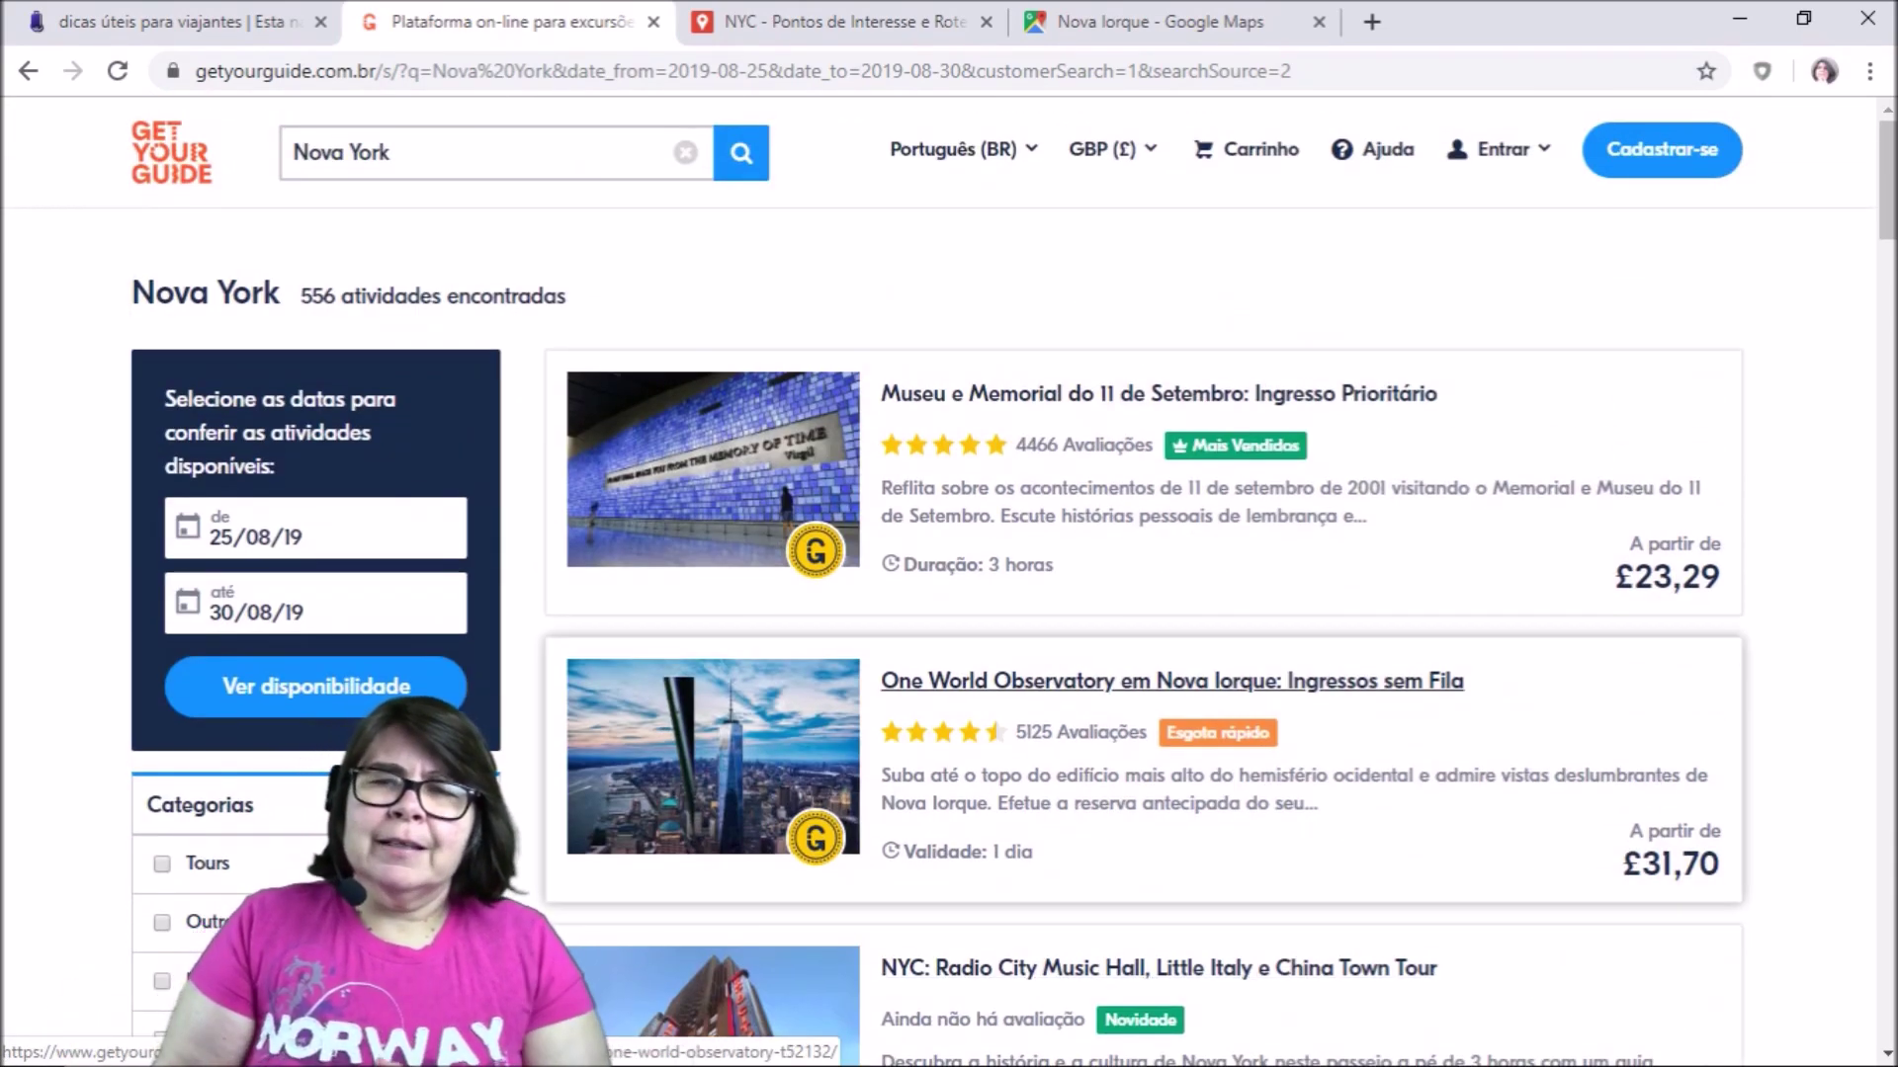
{"action": "scroll", "coordinate": [682, 682], "scroll_direction": "down", "scroll_amount": 3}
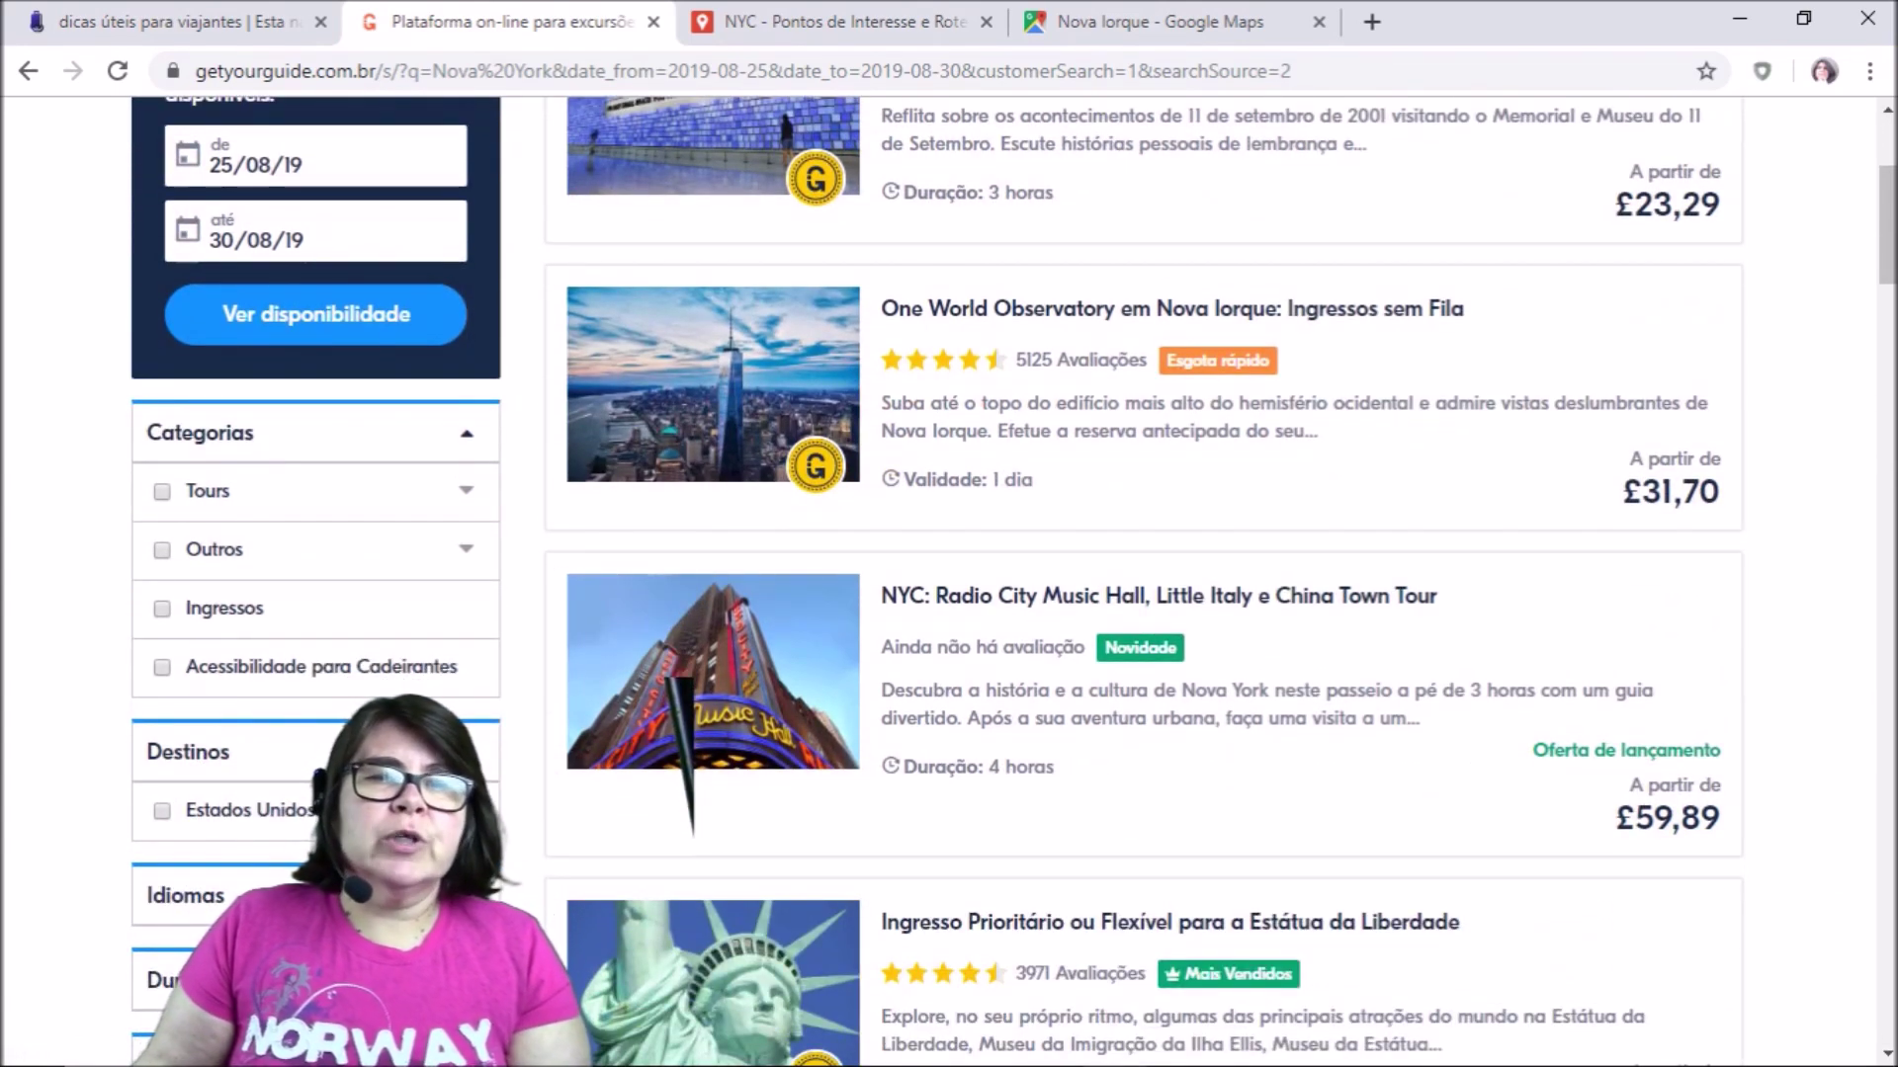
{"action": "left_click", "coordinate": [465, 490]}
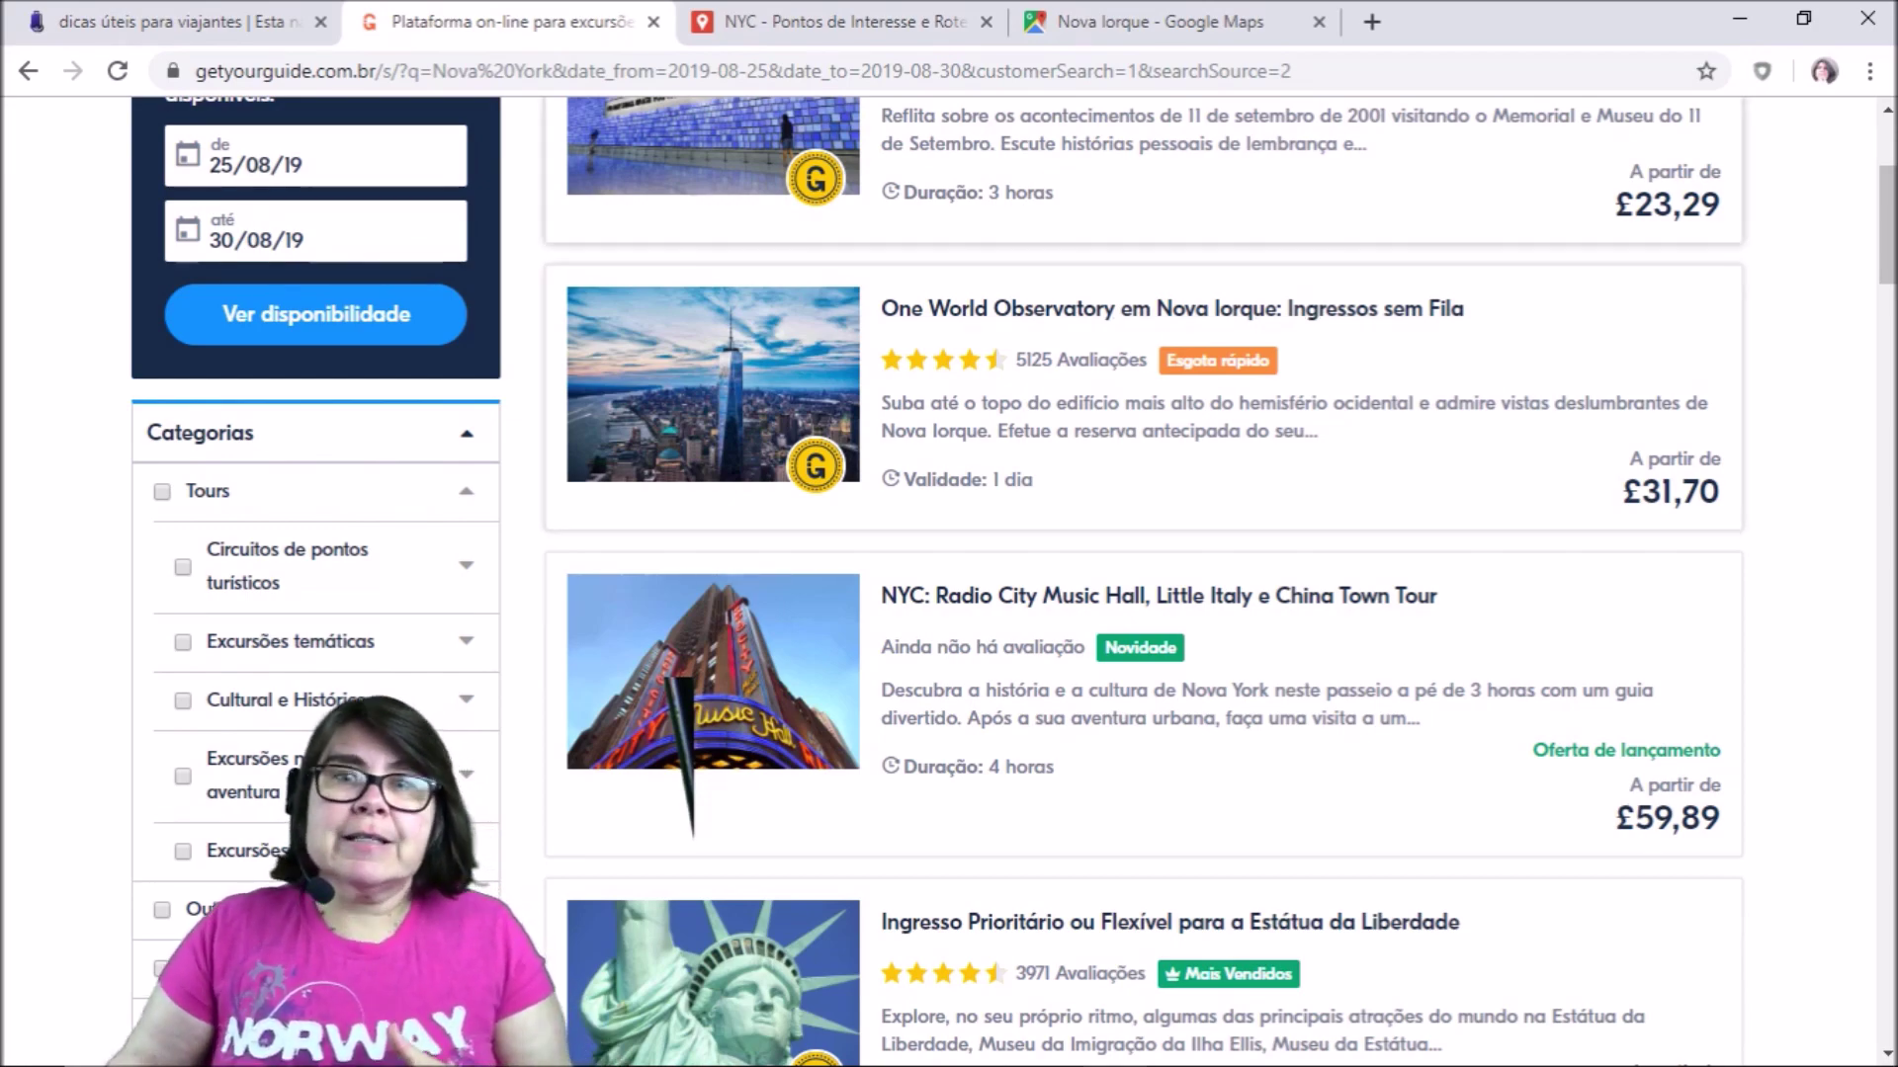
Switch to the NYC points-of-interest map and examine the Manhattan markers and the places listed under each day layer
{"action": "key", "text": "ctrl+Tab"}
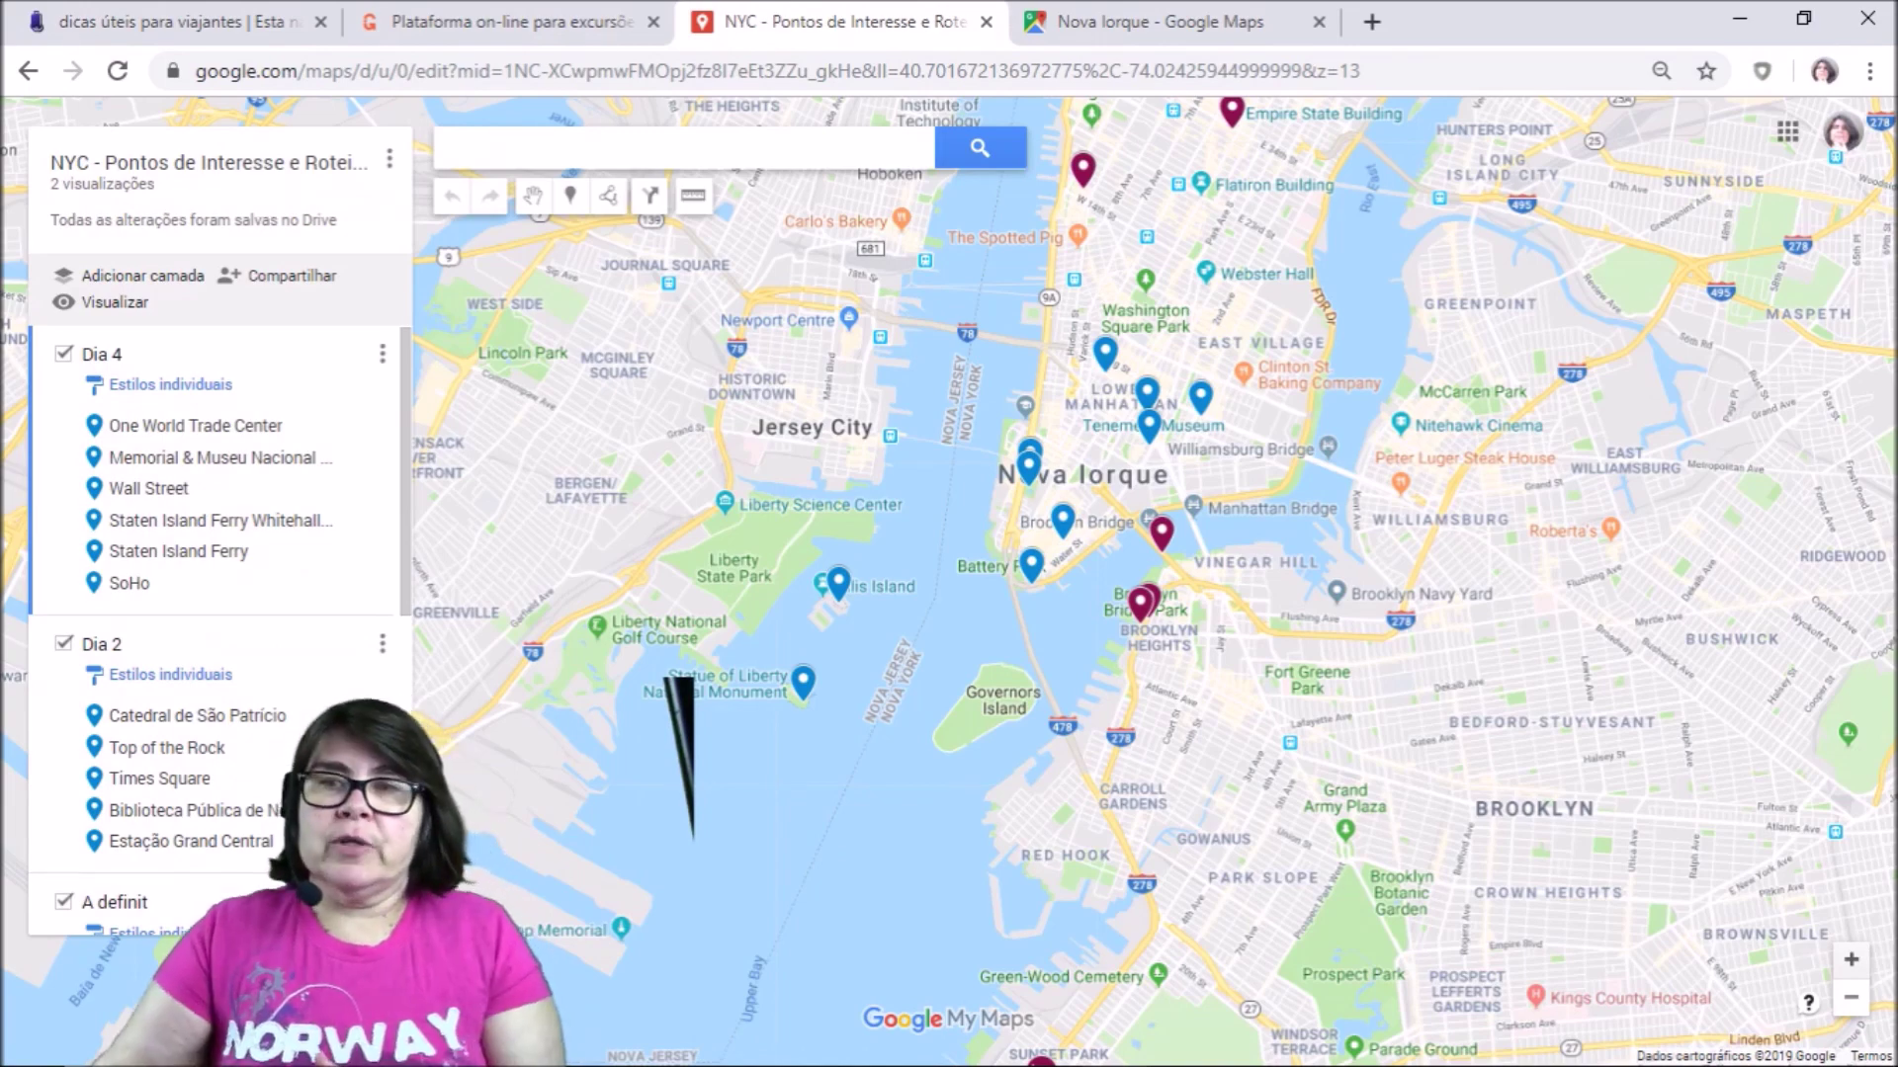
{"action": "key", "text": "Up"}
{"action": "key", "text": "Right"}
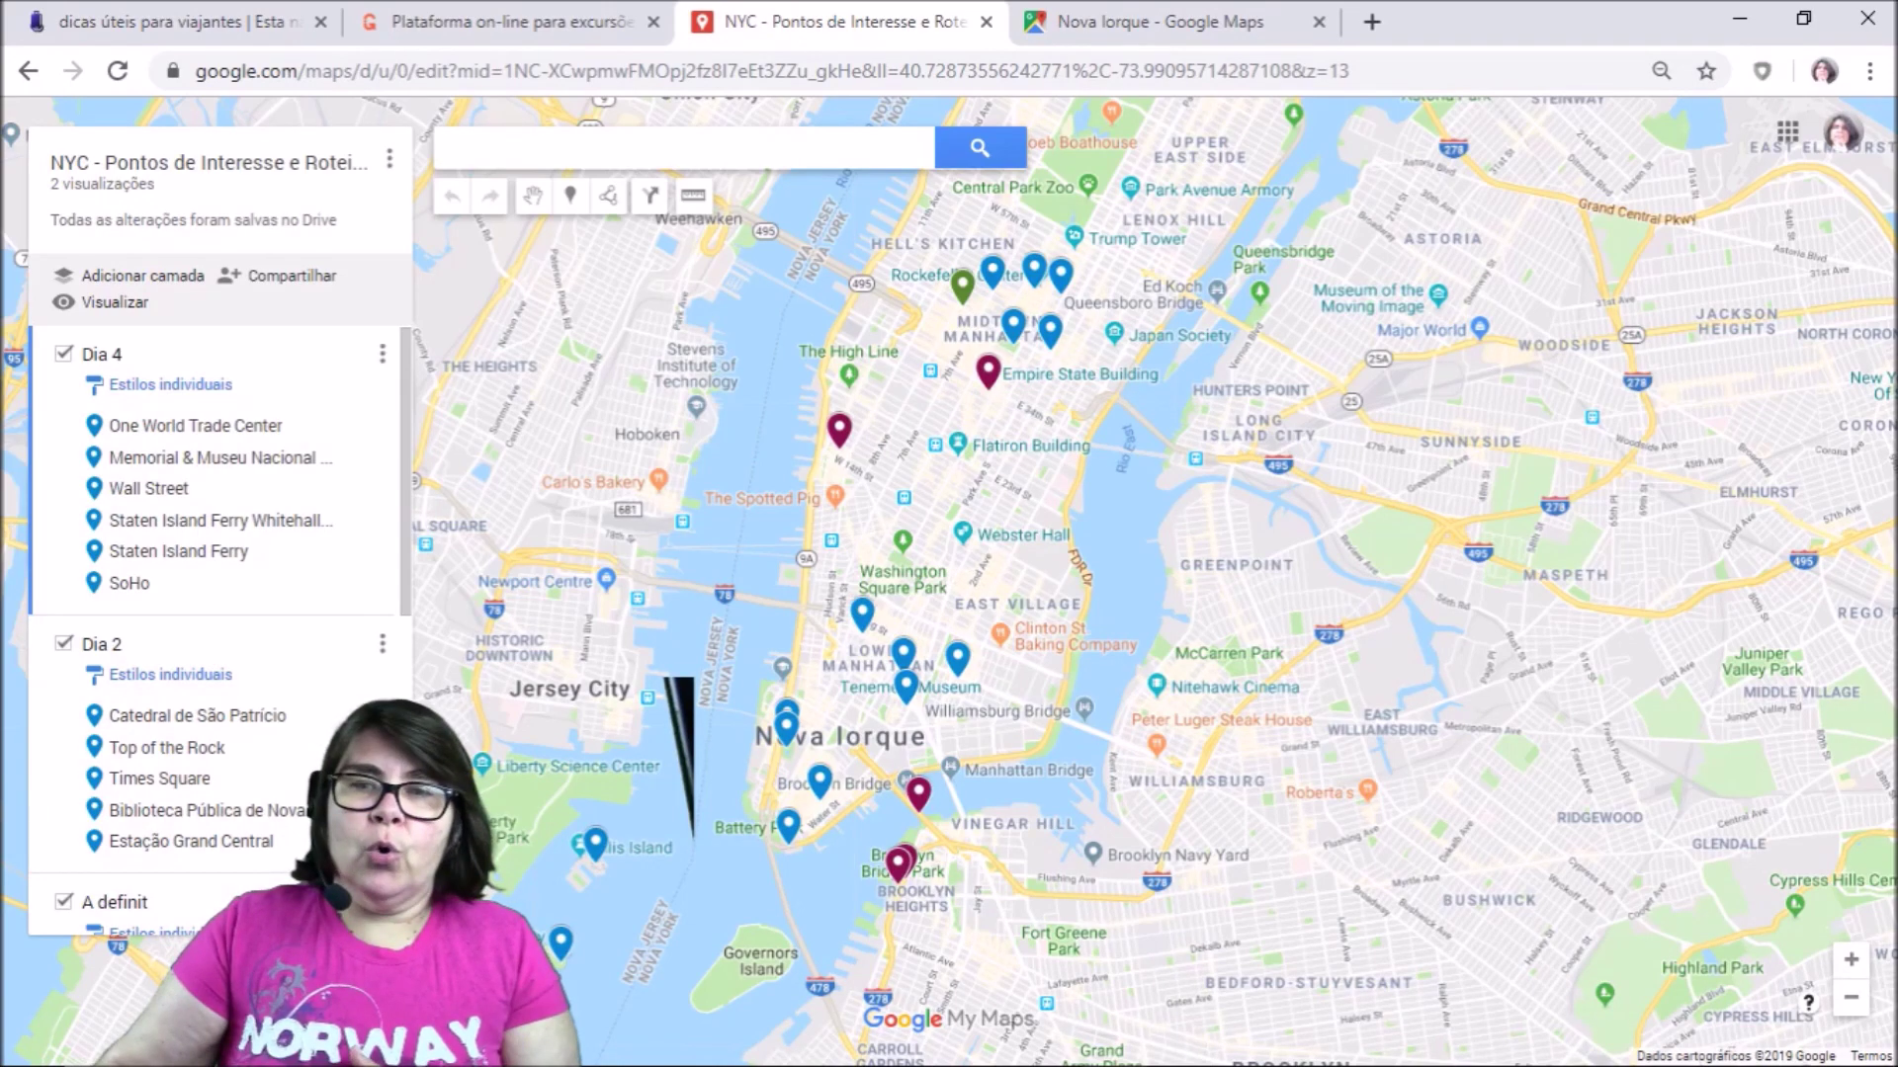
{"action": "left_click_drag", "start_coordinate": [1087, 643], "coordinate": [1105, 526]}
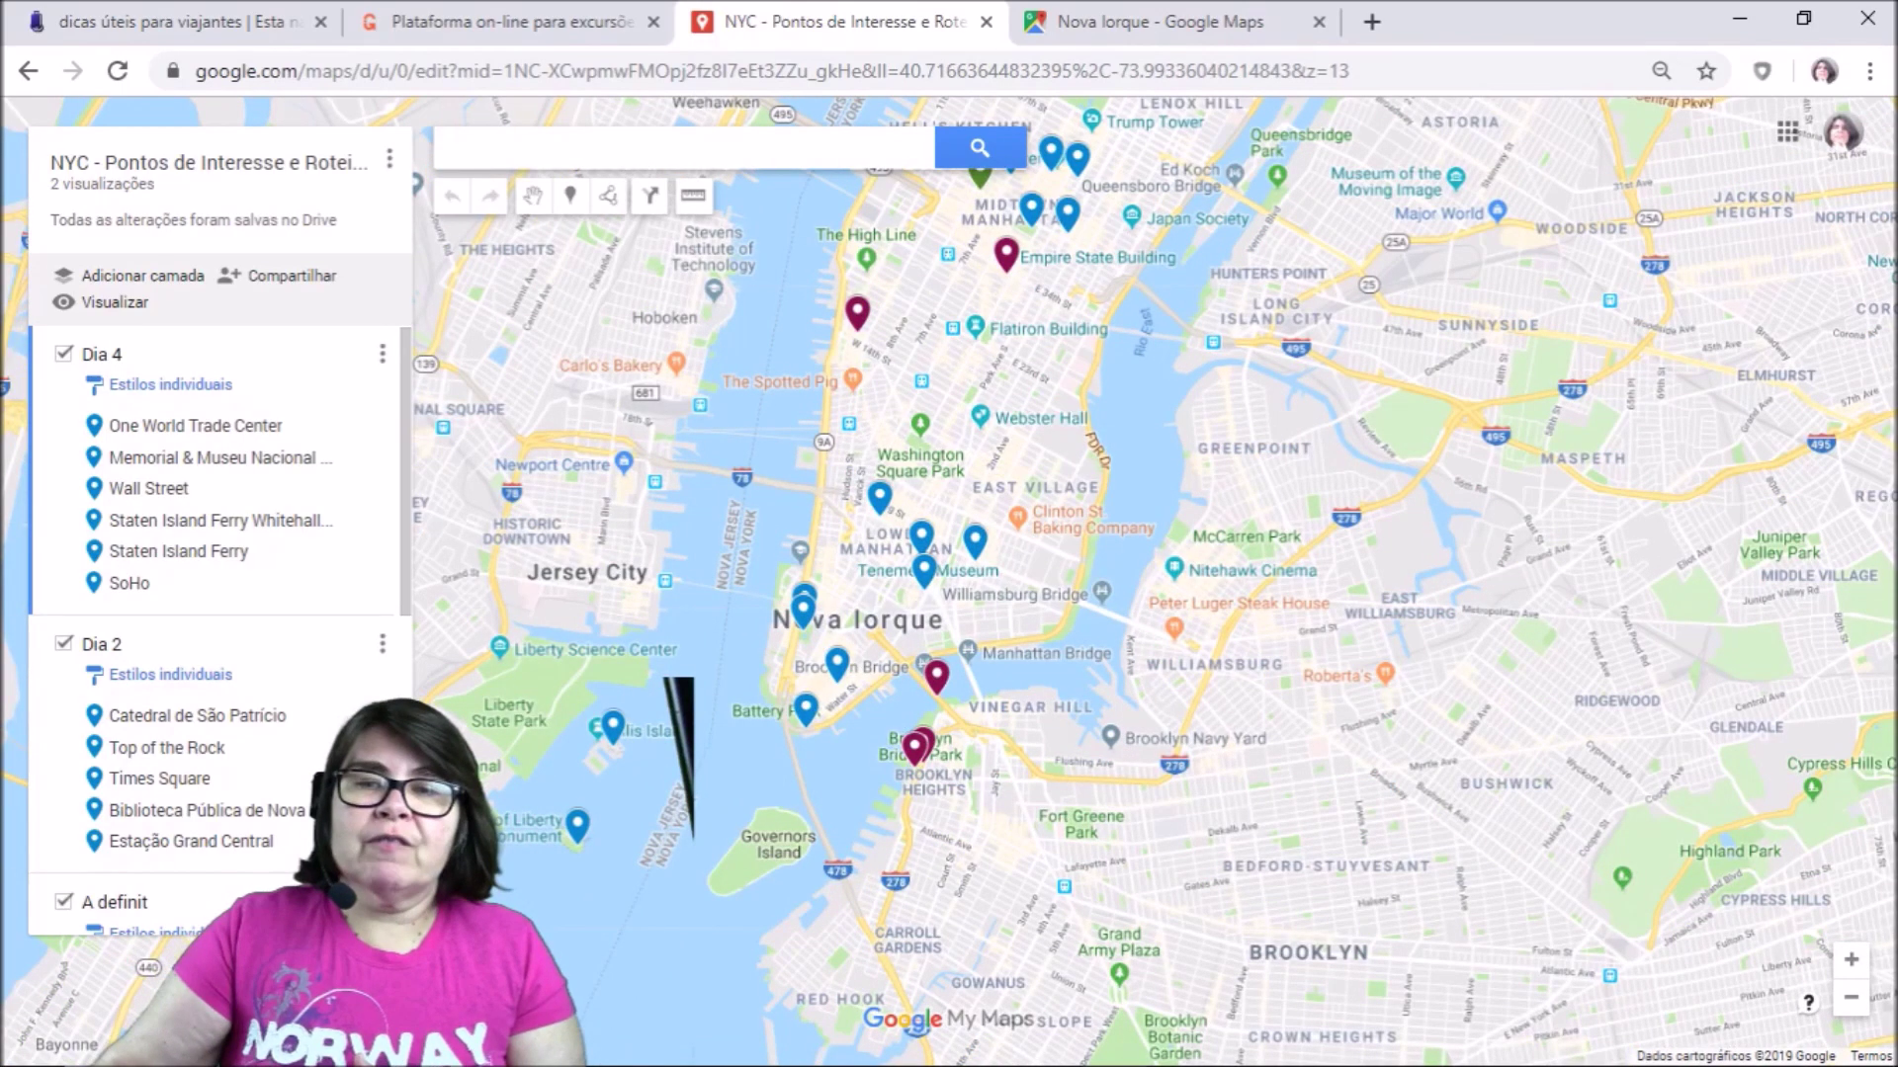
{"action": "scroll", "coordinate": [213, 593], "scroll_direction": "down", "scroll_amount": 1}
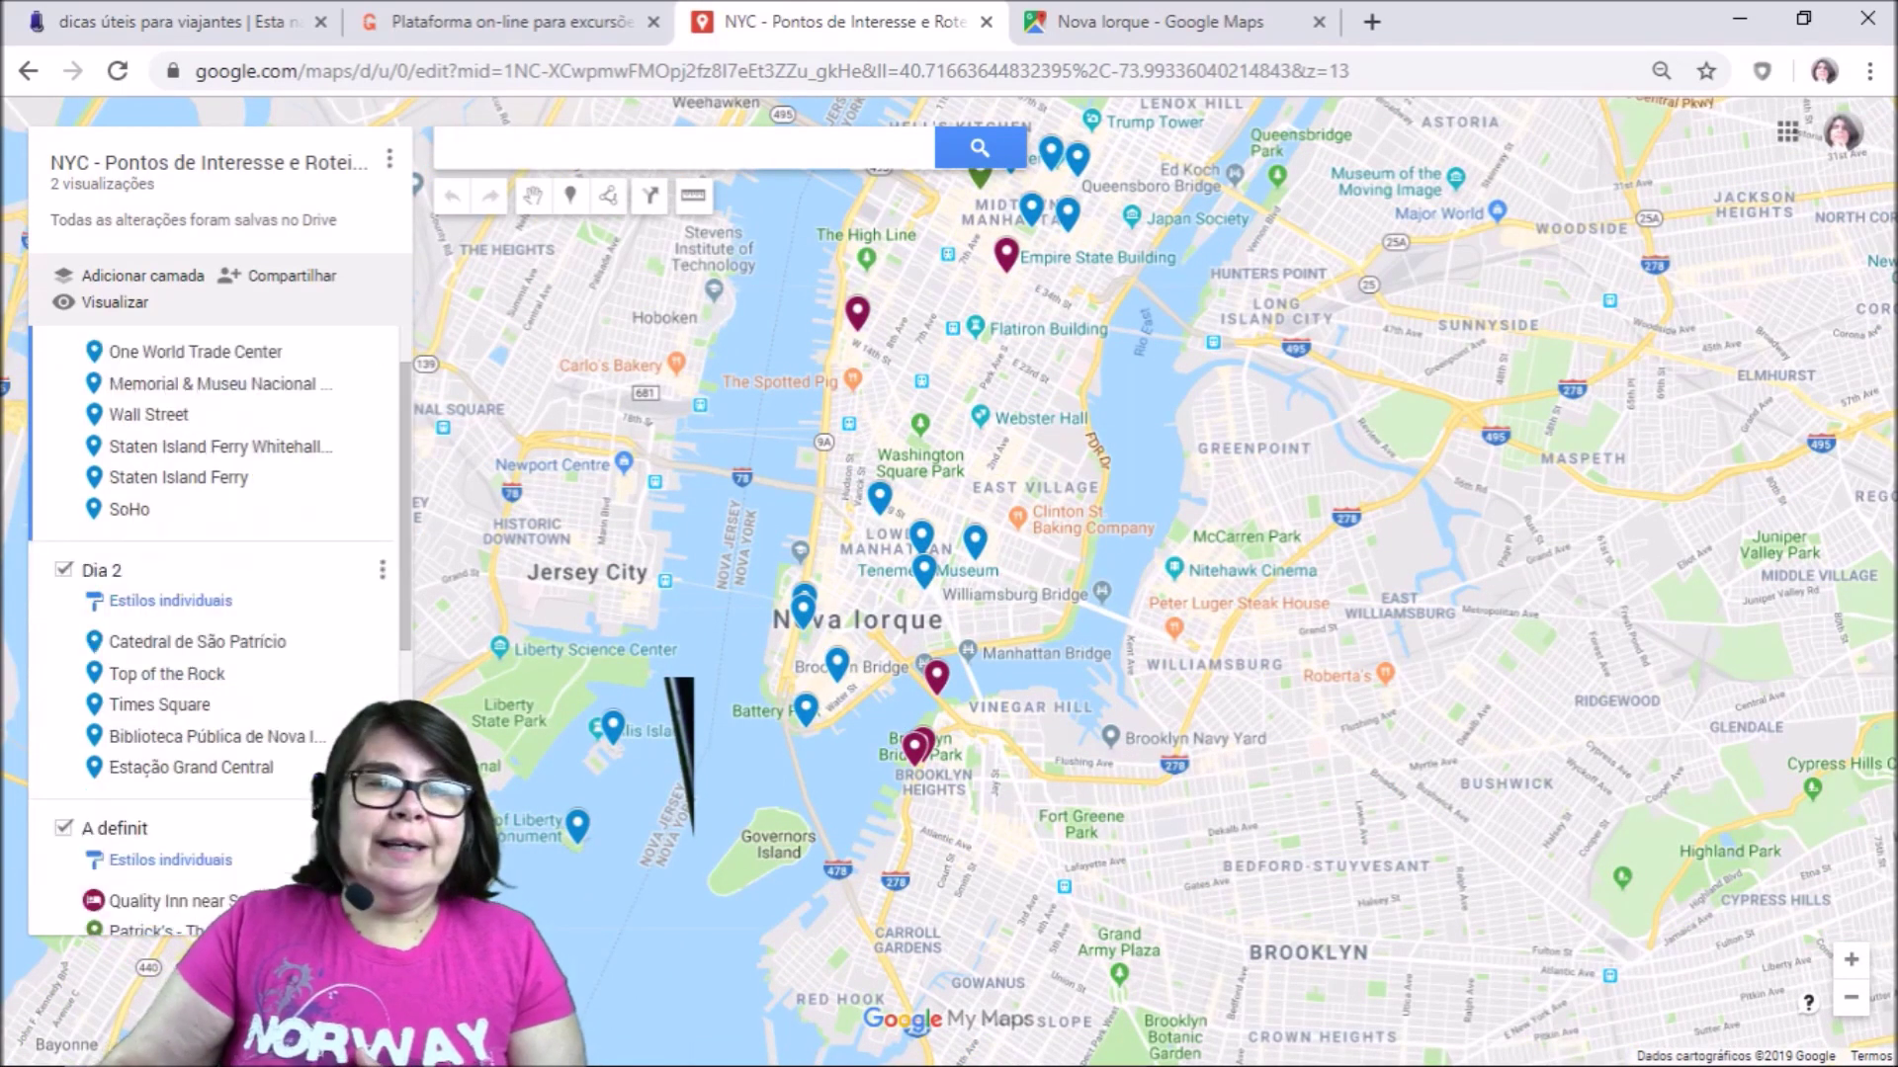
{"action": "scroll", "coordinate": [370, 553], "scroll_direction": "up", "scroll_amount": 1}
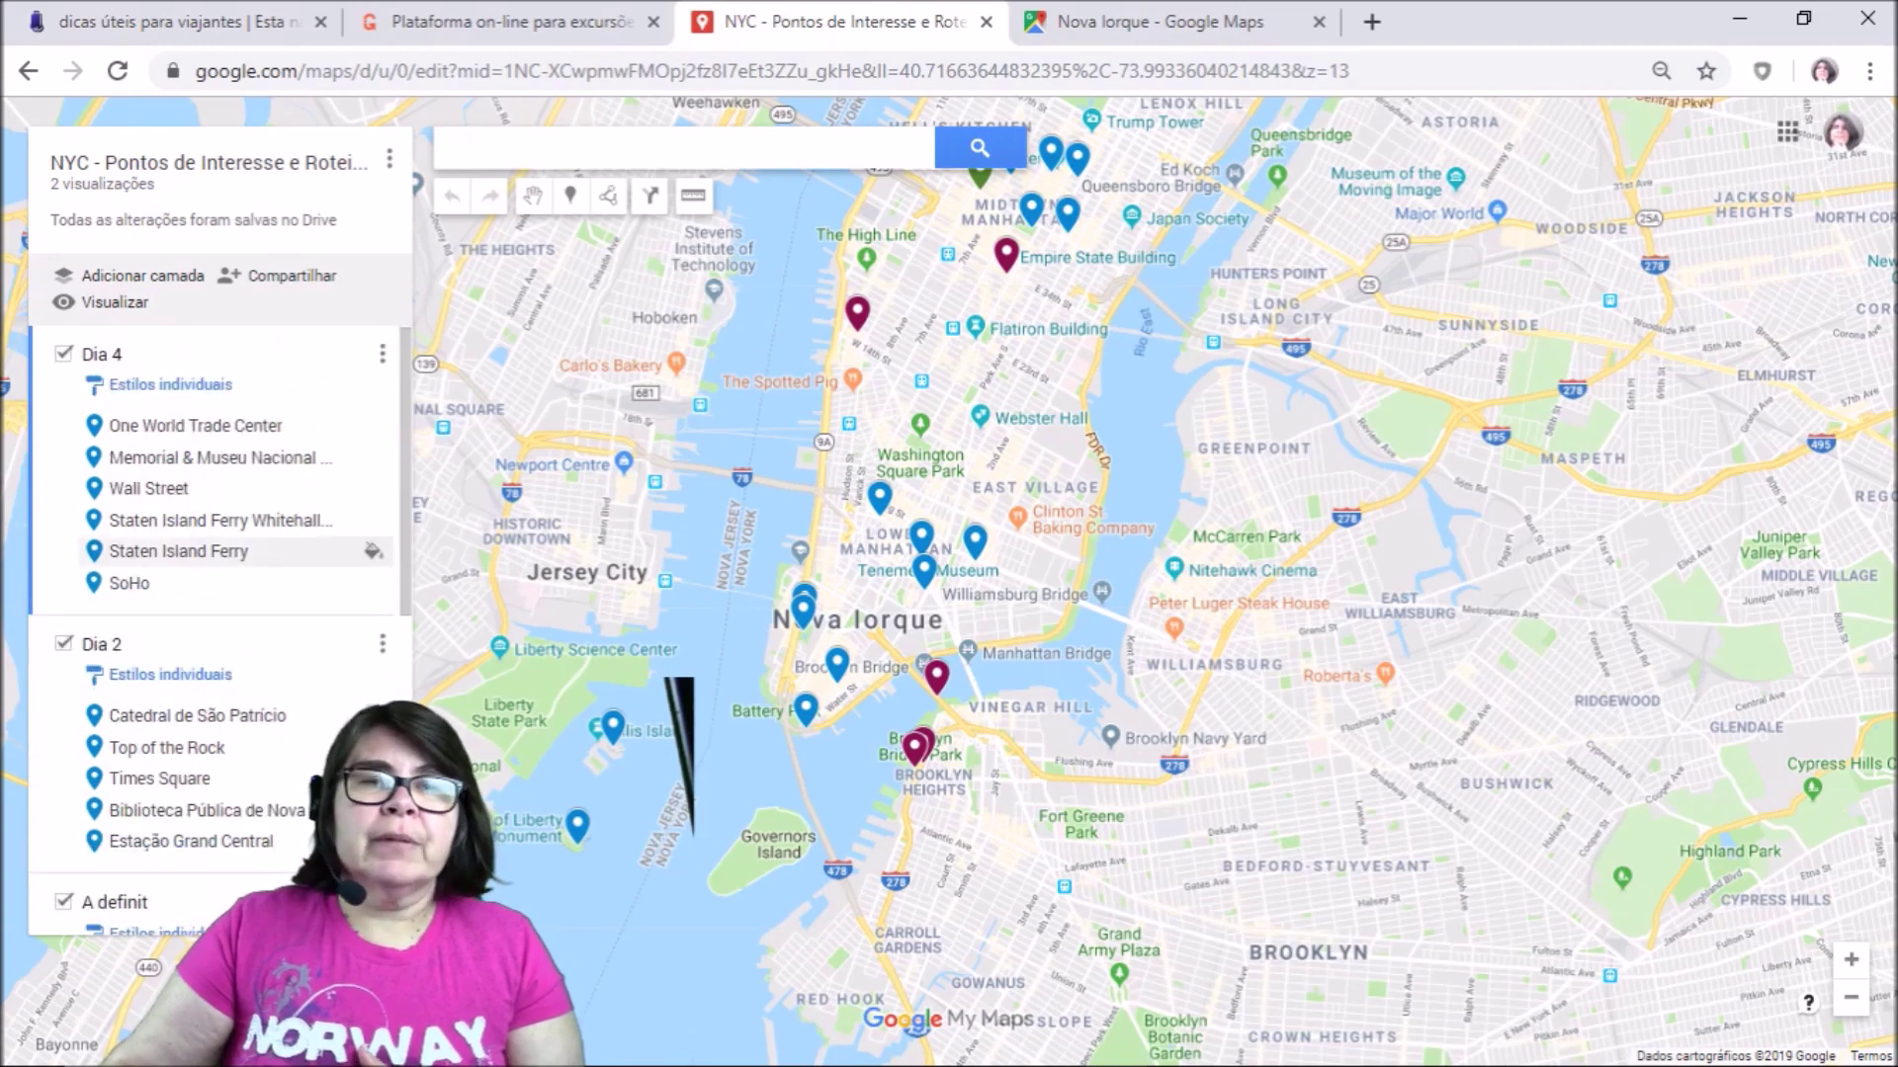
{"action": "scroll", "coordinate": [370, 554], "scroll_direction": "down", "scroll_amount": 8}
{"action": "scroll", "coordinate": [212, 593], "scroll_direction": "up", "scroll_amount": 5}
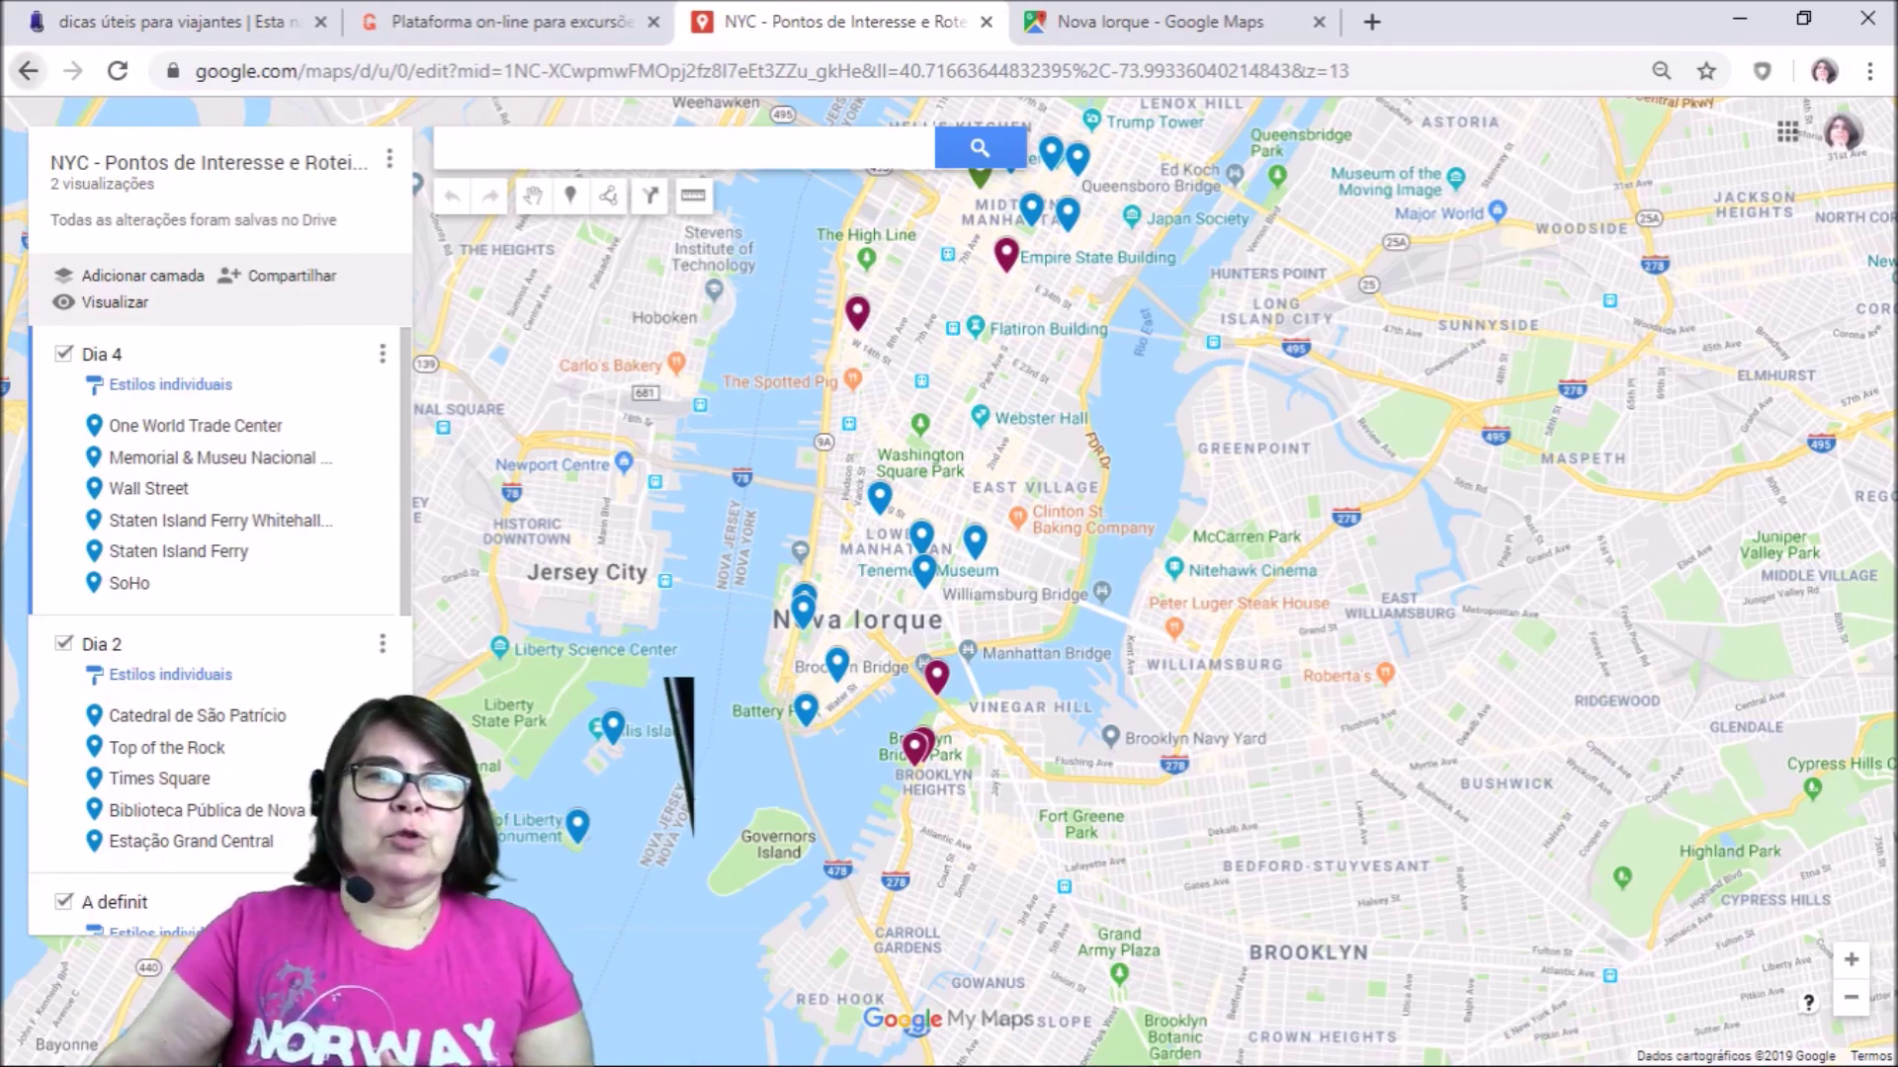
Go back to the My Maps list, open the "NY POIS Dia 01 - 18 Abril" map and examine the markers and routes in Lower Manhattan
{"action": "key", "text": "alt+Left"}
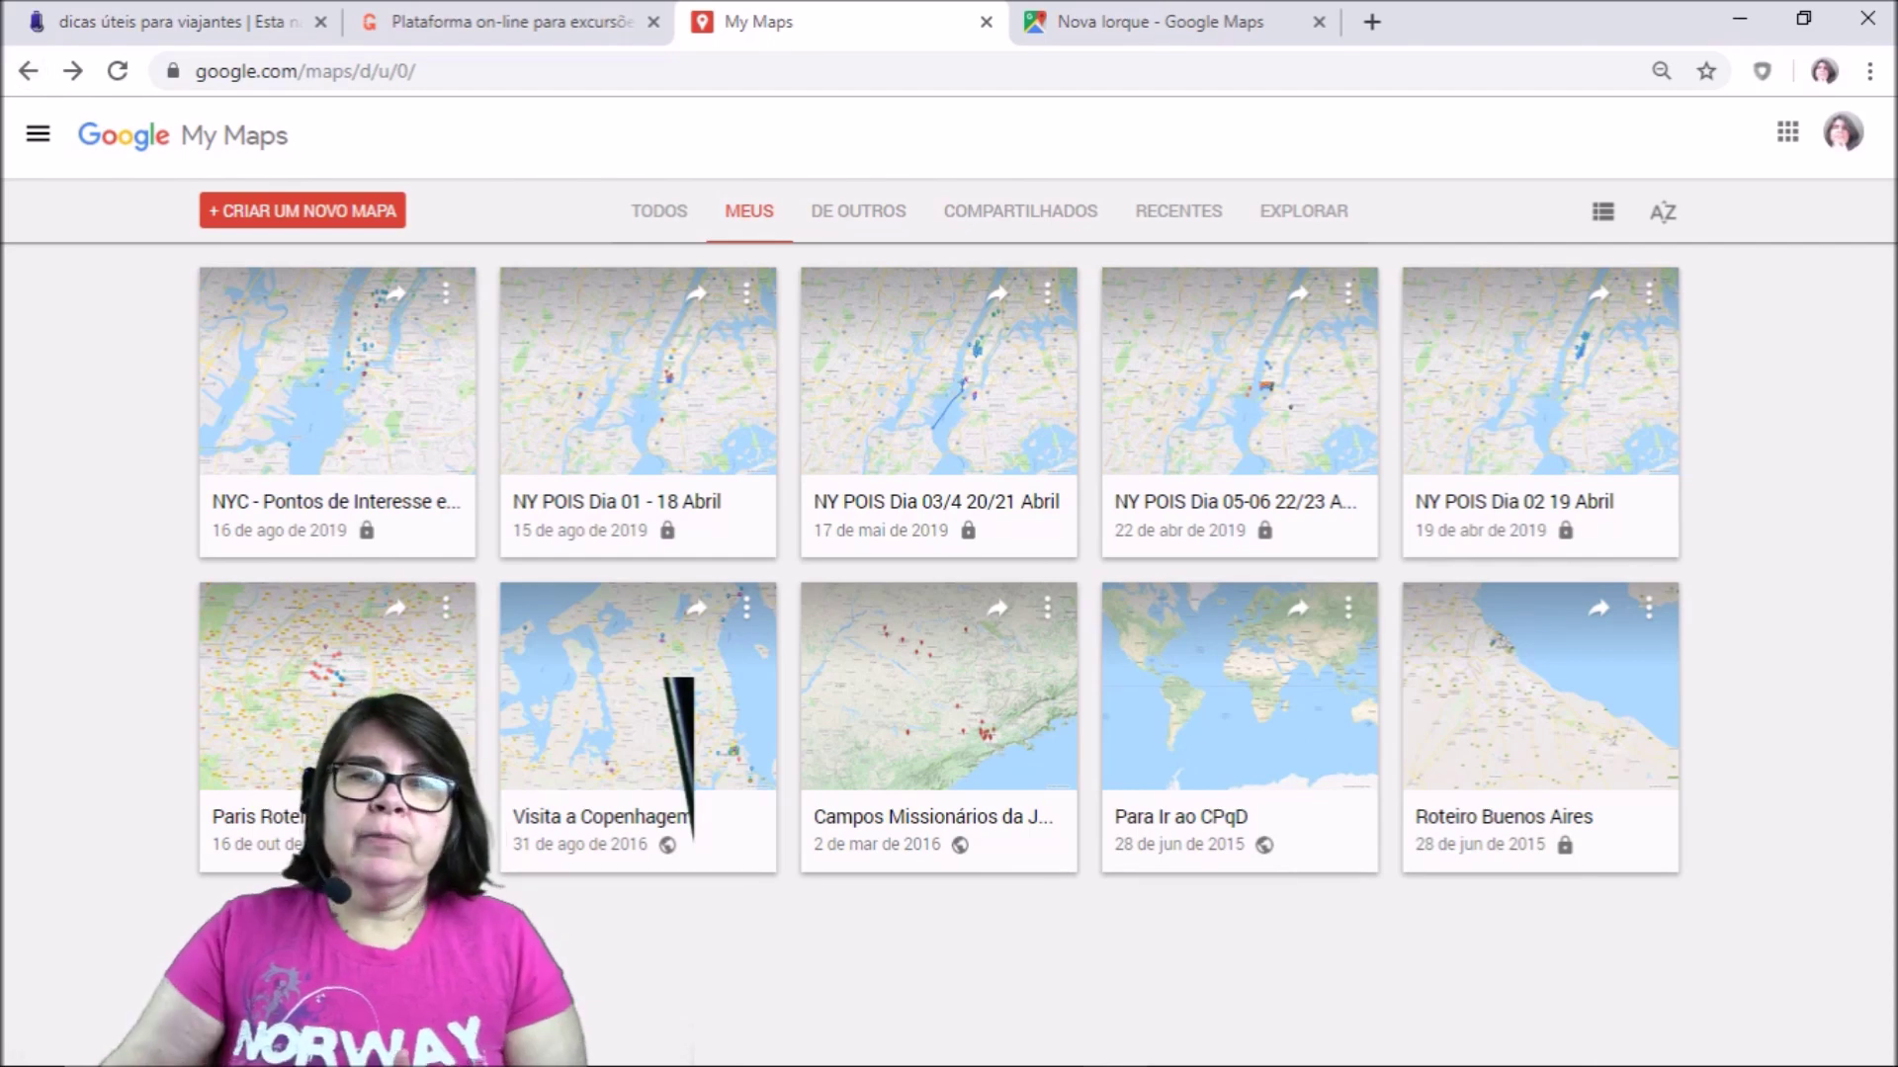
{"action": "key", "text": "F5"}
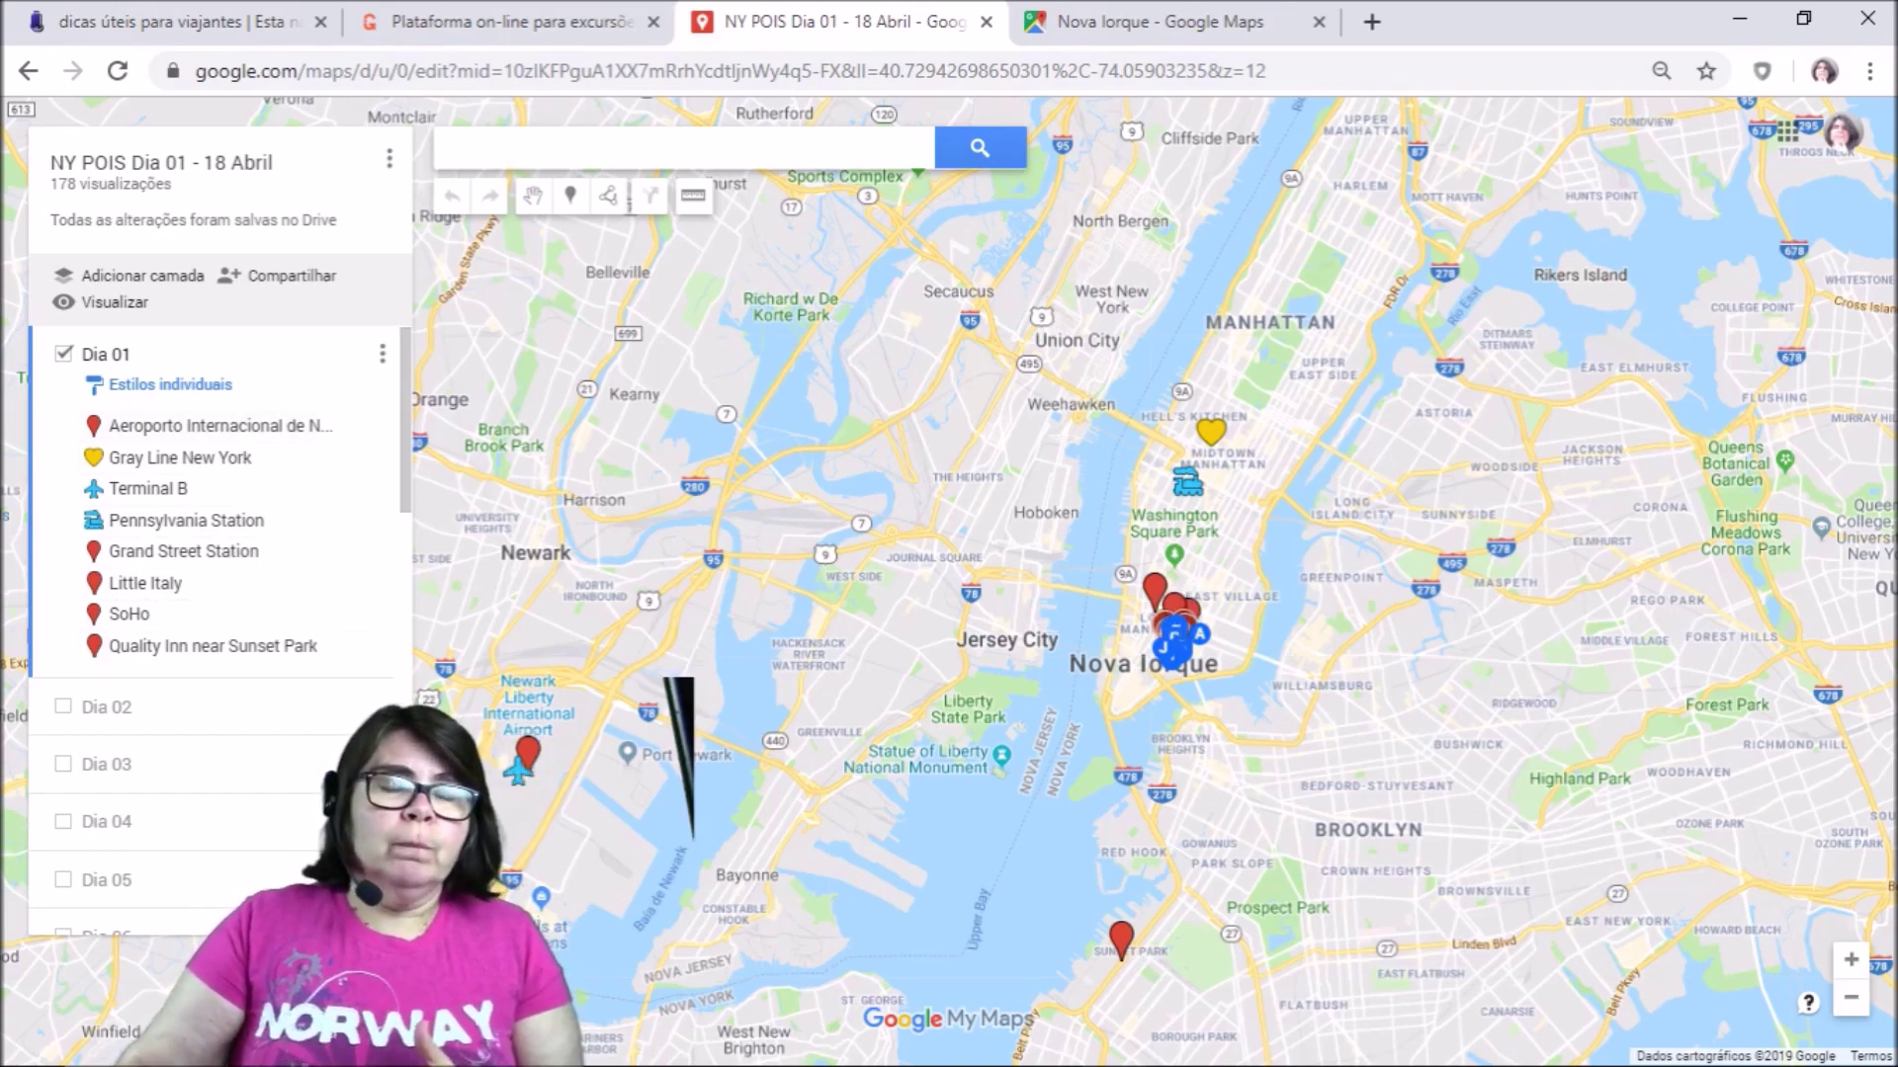
{"action": "left_click_drag", "start_coordinate": [1285, 494], "coordinate": [1107, 462]}
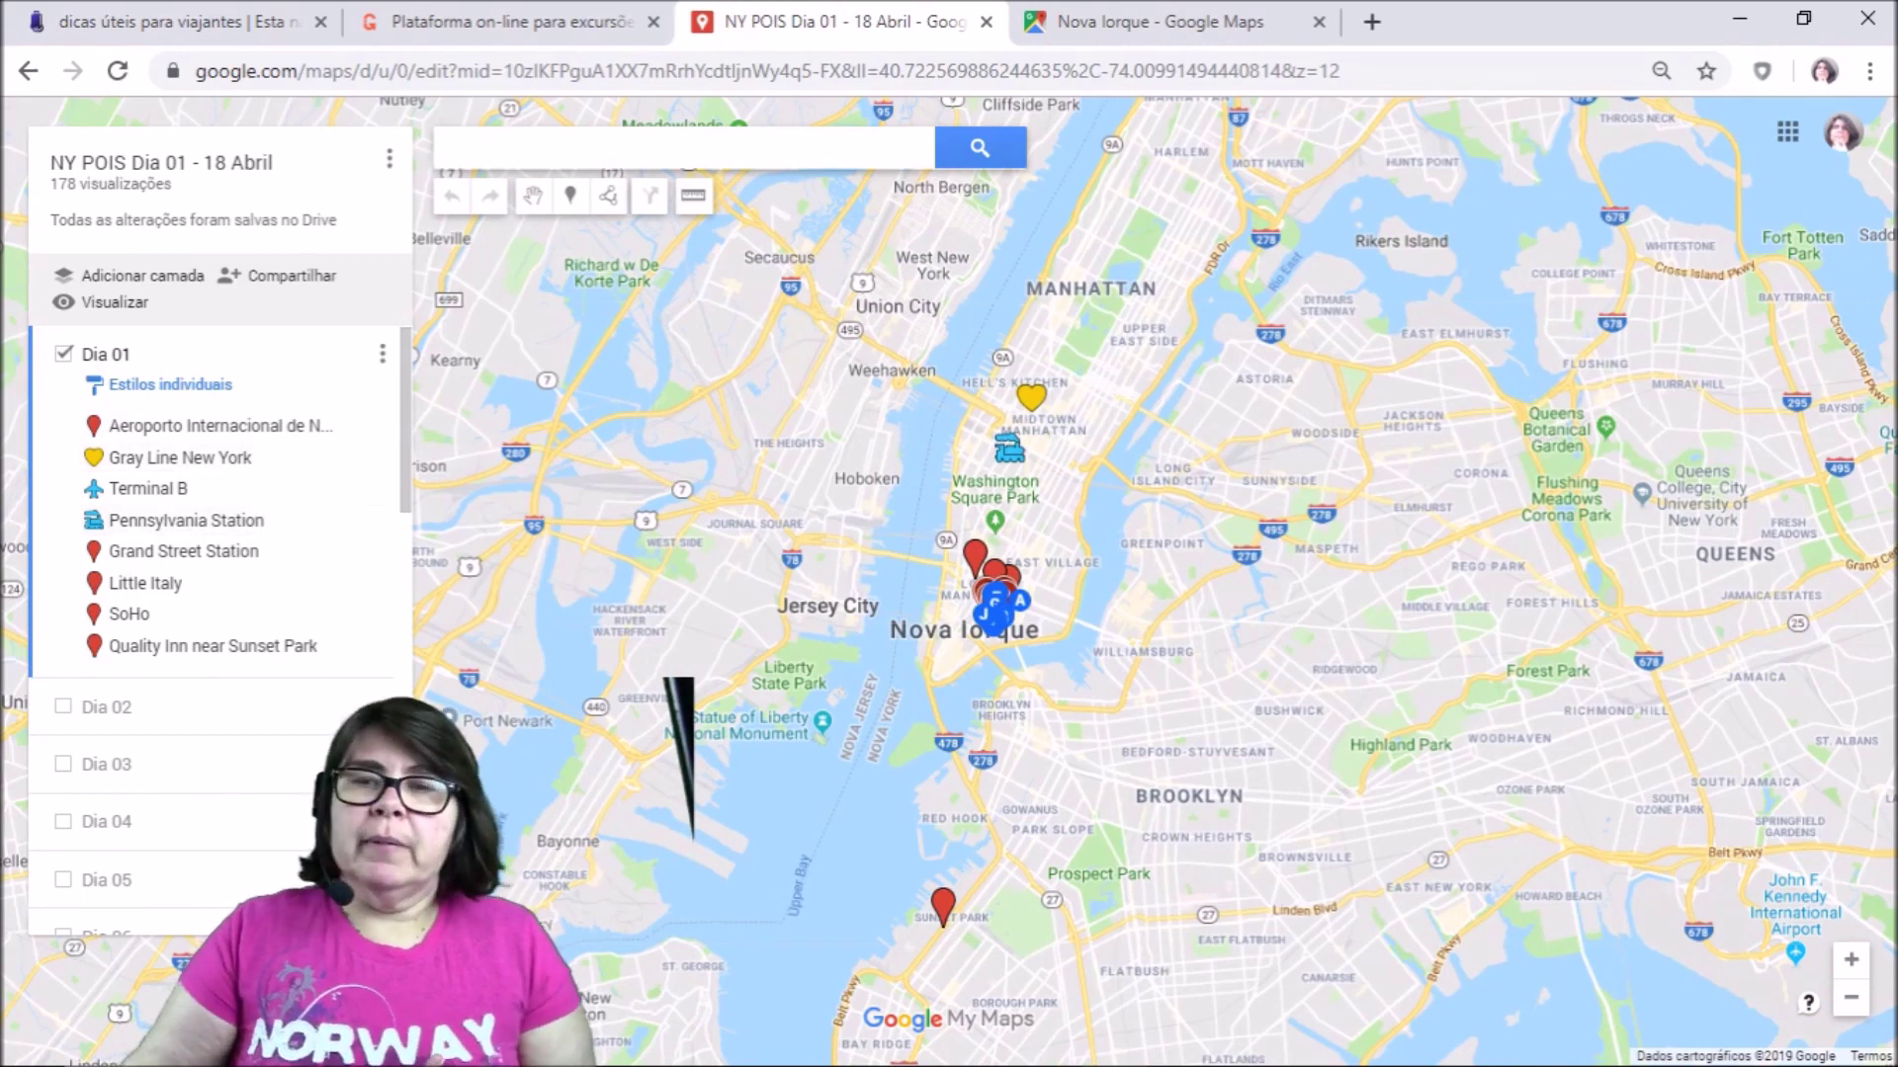
{"action": "scroll", "coordinate": [865, 692], "scroll_direction": "up", "scroll_amount": 1}
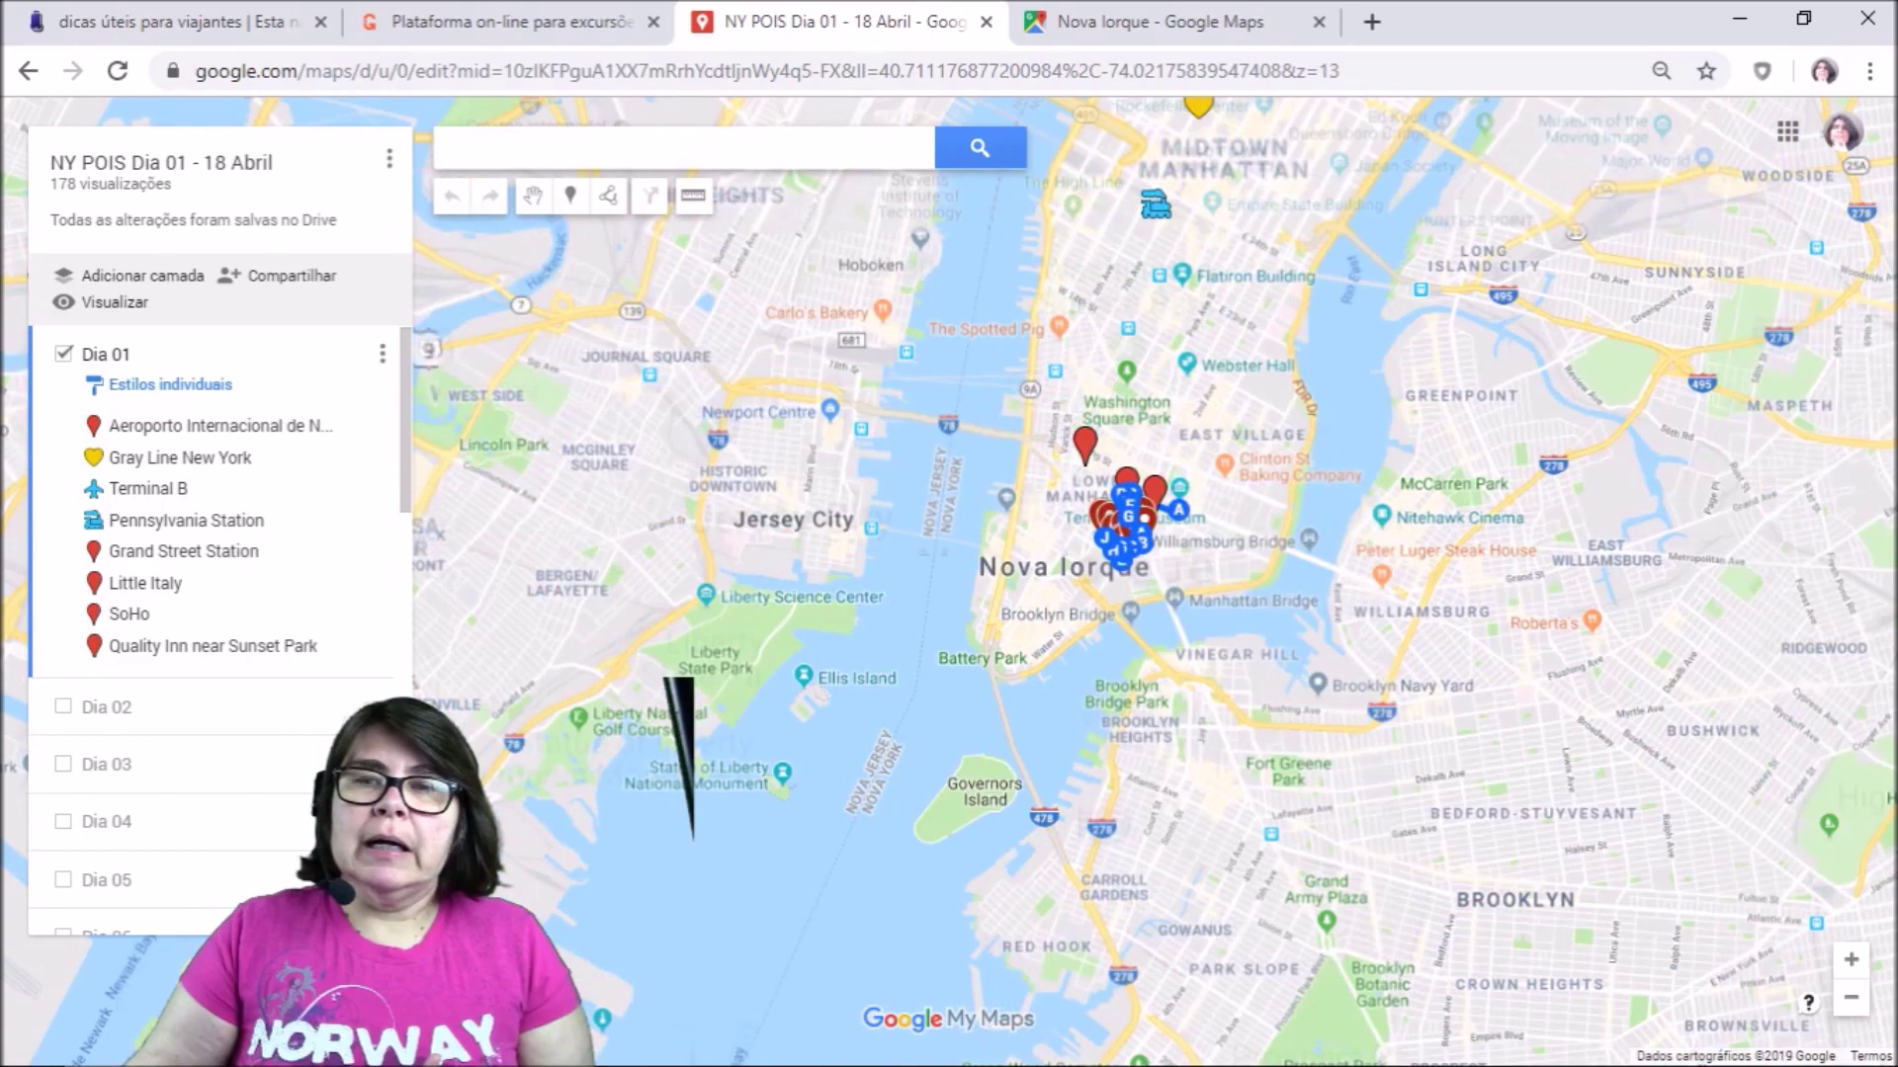
{"action": "scroll", "coordinate": [1448, 479], "scroll_direction": "up", "scroll_amount": 1}
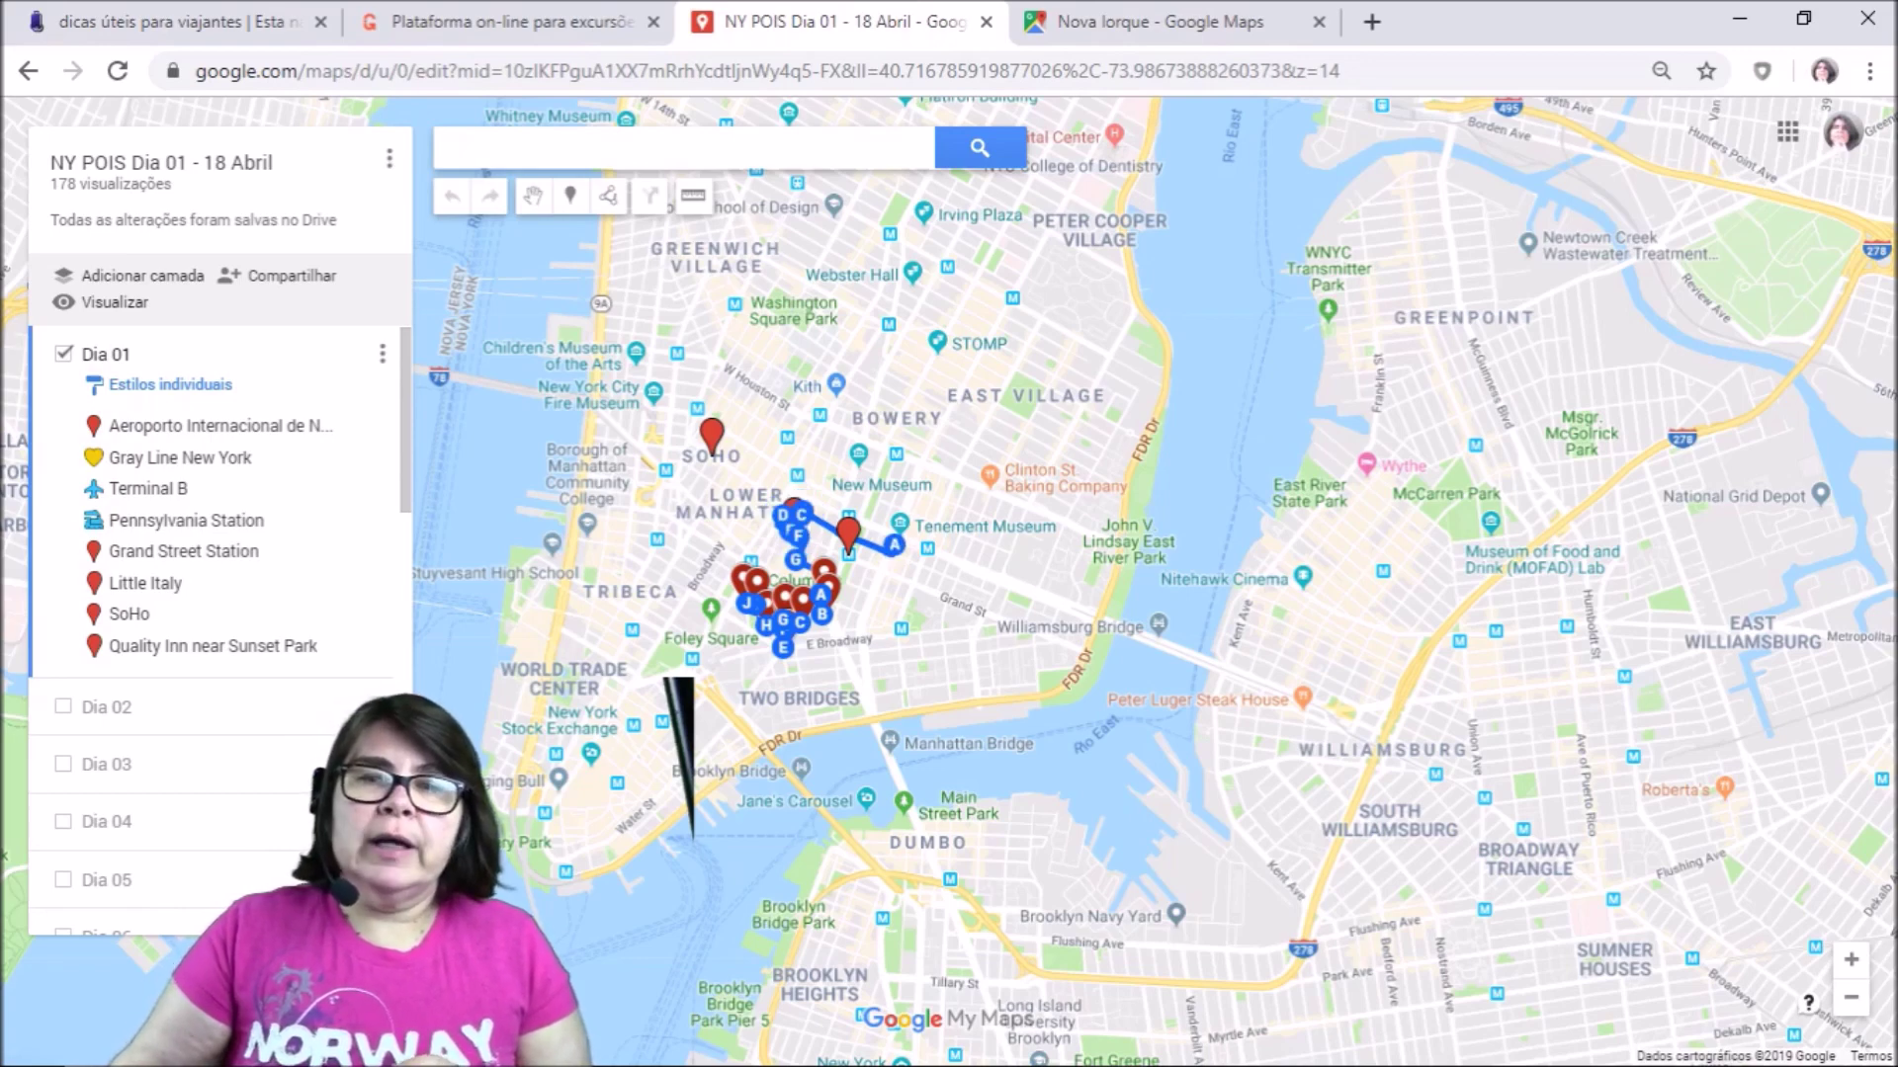
{"action": "scroll", "coordinate": [886, 637], "scroll_direction": "up", "scroll_amount": 1}
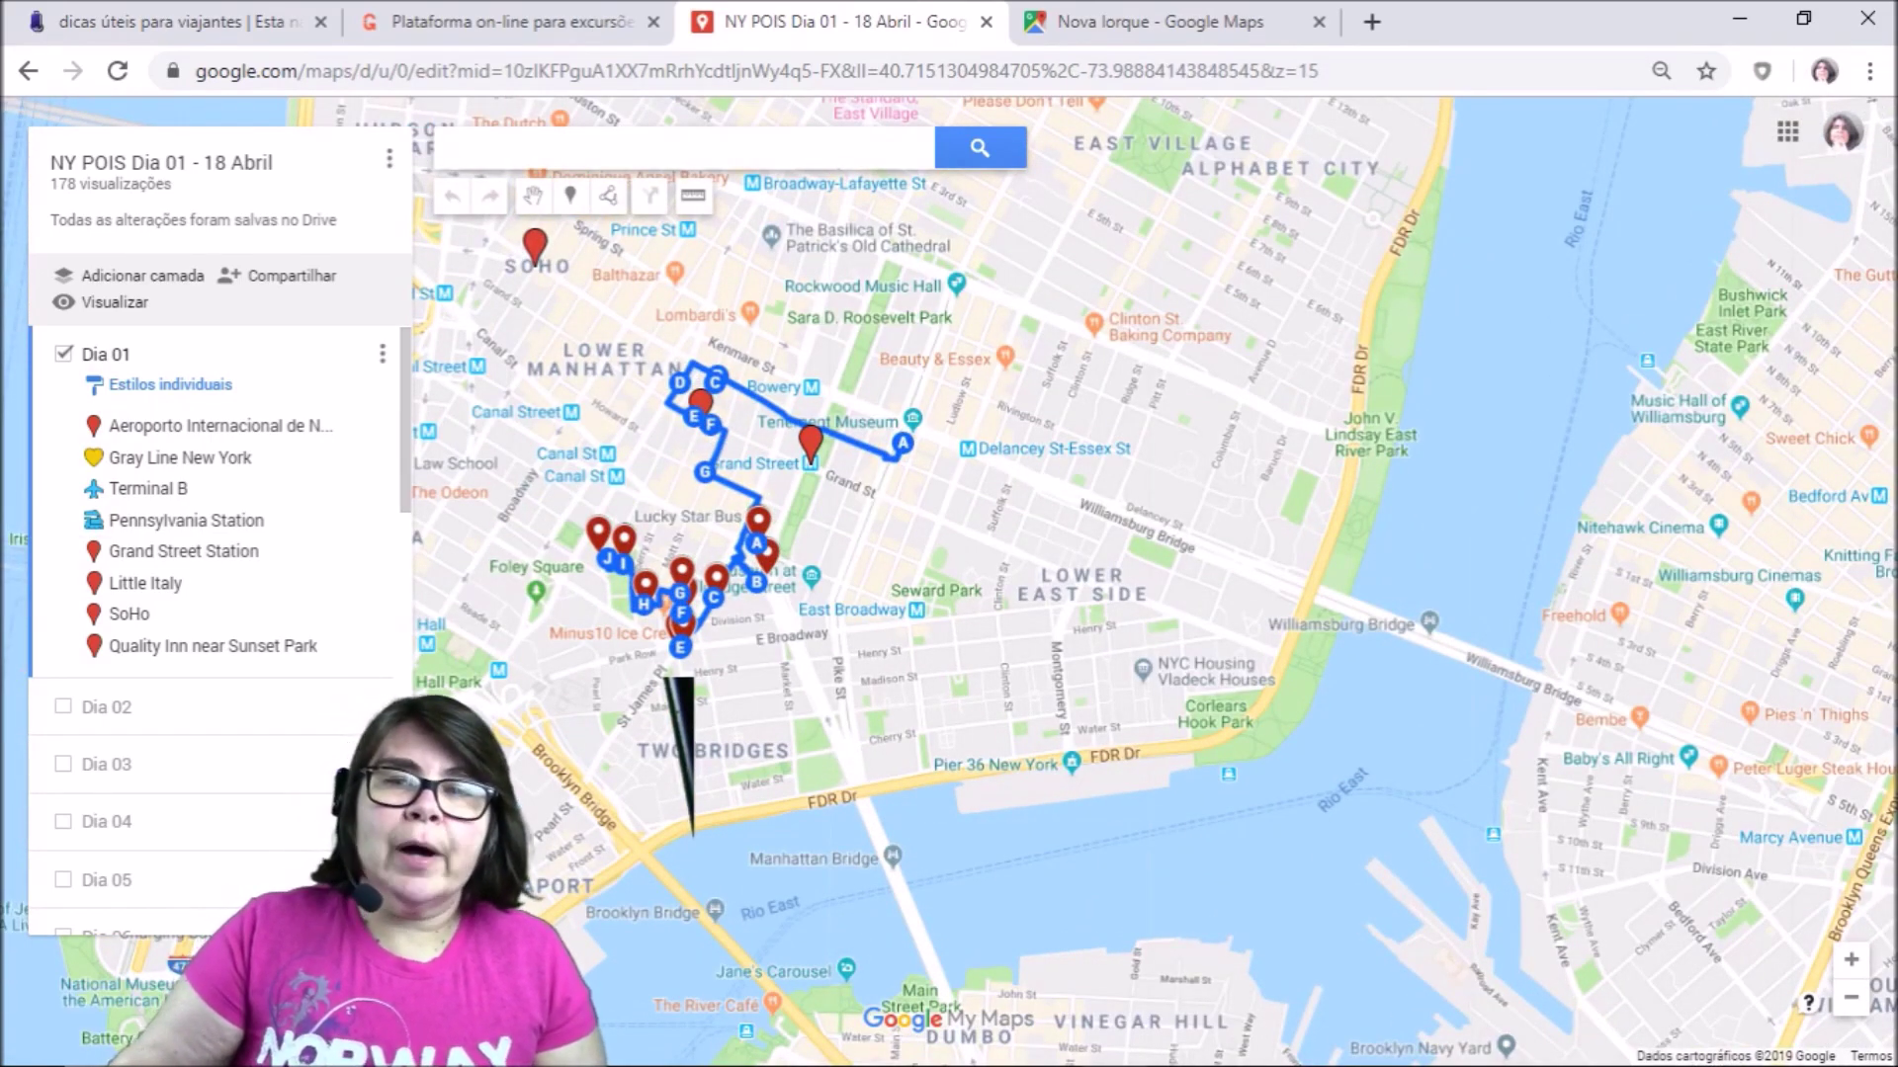
Examine the map's layer list, including the Chinatown places and the walking routes between Allen Street and Mahayana Temple
{"action": "scroll", "coordinate": [227, 454], "scroll_direction": "down", "scroll_amount": 1}
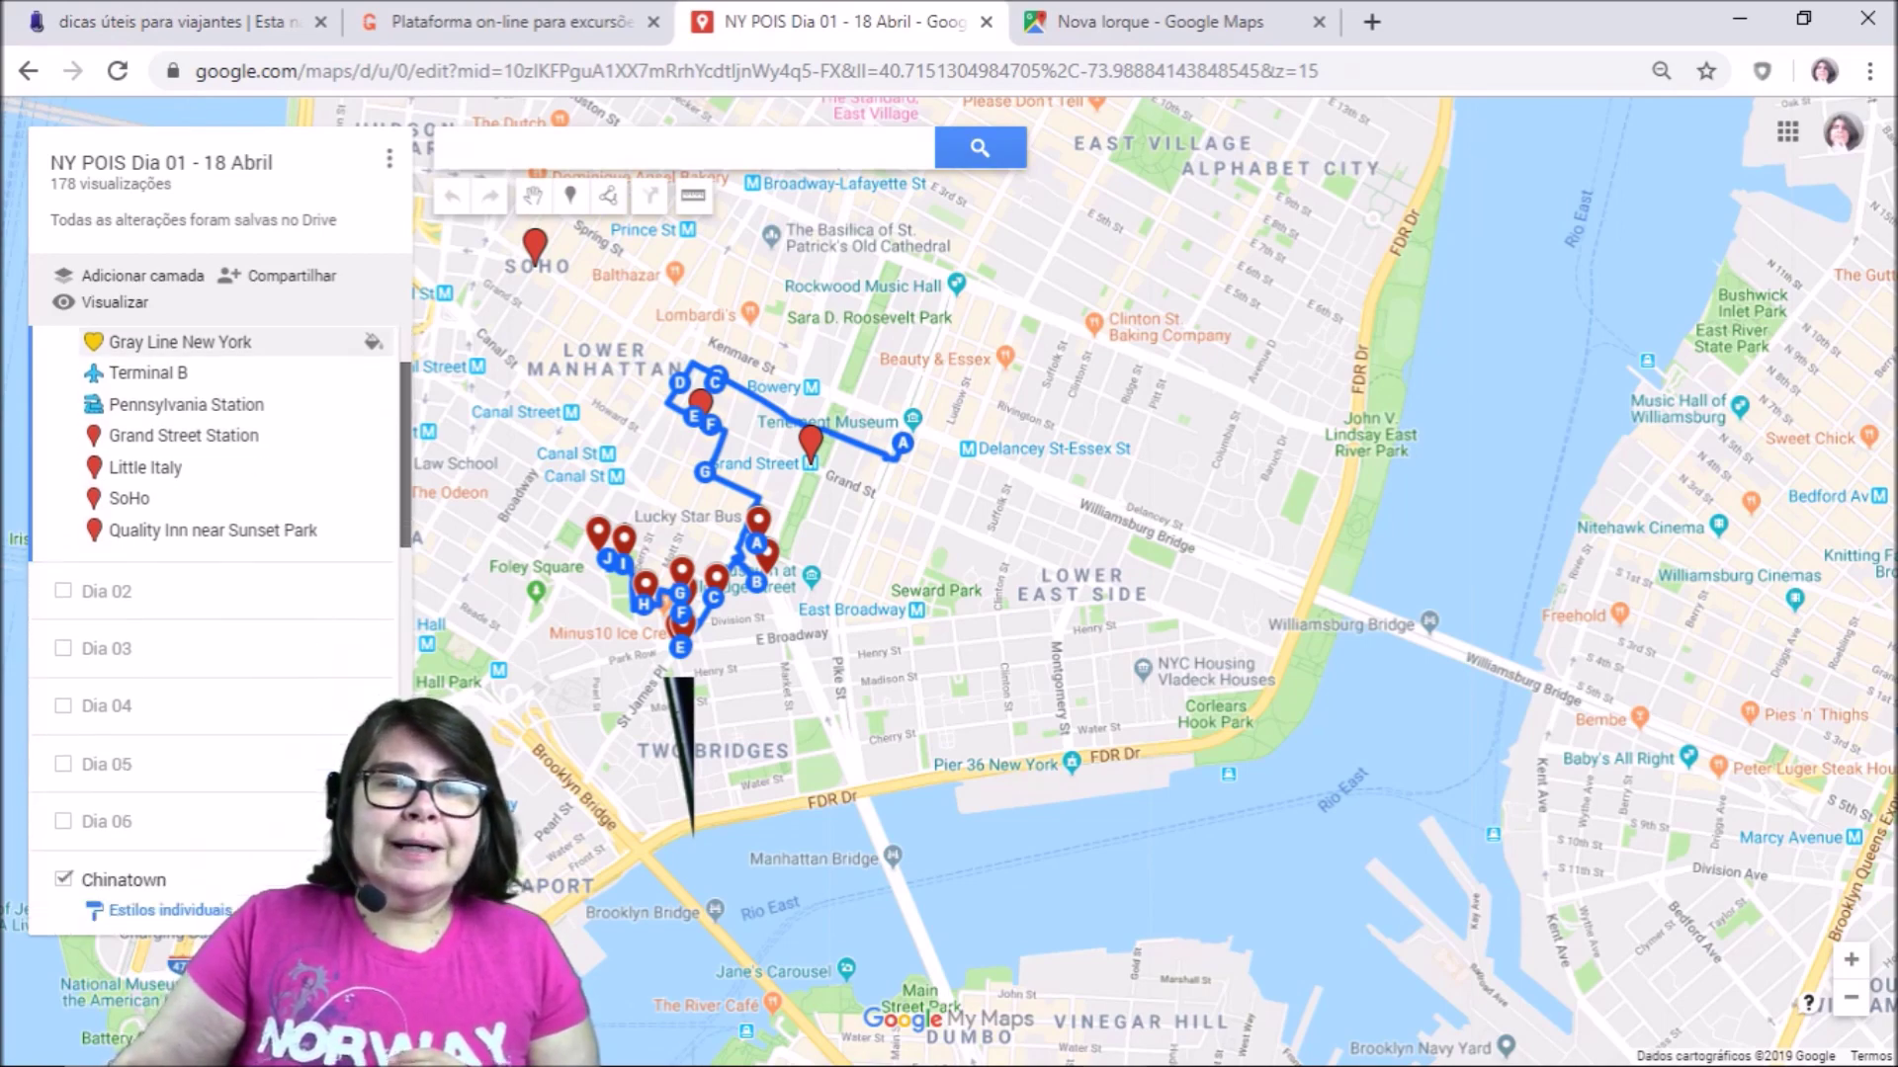
{"action": "scroll", "coordinate": [227, 341], "scroll_direction": "down", "scroll_amount": 4}
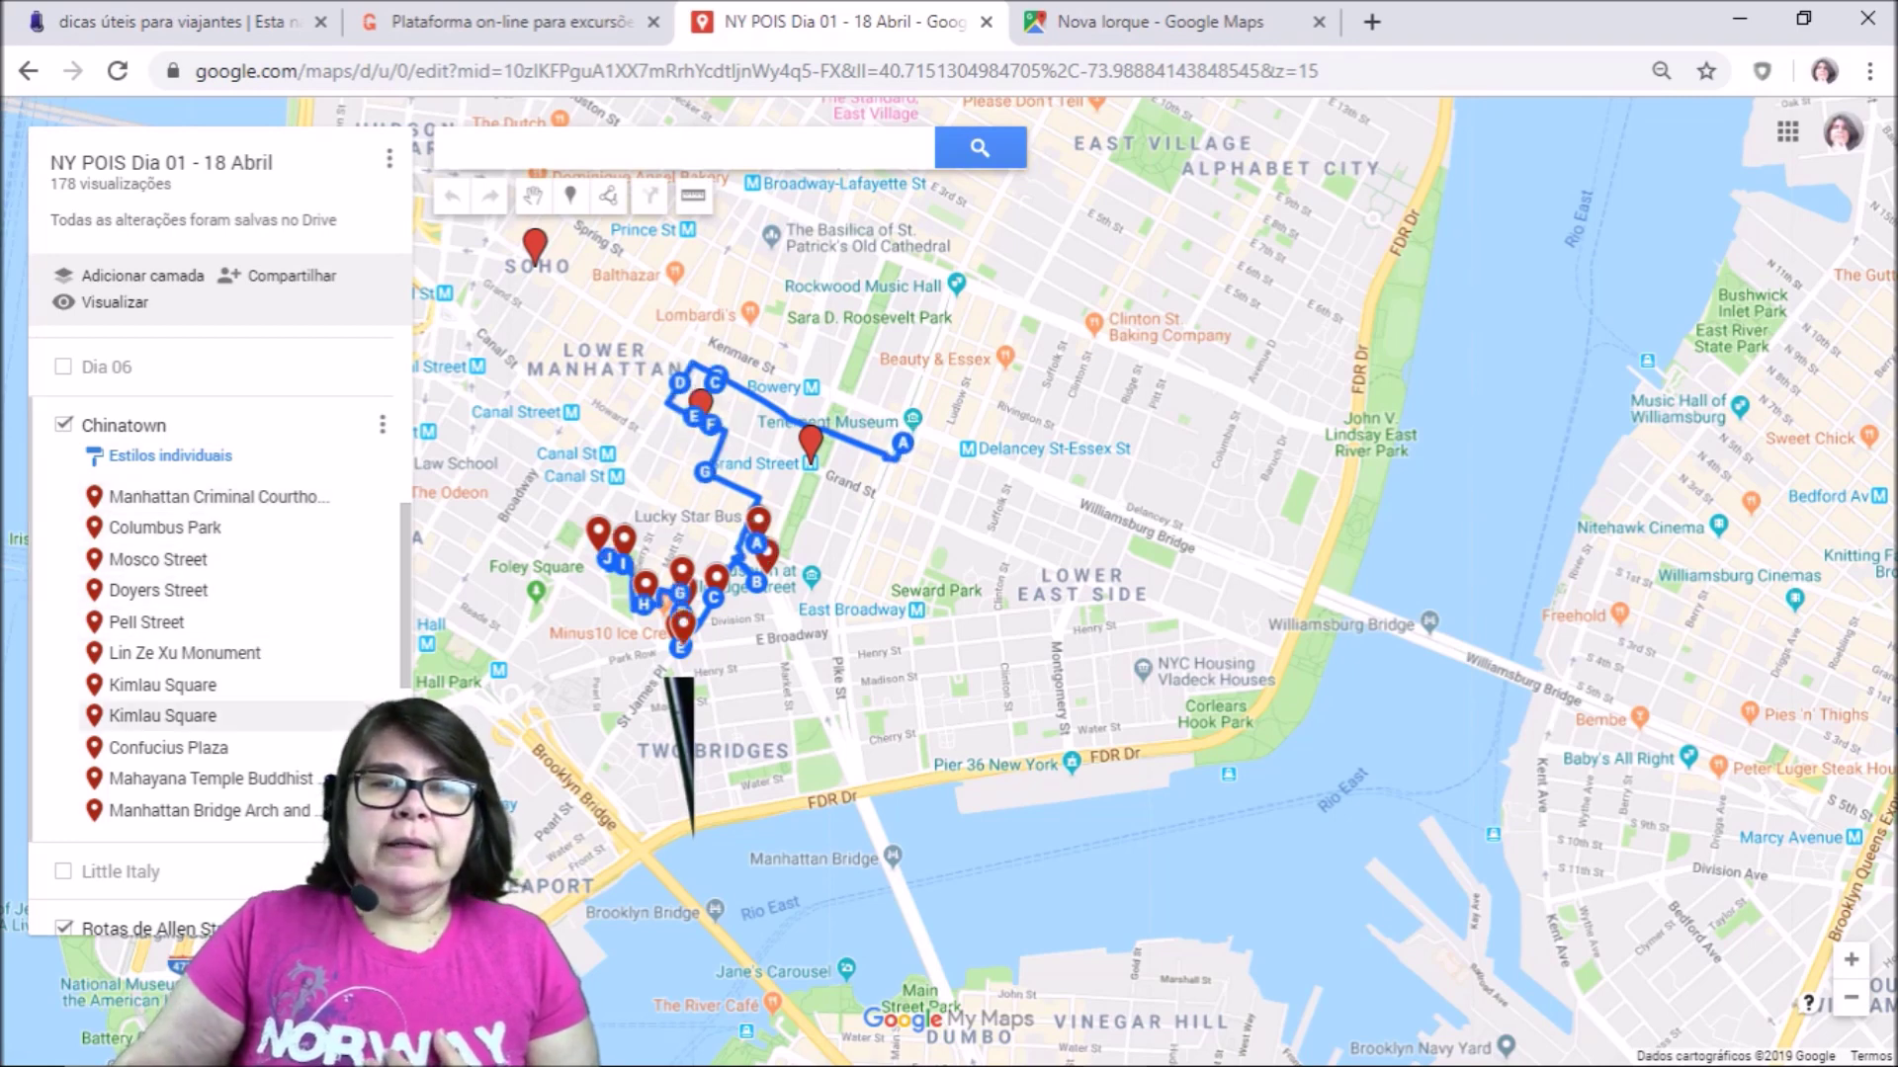
{"action": "scroll", "coordinate": [217, 692], "scroll_direction": "down", "scroll_amount": 2}
{"action": "scroll", "coordinate": [217, 608], "scroll_direction": "down", "scroll_amount": 2}
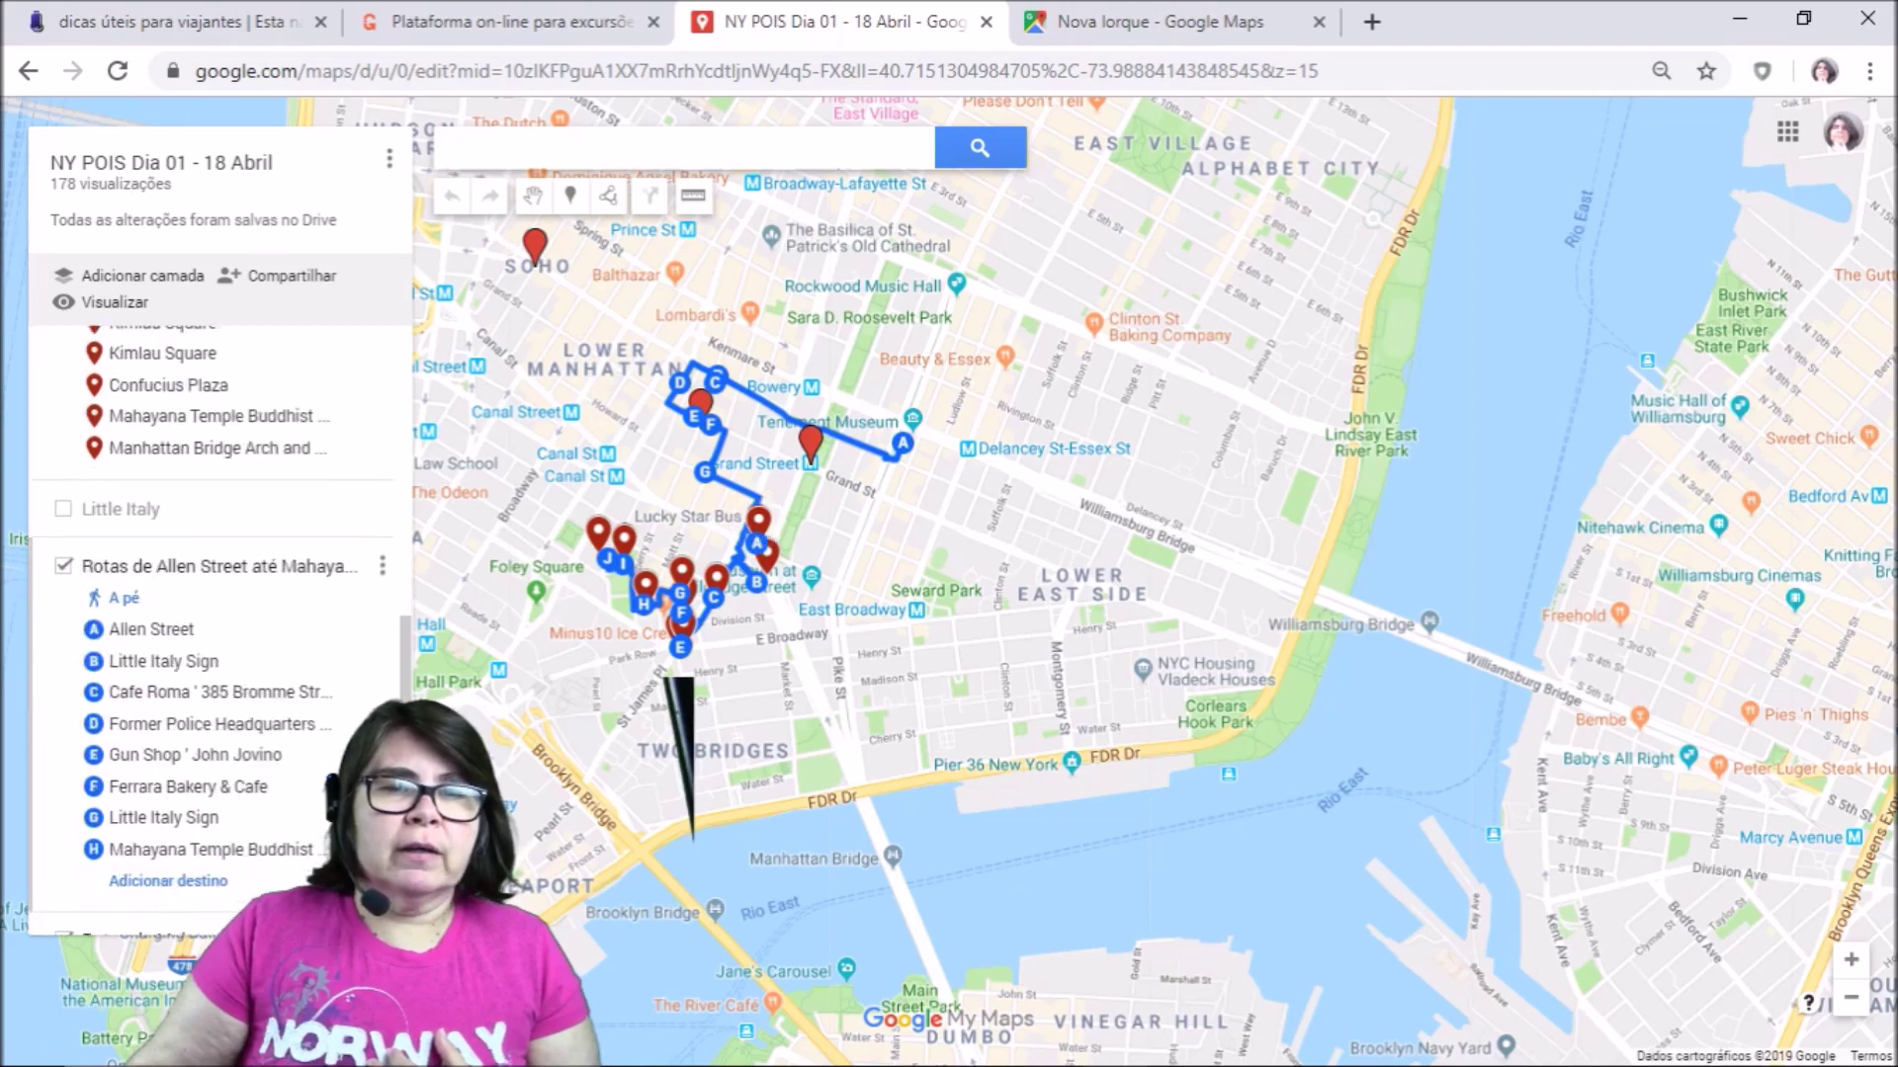
{"action": "scroll", "coordinate": [217, 613], "scroll_direction": "down", "scroll_amount": 2}
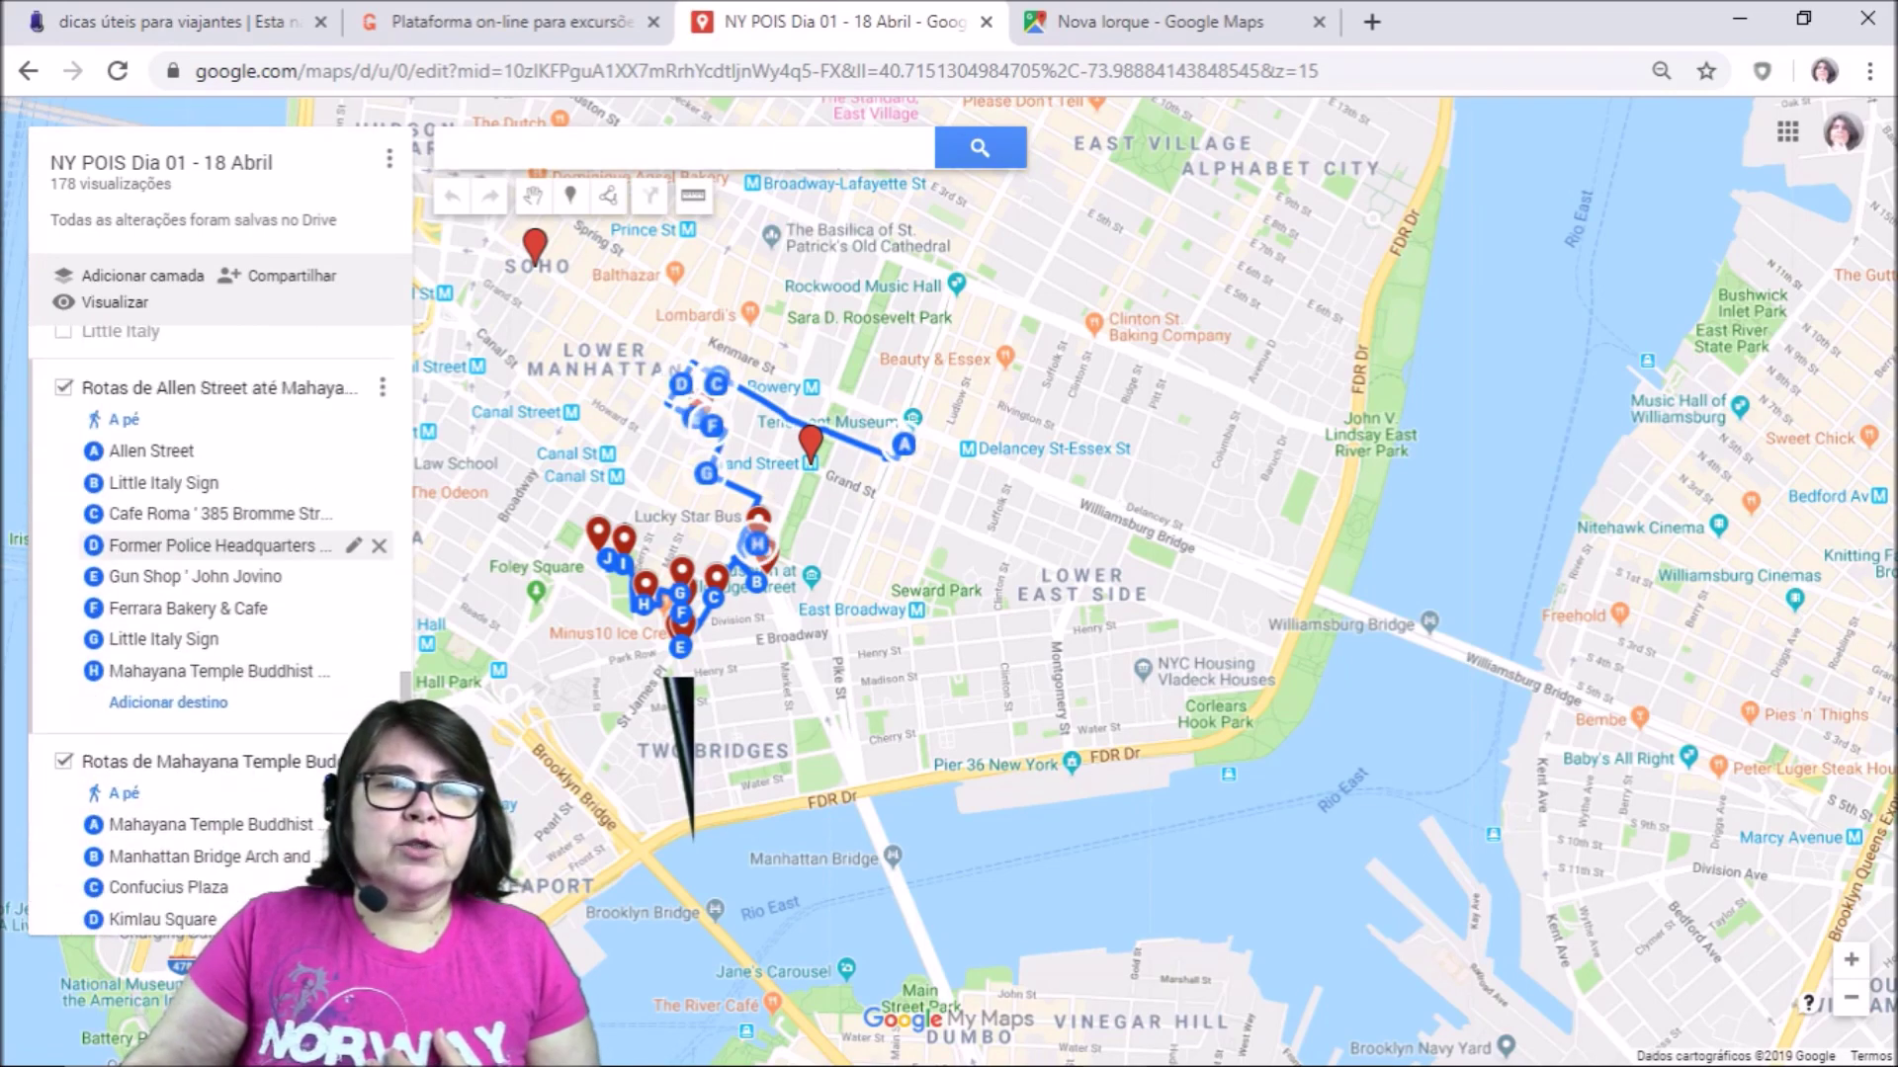
{"action": "scroll", "coordinate": [217, 613], "scroll_direction": "up", "scroll_amount": 4}
{"action": "scroll", "coordinate": [217, 619], "scroll_direction": "down", "scroll_amount": 2}
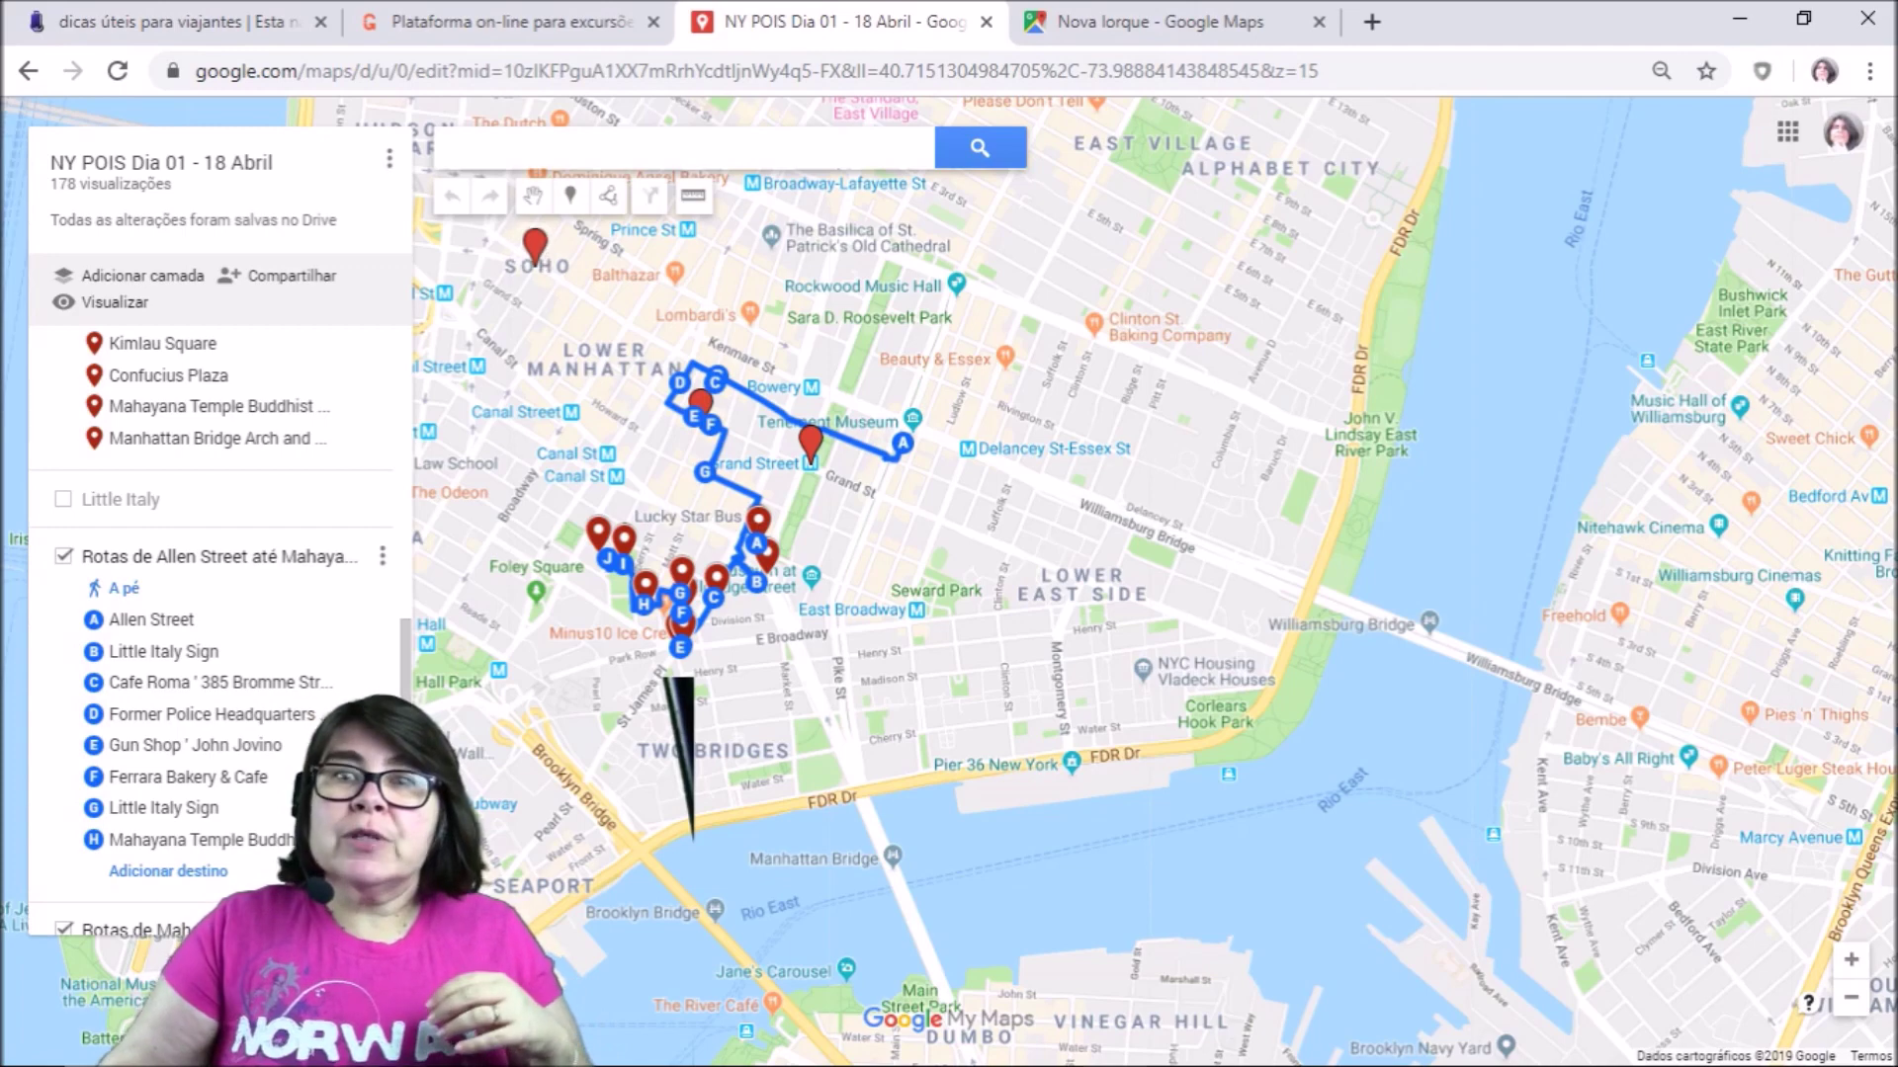
Review the Hospedagem, Atividades and GetYourGuide sections of the blog's Dicas Úteis page, and return to the GetYourGuide results for Nova York
{"action": "left_click", "coordinate": [504, 21]}
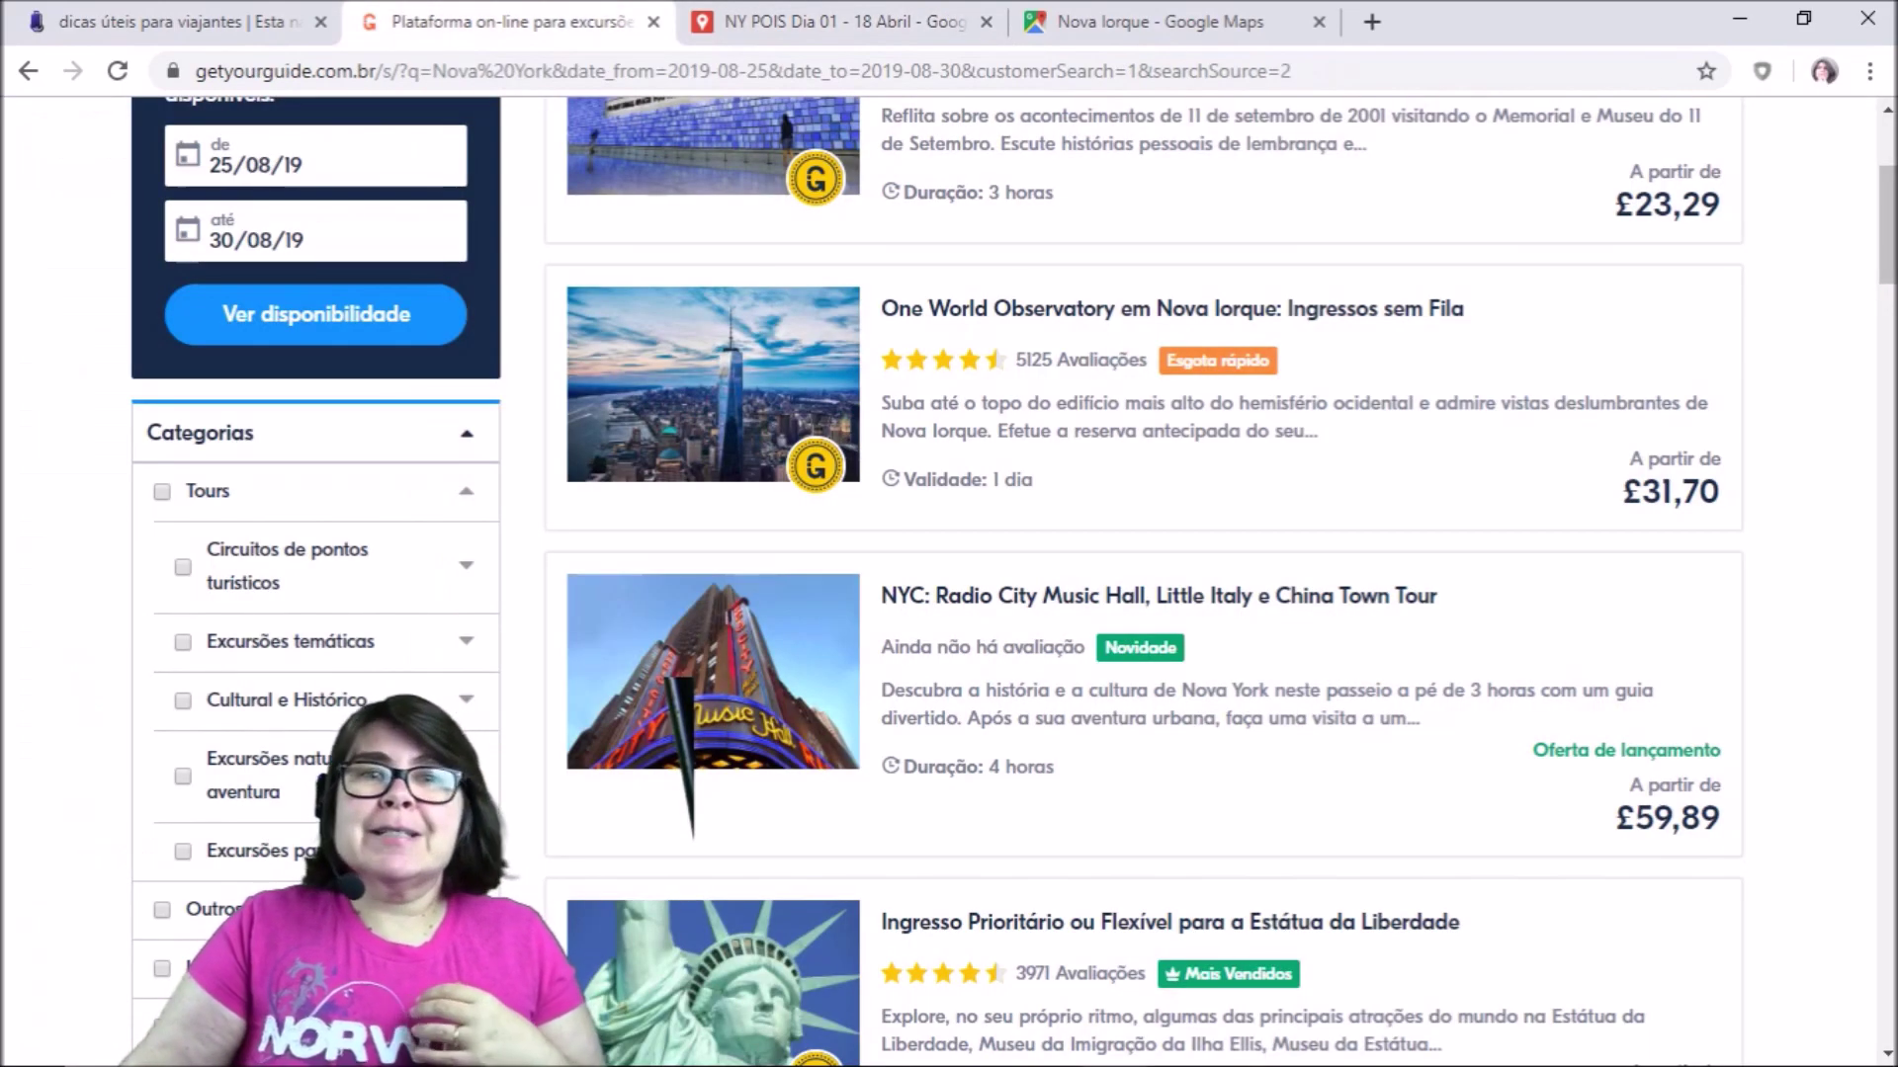
{"action": "key", "text": "ctrl+shift+Tab"}
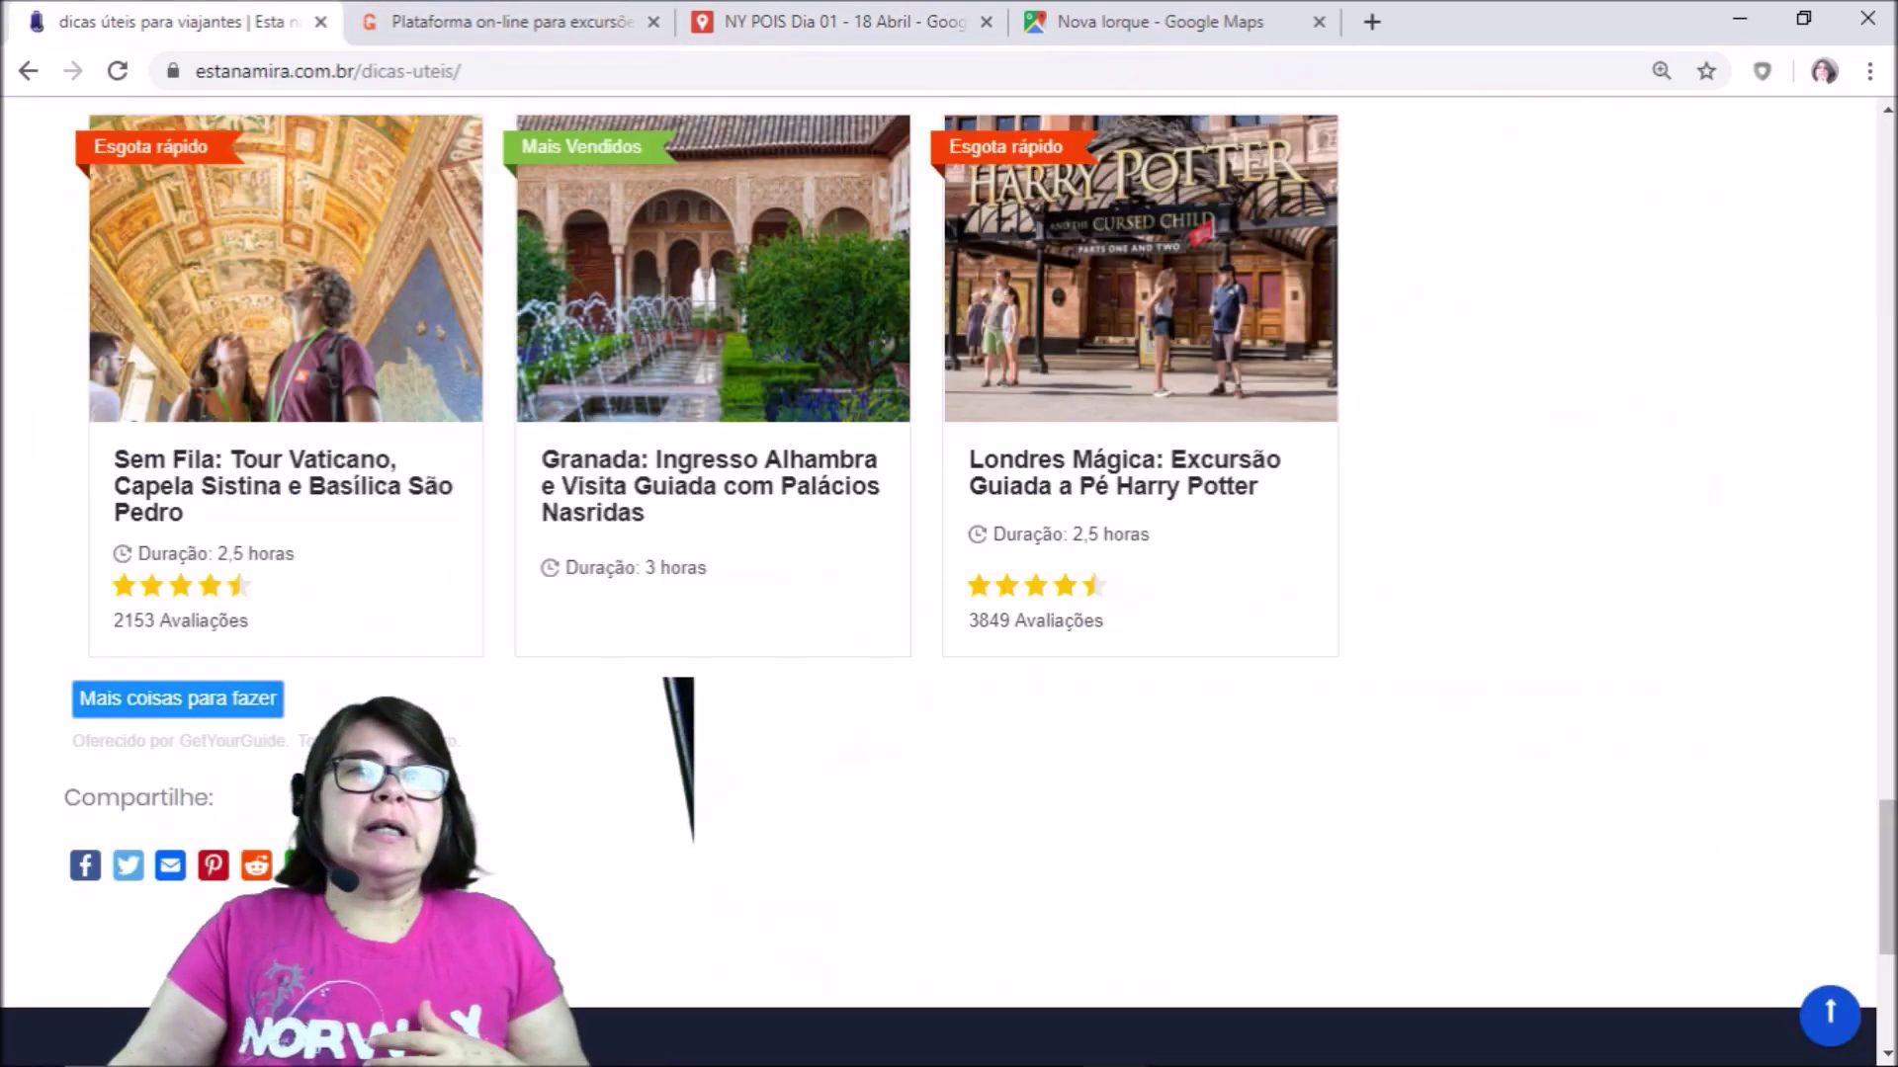
{"action": "scroll", "coordinate": [692, 843], "scroll_direction": "up", "scroll_amount": 8}
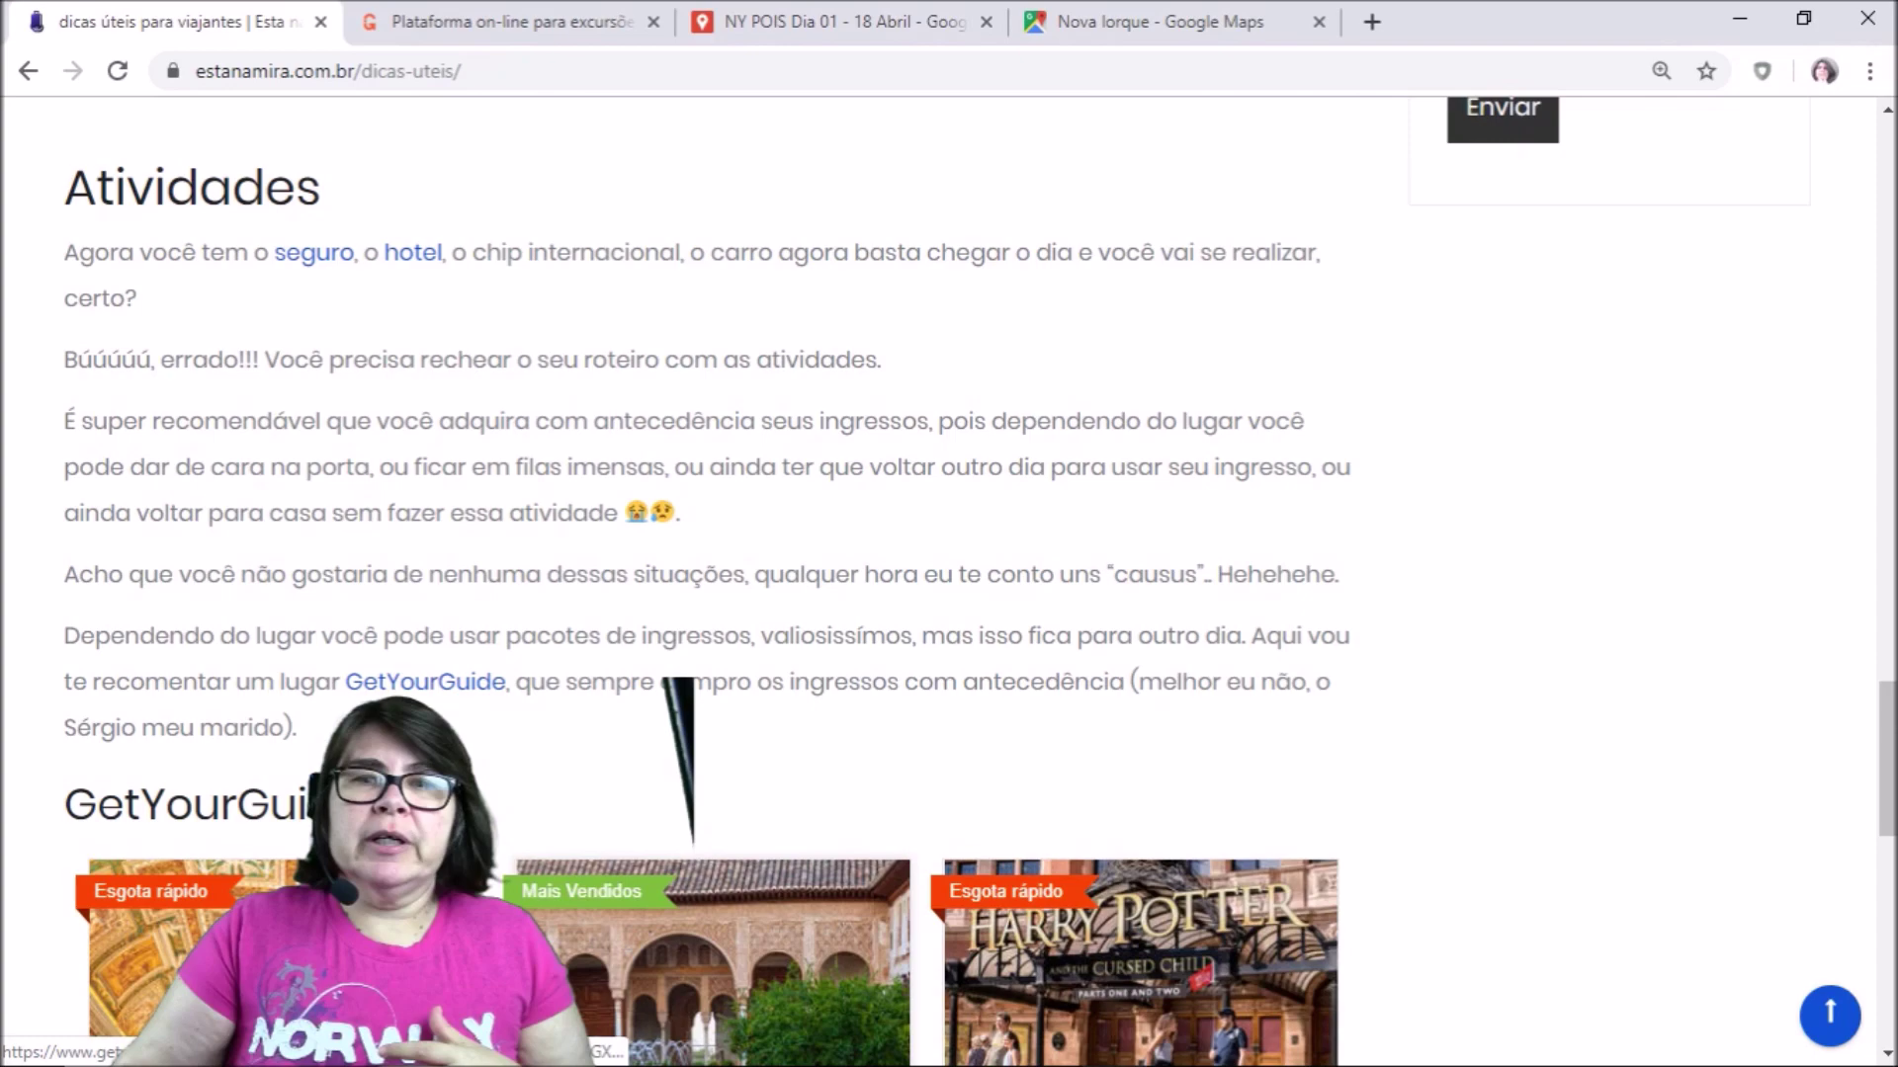
{"action": "scroll", "coordinate": [692, 840], "scroll_direction": "up", "scroll_amount": 20}
{"action": "scroll", "coordinate": [691, 840], "scroll_direction": "down", "scroll_amount": 20}
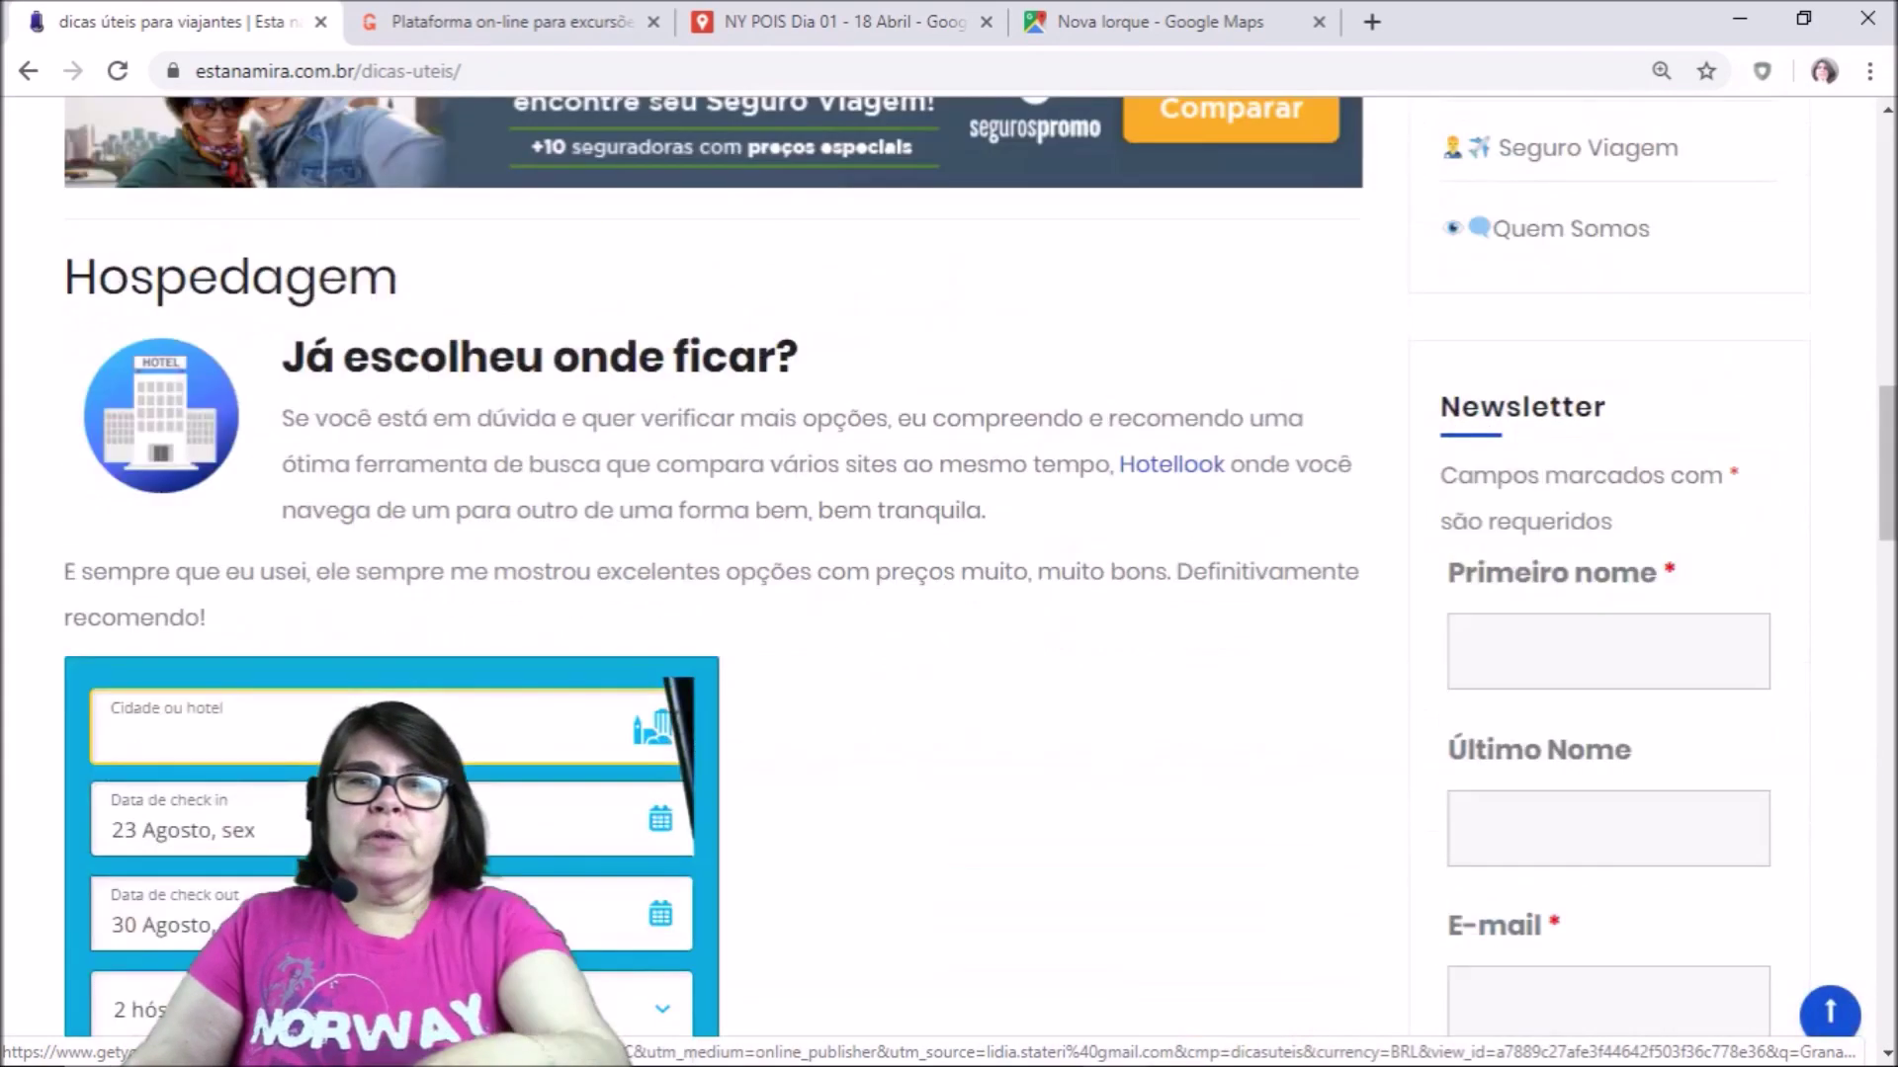
{"action": "scroll", "coordinate": [691, 838], "scroll_direction": "down", "scroll_amount": 15}
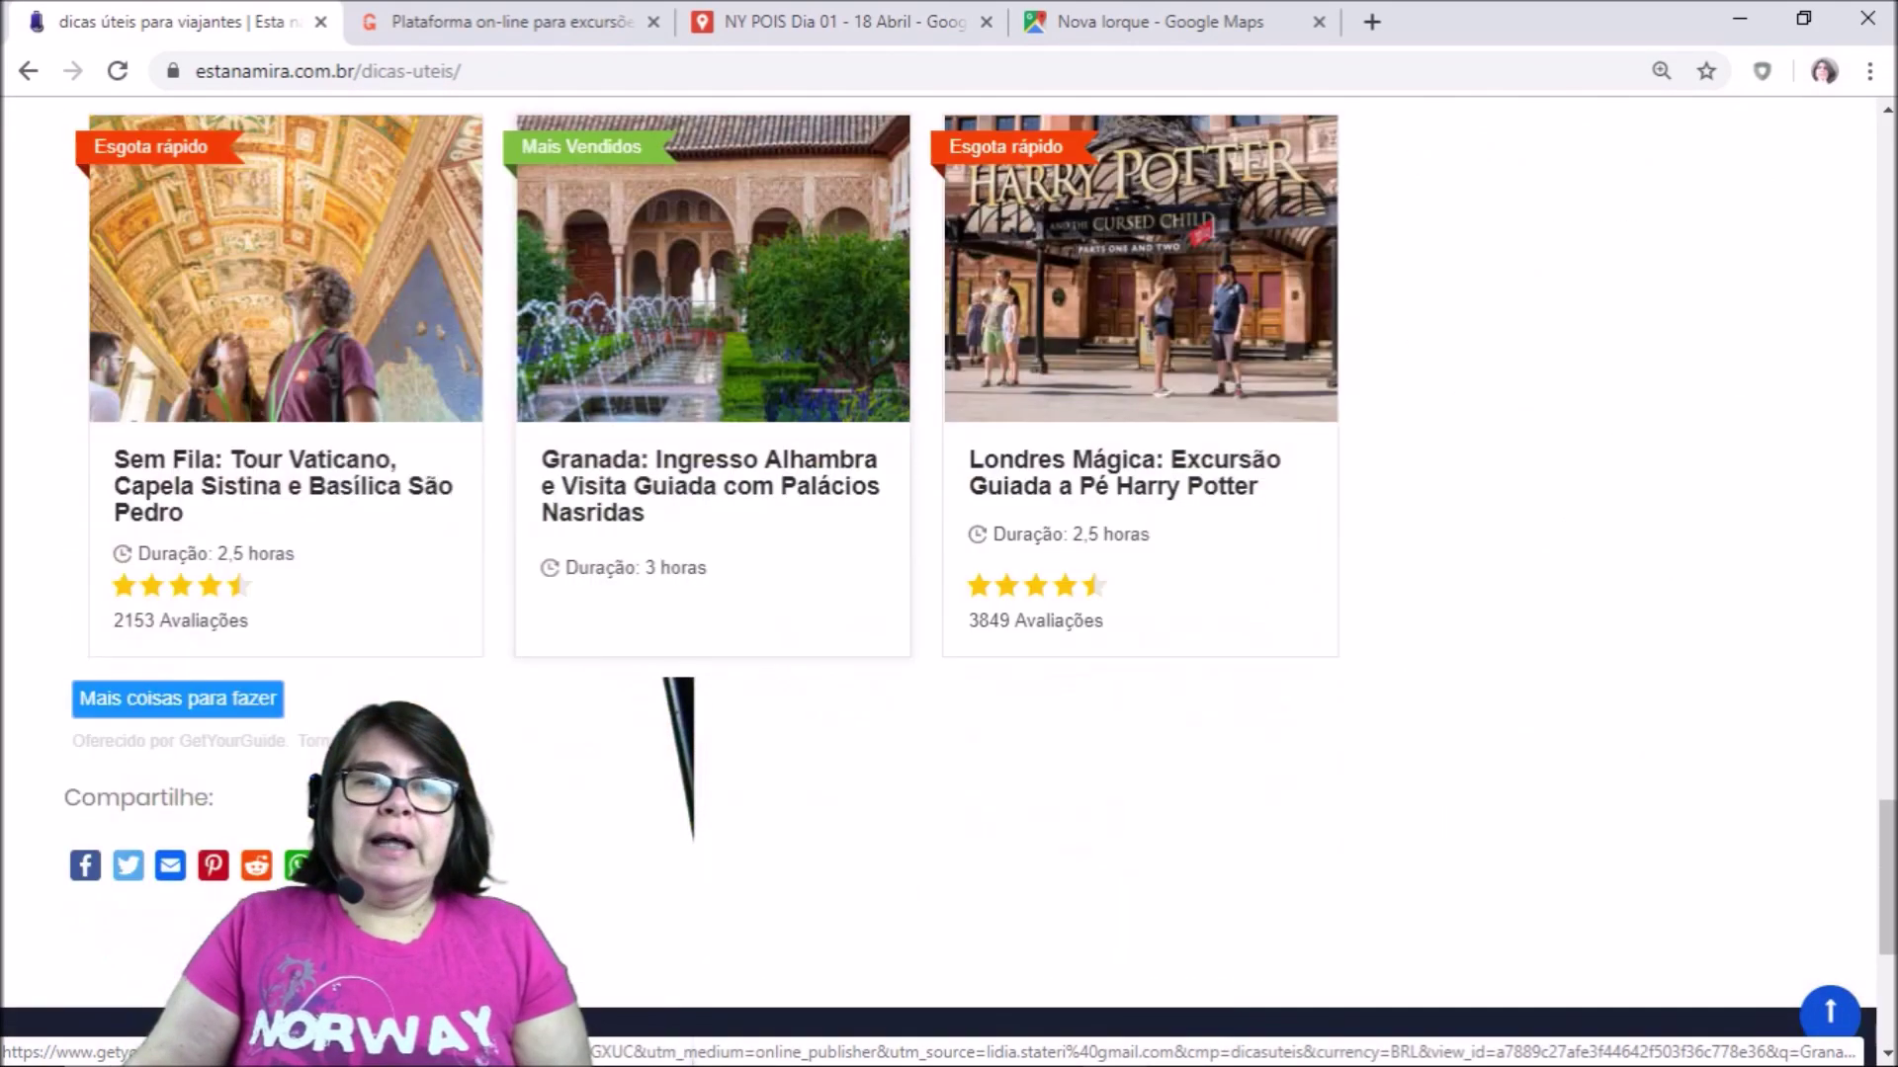
{"action": "scroll", "coordinate": [664, 680], "scroll_direction": "up", "scroll_amount": 2}
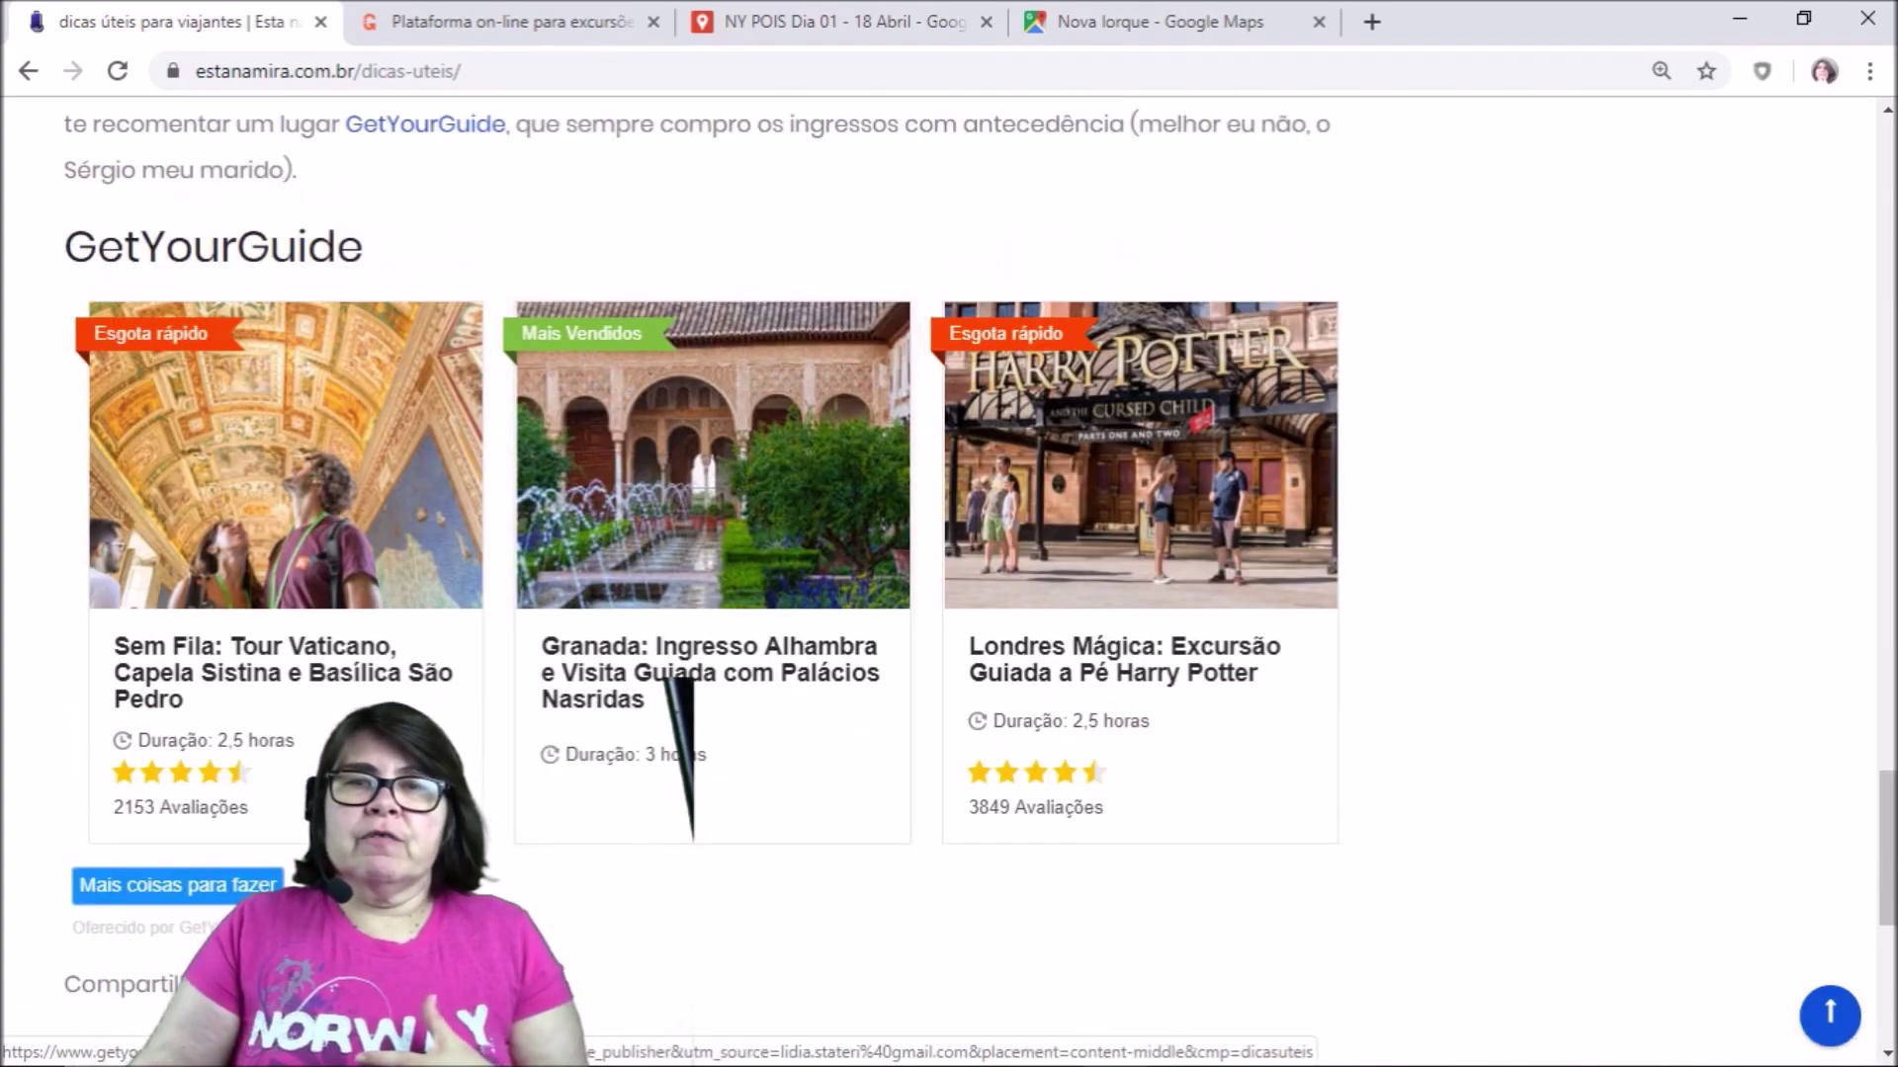
{"action": "key", "text": "ctrl+Tab"}
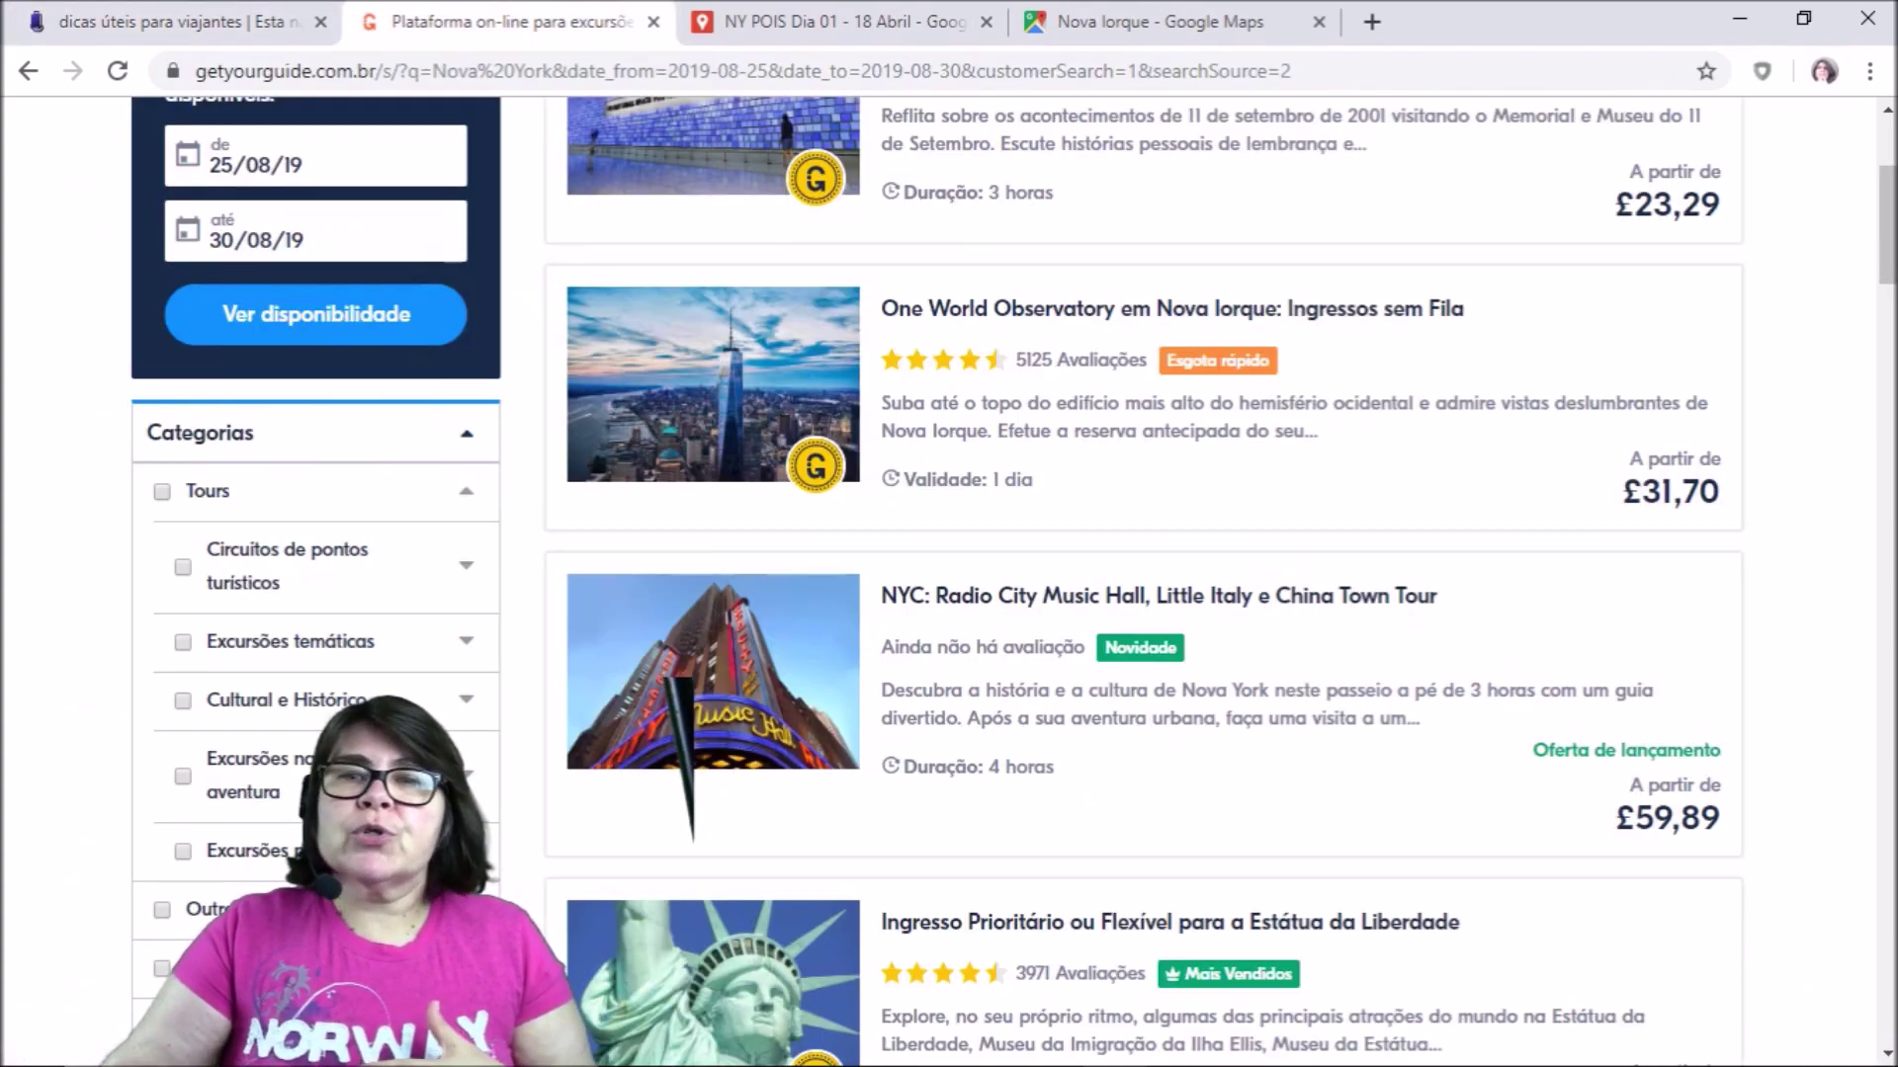